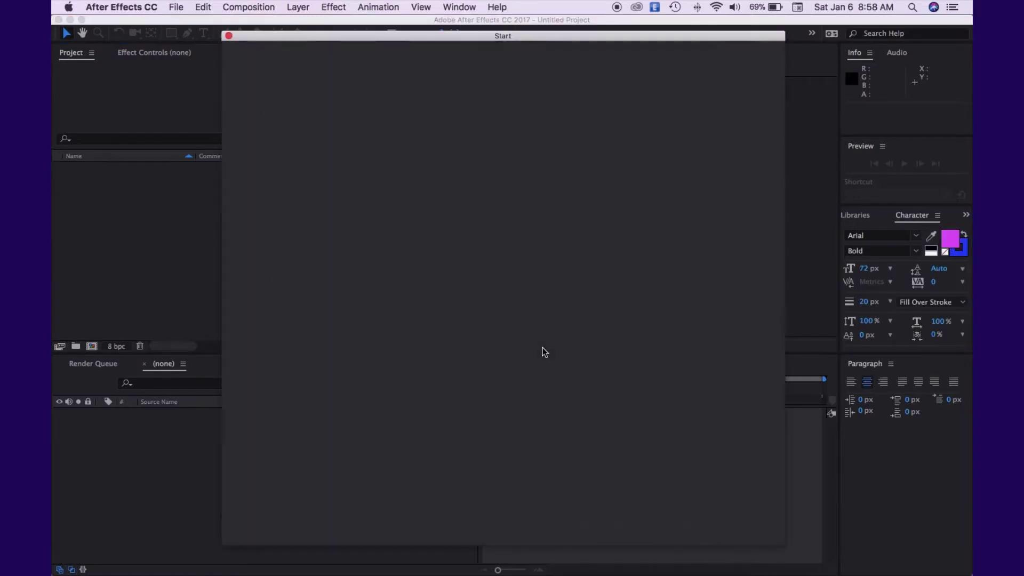
Save the new project as DemoSabeAfterEffect in the DemoSabe folder
{"action": "left_click", "coordinate": [326, 187]}
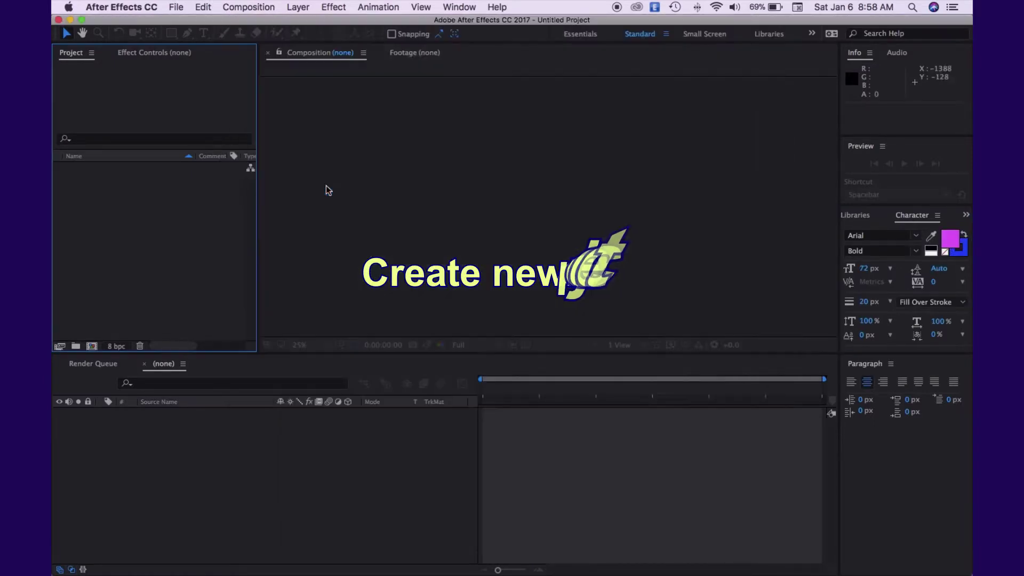
{"action": "left_click", "coordinate": [176, 7]}
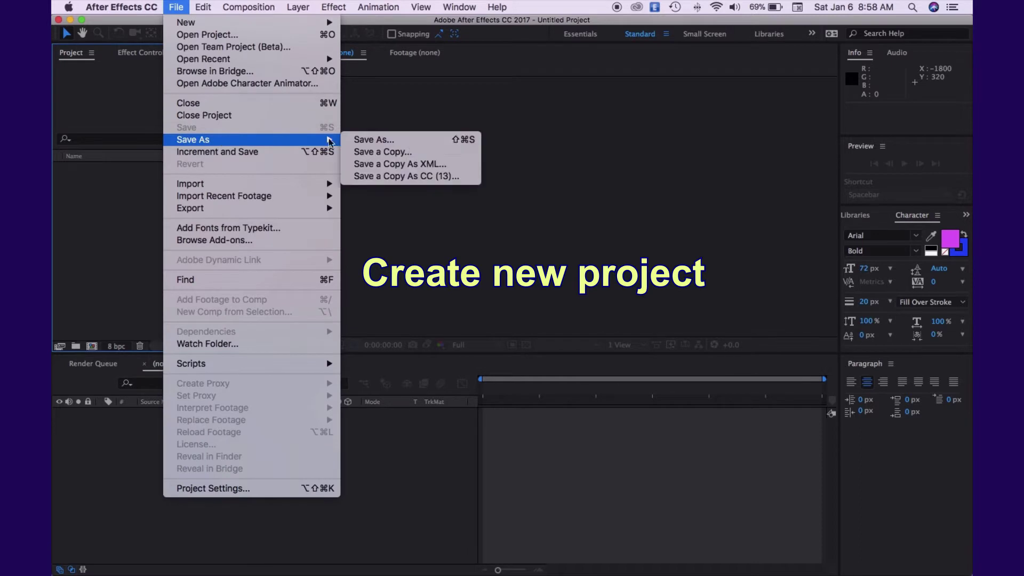
{"action": "left_click", "coordinate": [403, 148]}
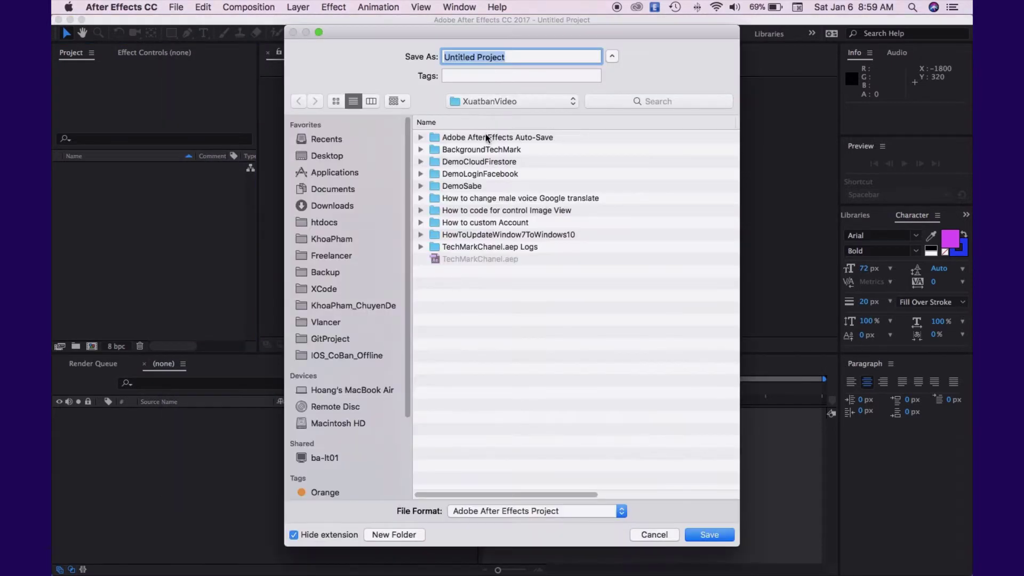
{"action": "double_click", "coordinate": [461, 186]}
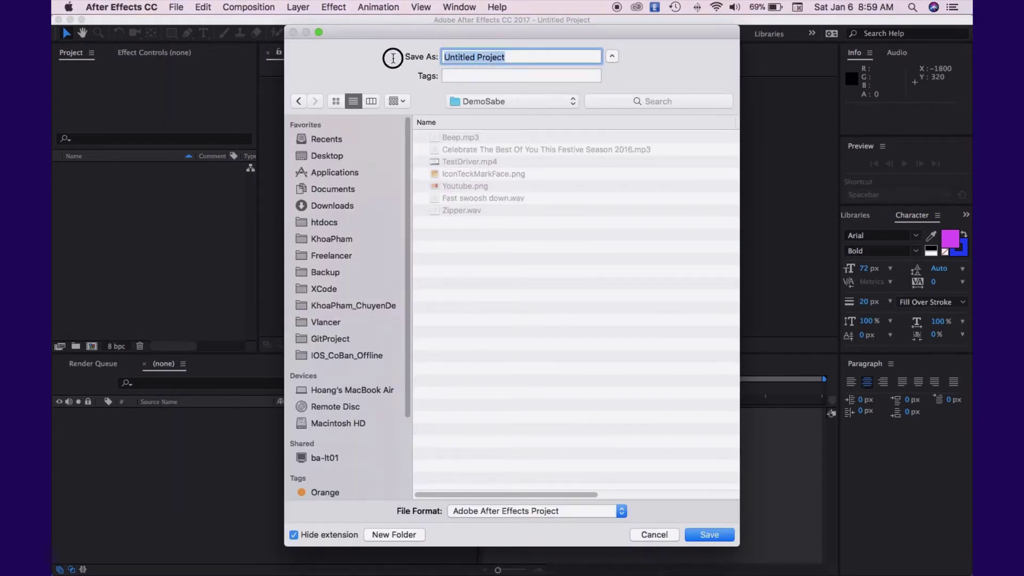
{"action": "type", "text": "DemoSabeAfterEffect"}
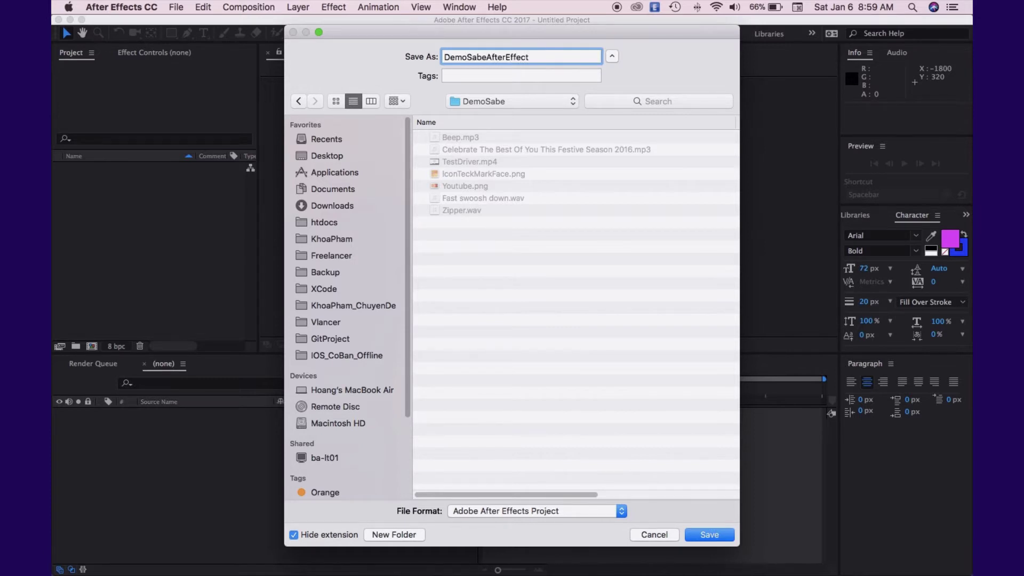
{"action": "left_click", "coordinate": [723, 536]}
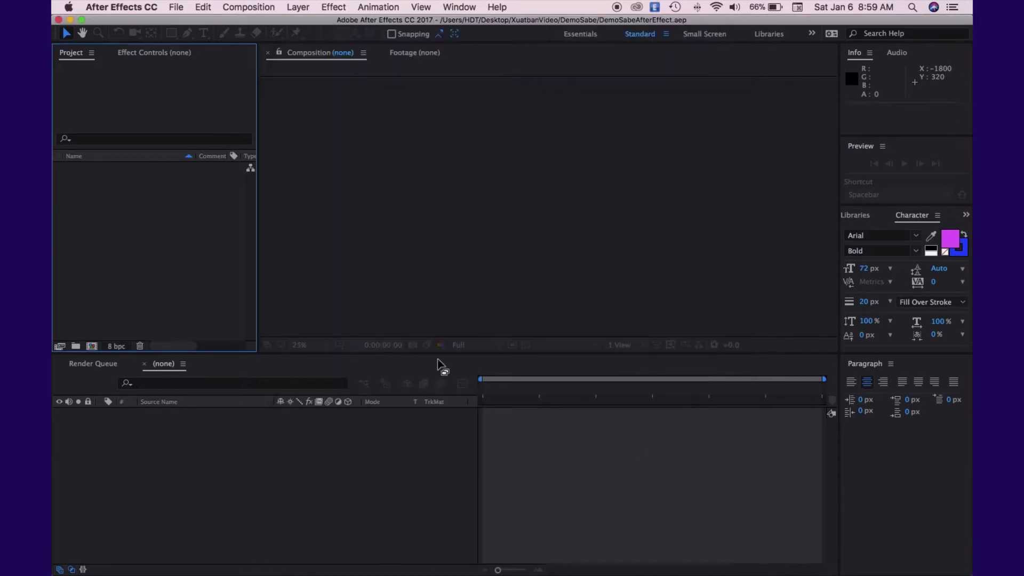
Import the seven media files from Beep.mp3 to Zipper.wav from the DemoSabe folder inside XuatbanVideo on the Desktop
{"action": "right_click", "coordinate": [159, 220]}
{"action": "mouse_move", "coordinate": [191, 275]}
{"action": "left_click", "coordinate": [425, 276]}
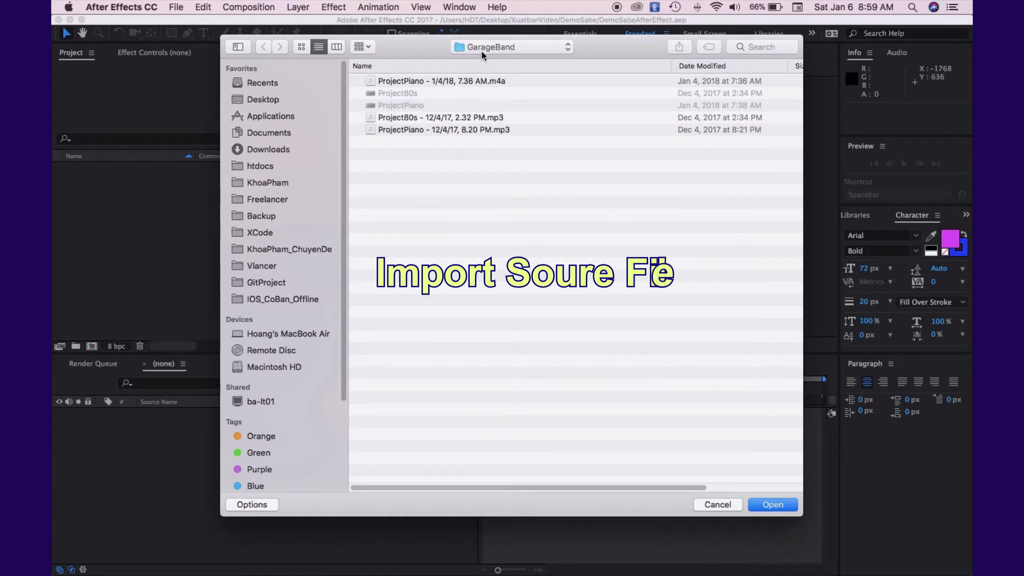
{"action": "left_click", "coordinate": [482, 49]}
{"action": "left_click", "coordinate": [273, 103]}
{"action": "left_click", "coordinate": [270, 99]}
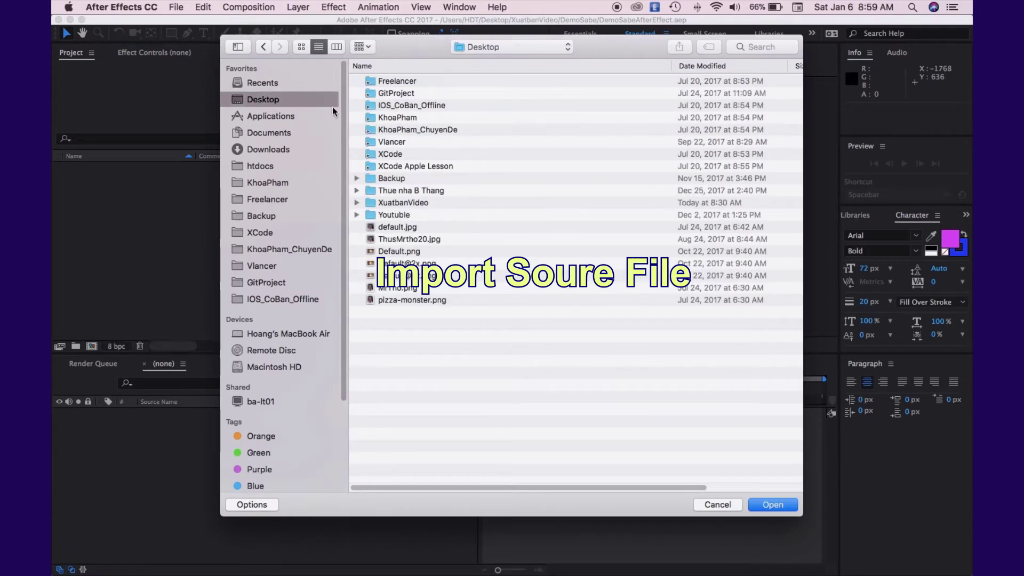
{"action": "double_click", "coordinate": [402, 204]}
{"action": "double_click", "coordinate": [402, 130]}
{"action": "left_click", "coordinate": [411, 93]}
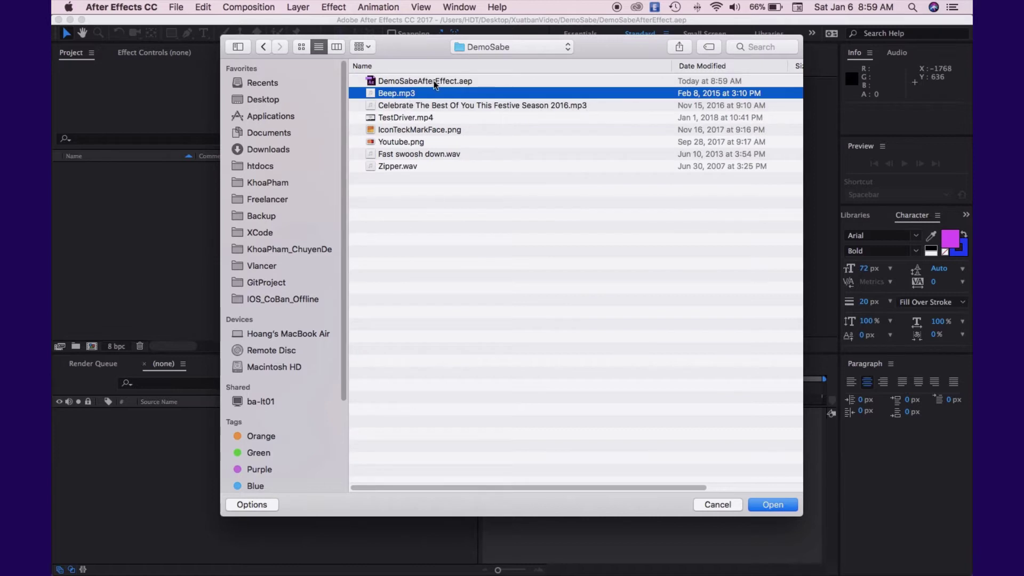
{"action": "left_click", "coordinate": [401, 167], "text": "shift"}
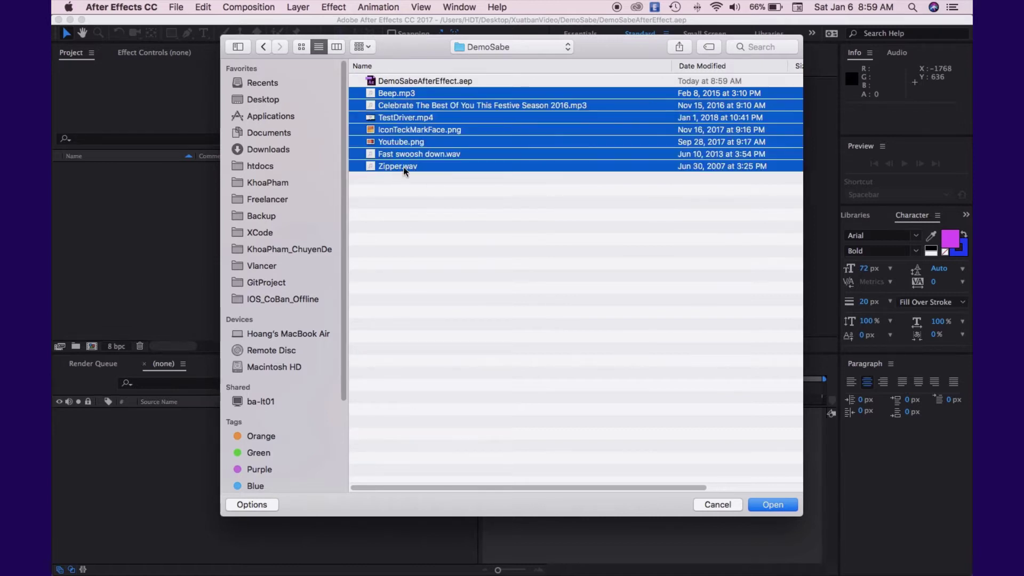
{"action": "left_click", "coordinate": [772, 505]}
Create a project folder named Video and move TestDriver.mp4 into it
{"action": "right_click", "coordinate": [95, 277]}
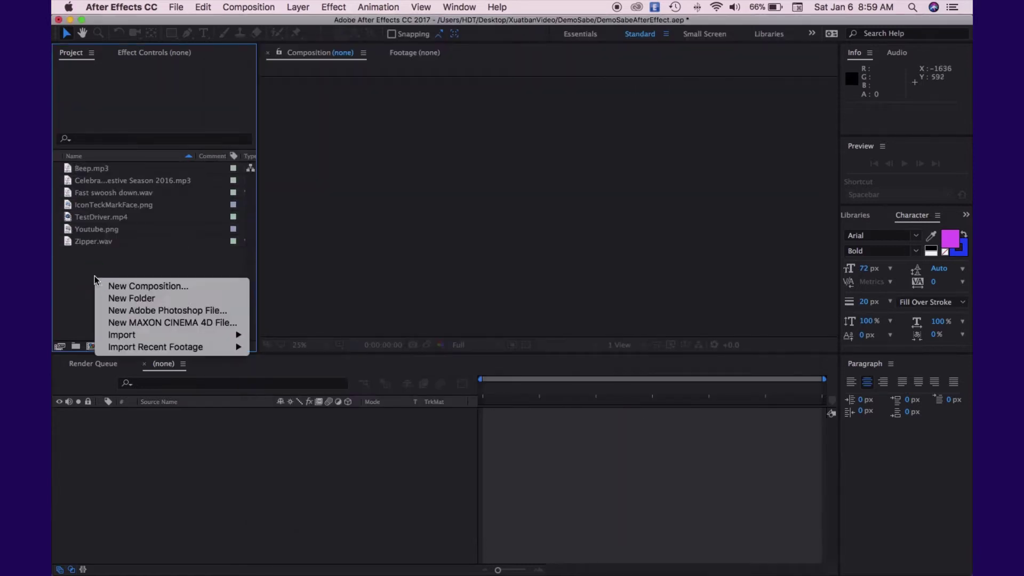
{"action": "left_click", "coordinate": [139, 295]}
{"action": "type", "text": "Vidoe"}
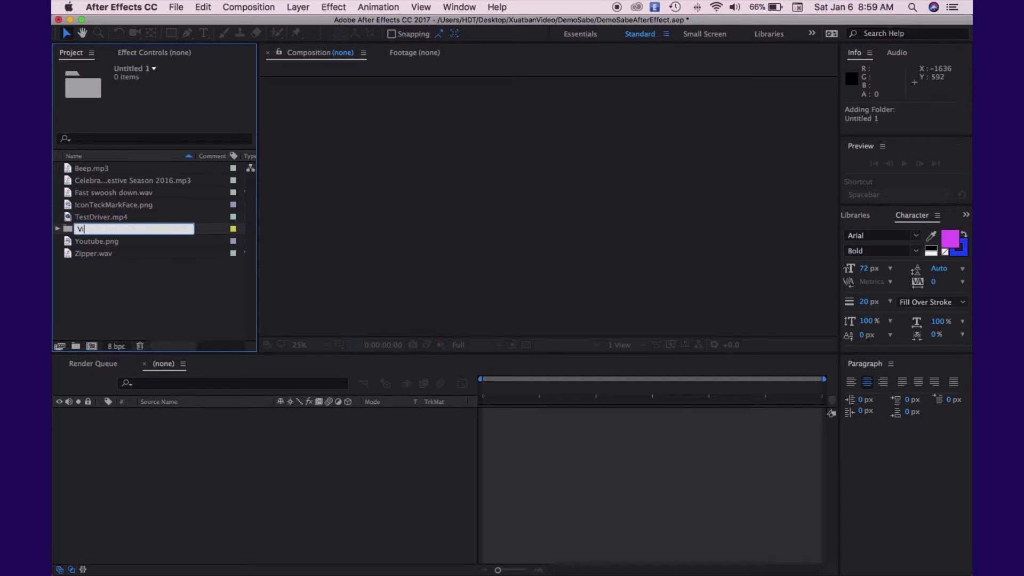
{"action": "left_click", "coordinate": [151, 302]}
{"action": "mouse_move", "coordinate": [98, 218]}
{"action": "left_mouse_down"}
{"action": "mouse_move", "coordinate": [101, 234]}
{"action": "mouse_move", "coordinate": [90, 230]}
{"action": "left_mouse_up"}
Create a project folder named Images and move IconTeckMarkFace.png and Youtube.png into it
{"action": "right_click", "coordinate": [106, 281]}
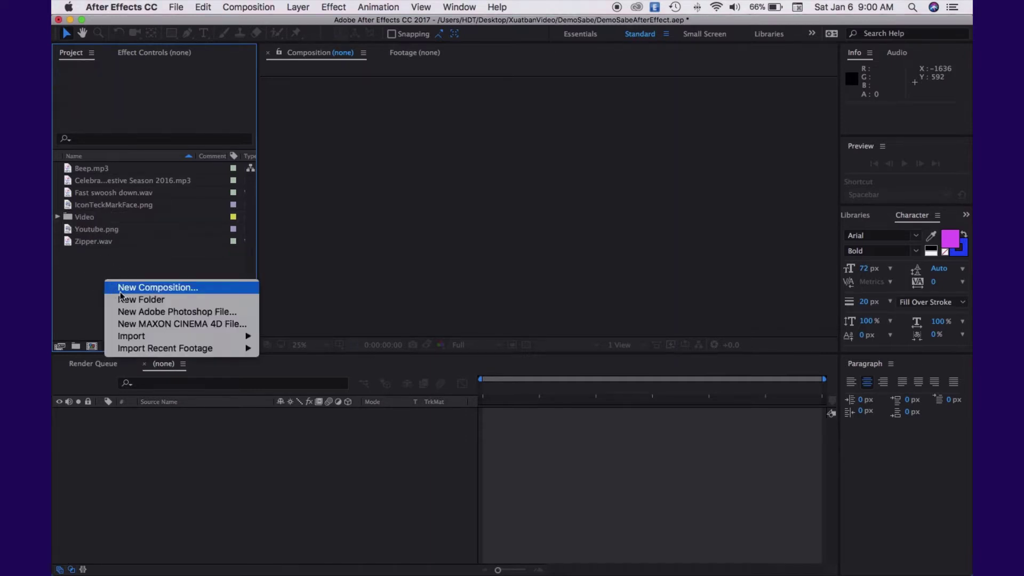
{"action": "left_click", "coordinate": [122, 298]}
{"action": "type", "text": "Image"}
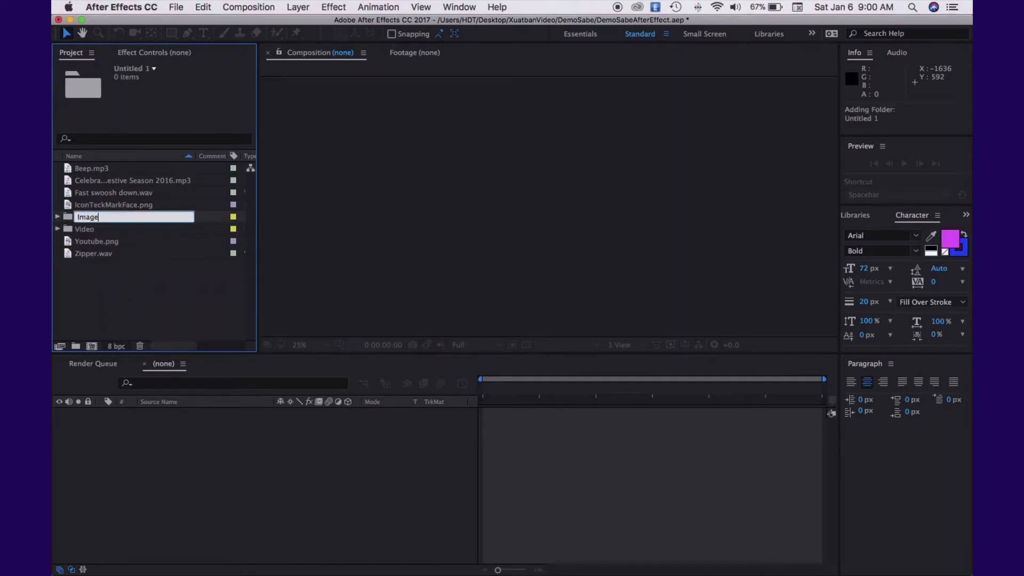
{"action": "type", "text": "s"}
{"action": "left_click", "coordinate": [119, 301]}
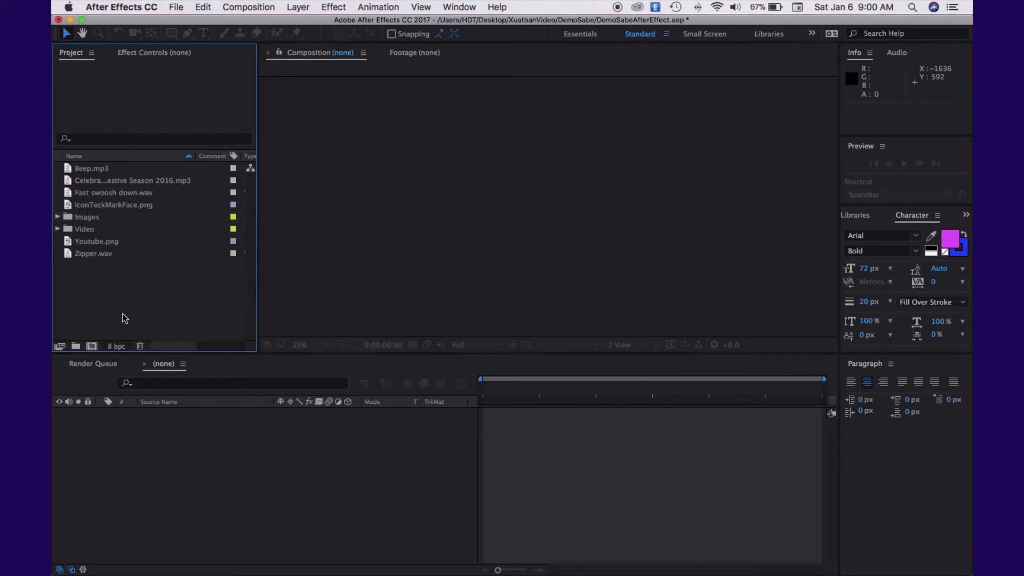
{"action": "left_click", "coordinate": [114, 204]}
{"action": "left_click", "coordinate": [103, 242], "text": "super"}
{"action": "left_click_drag", "start_coordinate": [97, 243], "coordinate": [93, 226]}
Create a project folder named Musics and move the two MP3 files, Fast swoosh down.wav and Zipper.wav into it
{"action": "right_click", "coordinate": [125, 273]}
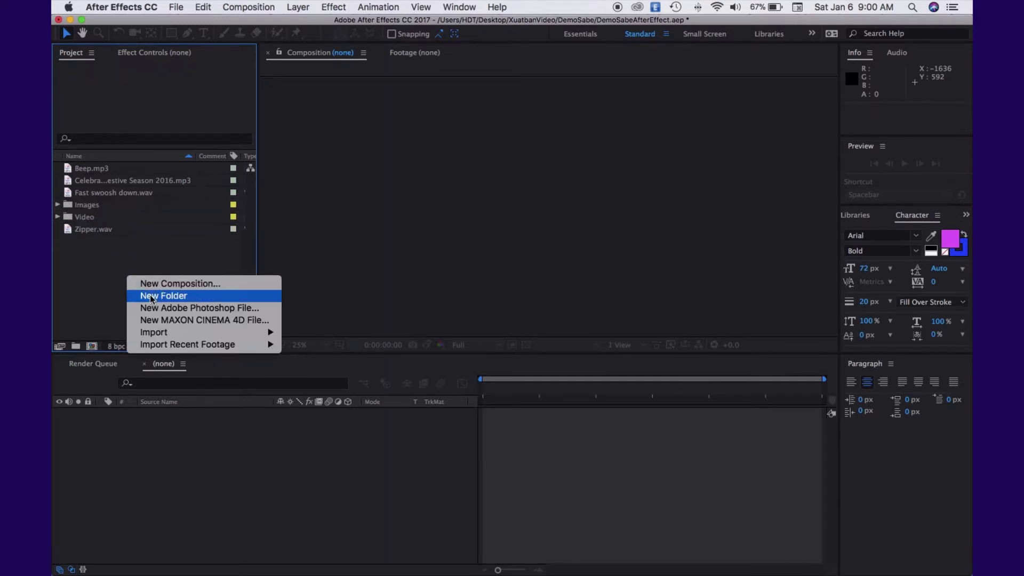
{"action": "left_click", "coordinate": [148, 295]}
{"action": "type", "text": "Music"}
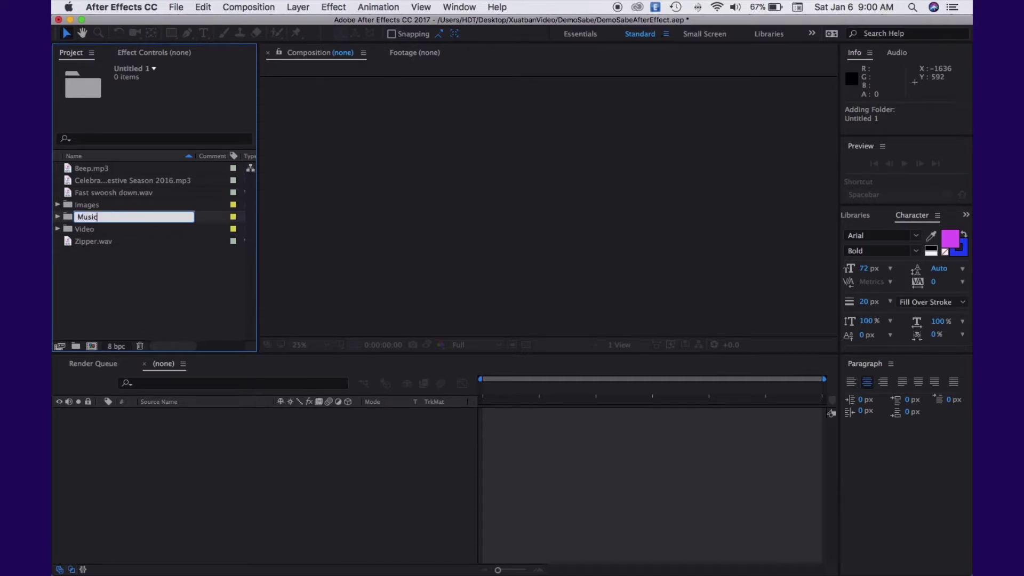
{"action": "type", "text": "s"}
{"action": "left_click", "coordinate": [159, 275]}
{"action": "left_click", "coordinate": [102, 168]}
{"action": "left_click", "coordinate": [103, 181], "text": "super"}
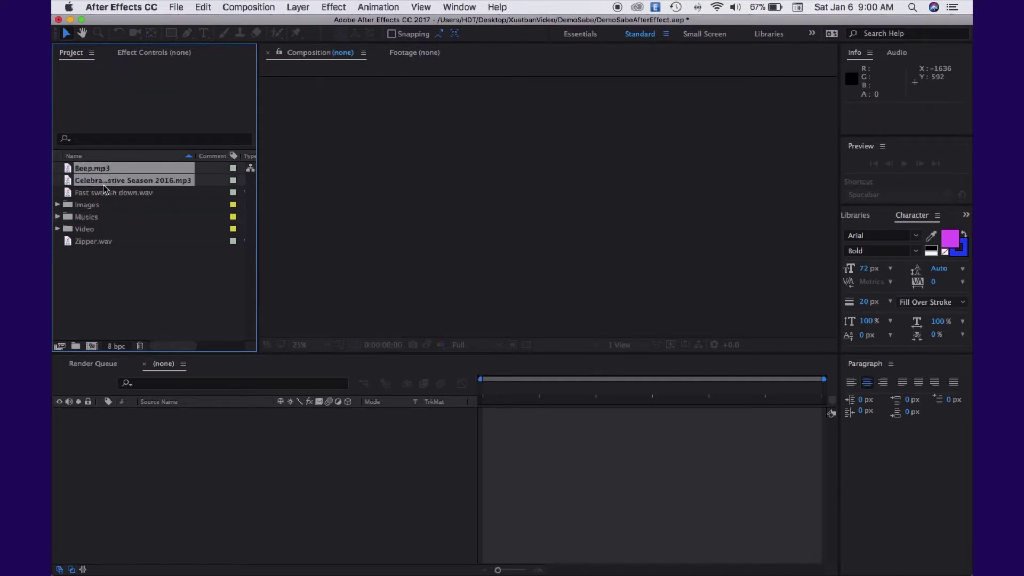
{"action": "left_click", "coordinate": [104, 193], "text": "super"}
{"action": "left_click", "coordinate": [84, 241], "text": "super"}
{"action": "left_click_drag", "start_coordinate": [82, 241], "coordinate": [87, 217]}
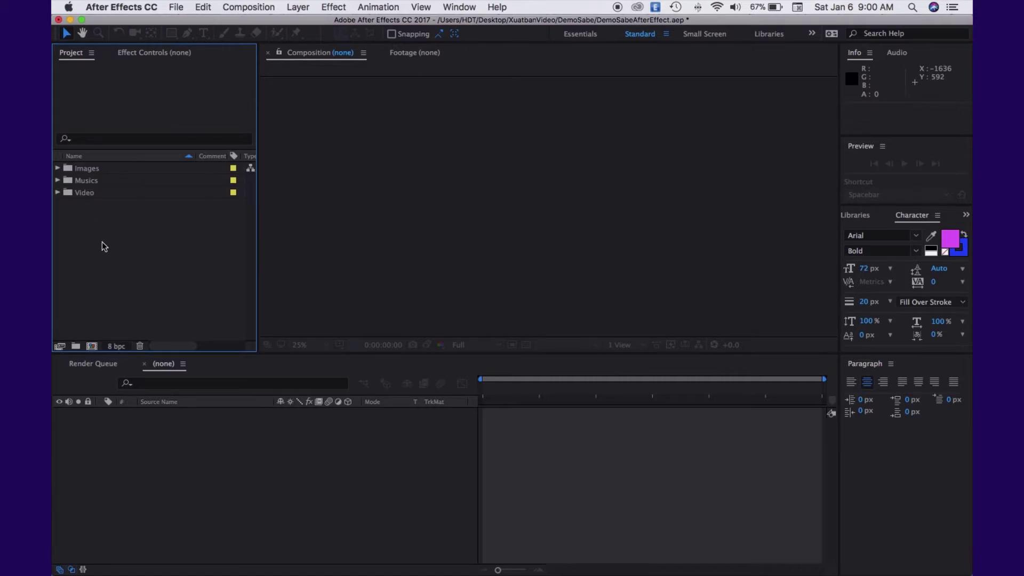
Create an empty project folder named Coms
{"action": "right_click", "coordinate": [108, 278]}
{"action": "left_click", "coordinate": [142, 297]}
{"action": "type", "text": "Com"}
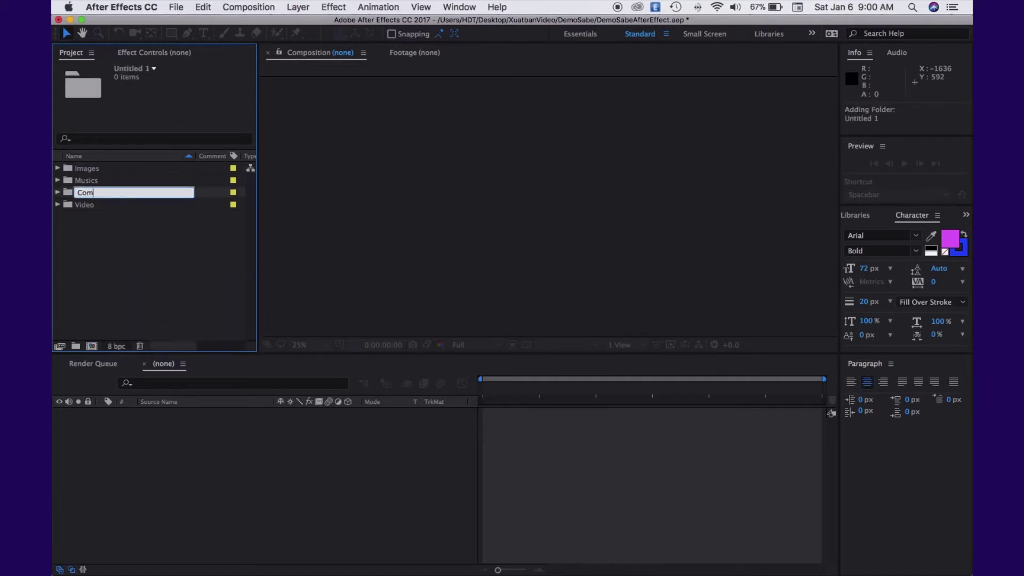
{"action": "type", "text": "s"}
{"action": "left_click", "coordinate": [123, 263]}
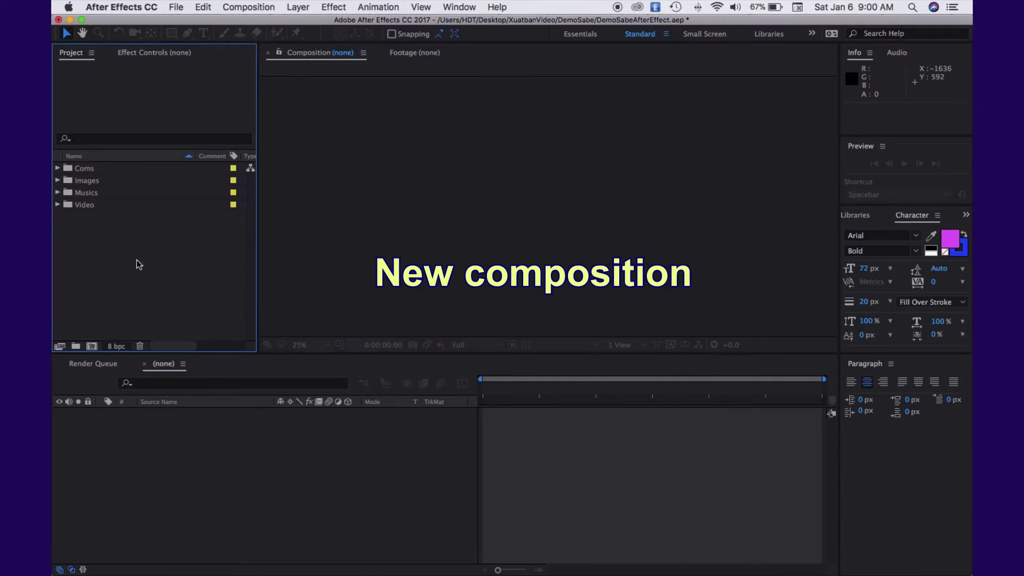
Create a composition named DemoSabeAfterEffect with the HDTV 1080 29.97 preset and a duration of 0;00;06;00
{"action": "left_click", "coordinate": [128, 171]}
{"action": "right_click", "coordinate": [162, 276]}
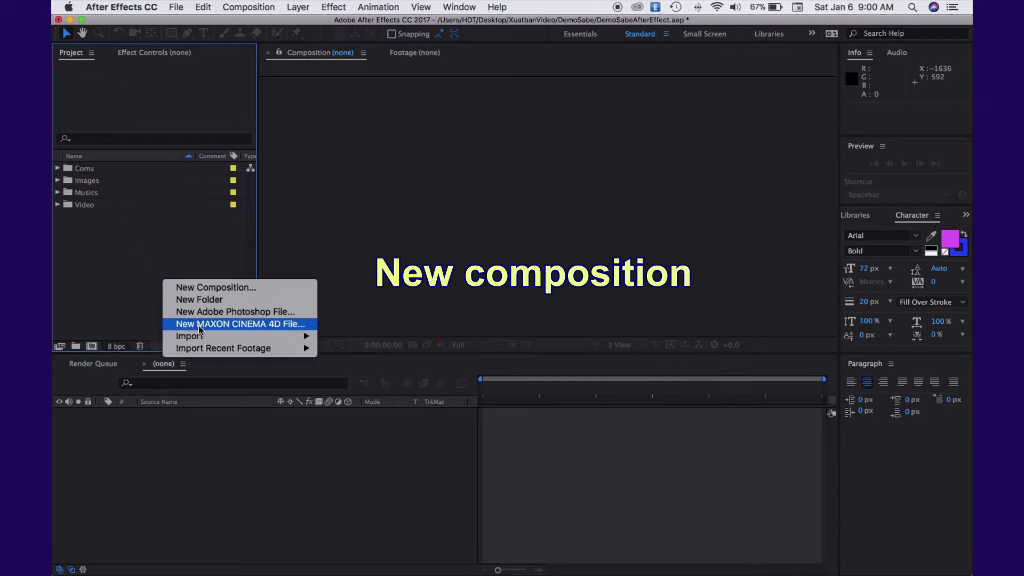
{"action": "left_click", "coordinate": [206, 288]}
{"action": "type", "text": "DemoSa"}
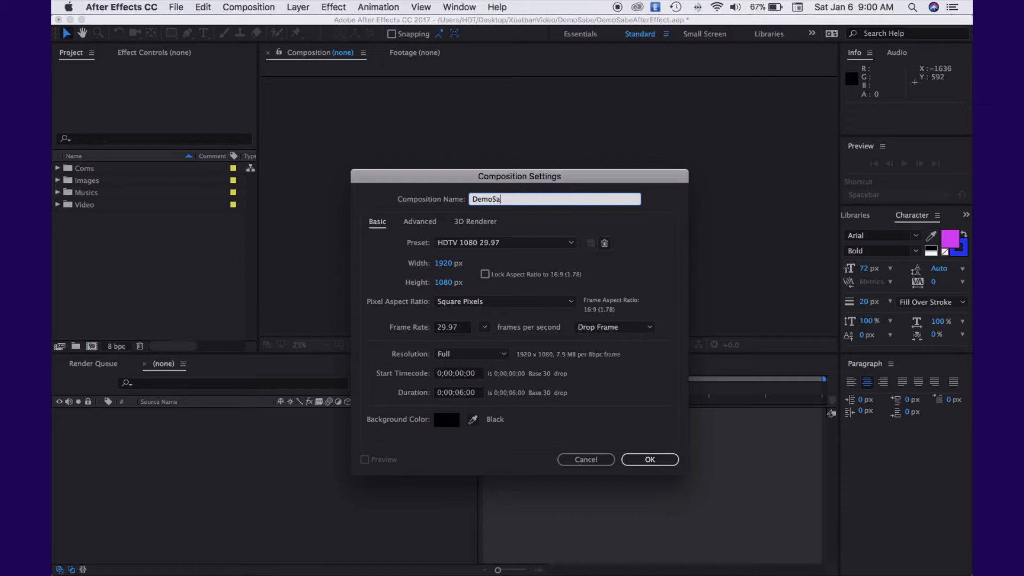
{"action": "type", "text": "beAfterEffect"}
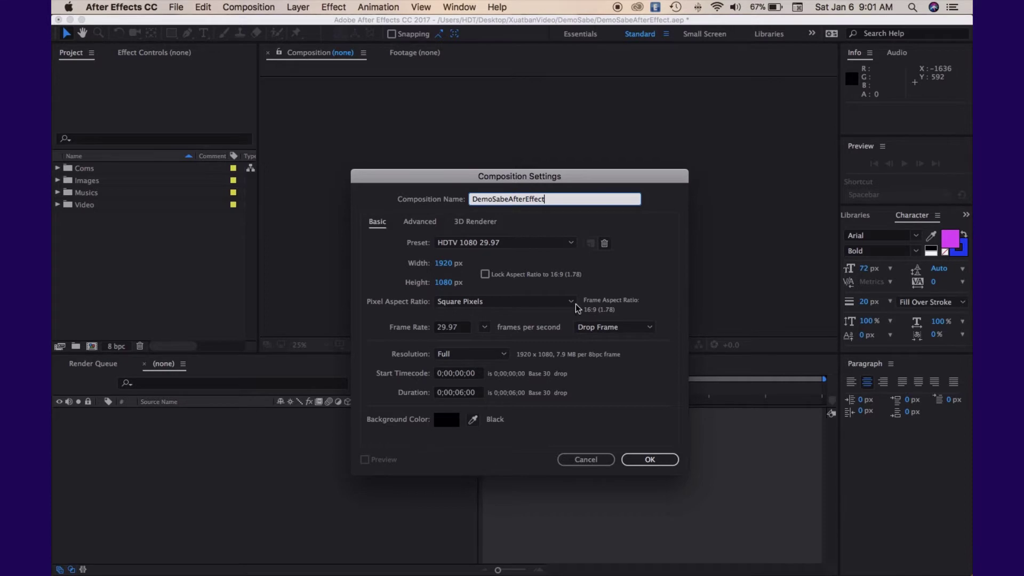
{"action": "left_click", "coordinate": [554, 243]}
{"action": "left_click", "coordinate": [513, 449]}
{"action": "left_click", "coordinate": [469, 394]}
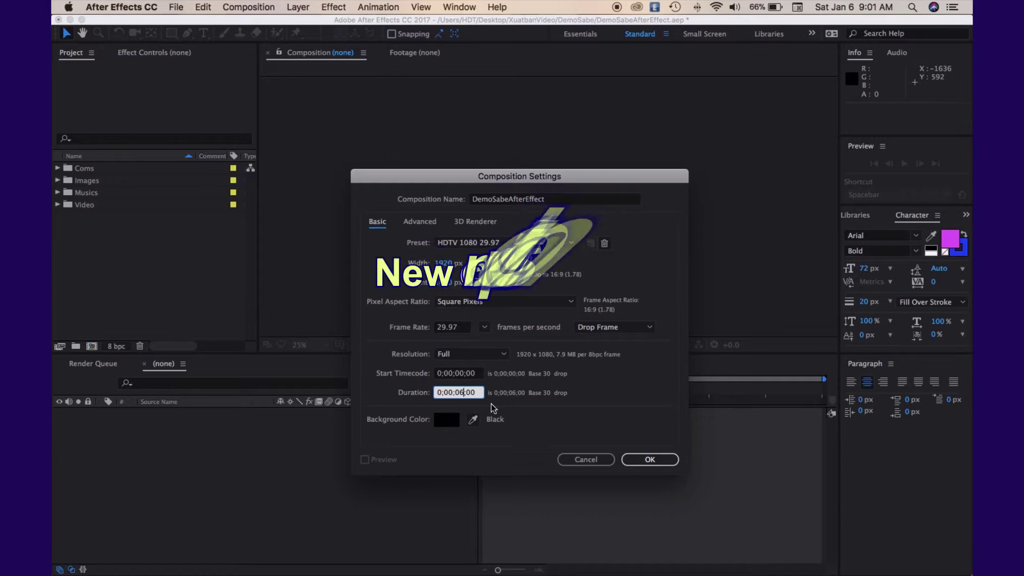
{"action": "left_click", "coordinate": [649, 459]}
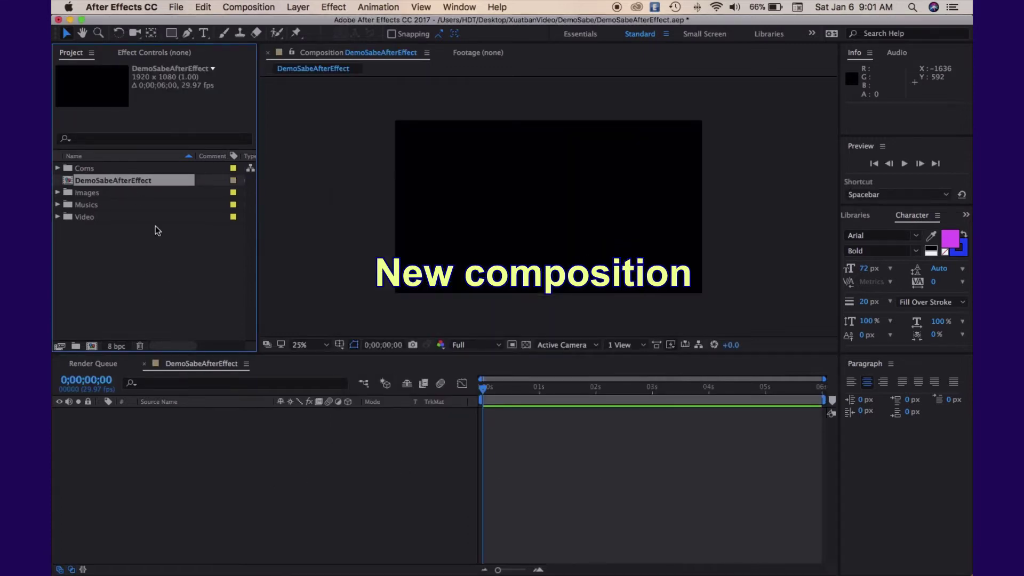
Add IconTeckMarkFace.png and Youtube.png from the Images folder to the DemoSabeAfterEffect composition as layers
{"action": "left_click", "coordinate": [162, 287]}
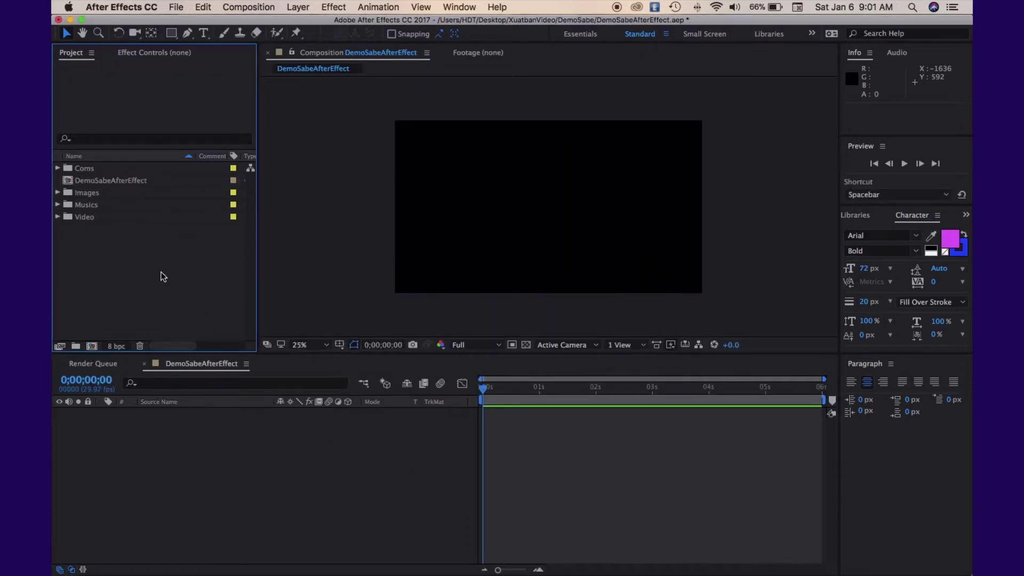
{"action": "left_click", "coordinate": [104, 181]}
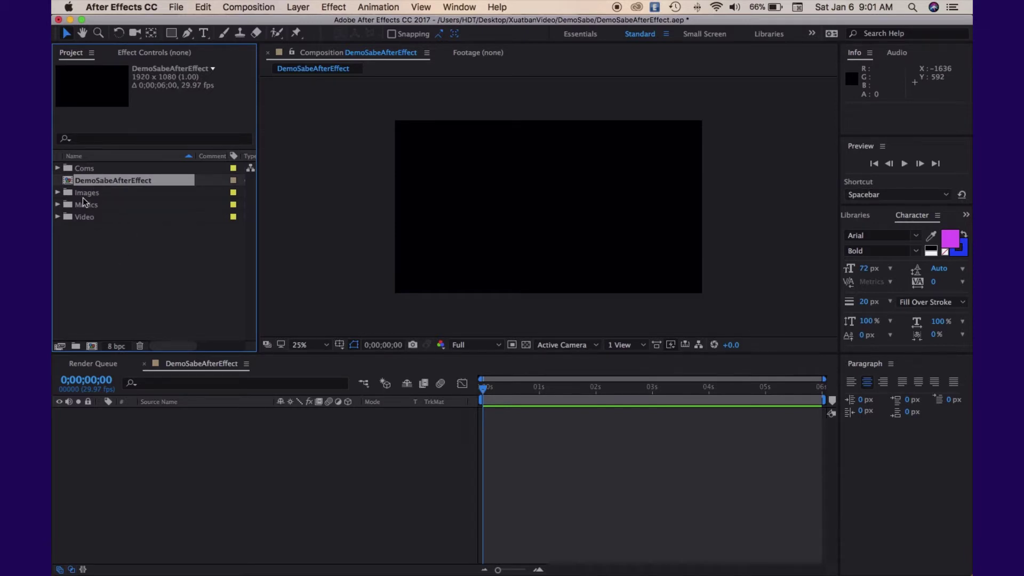
{"action": "left_click", "coordinate": [58, 193]}
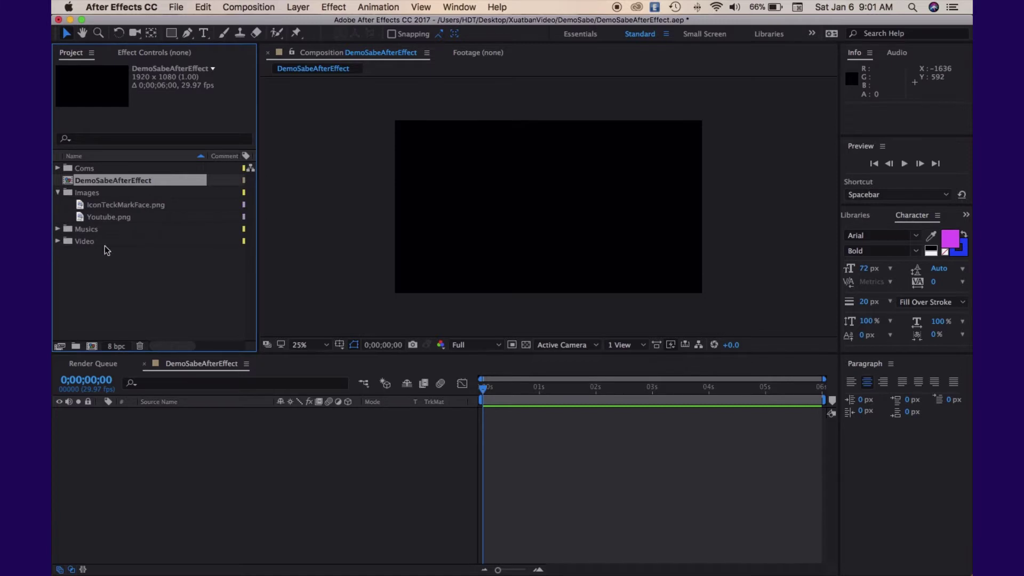
{"action": "left_click", "coordinate": [112, 205]}
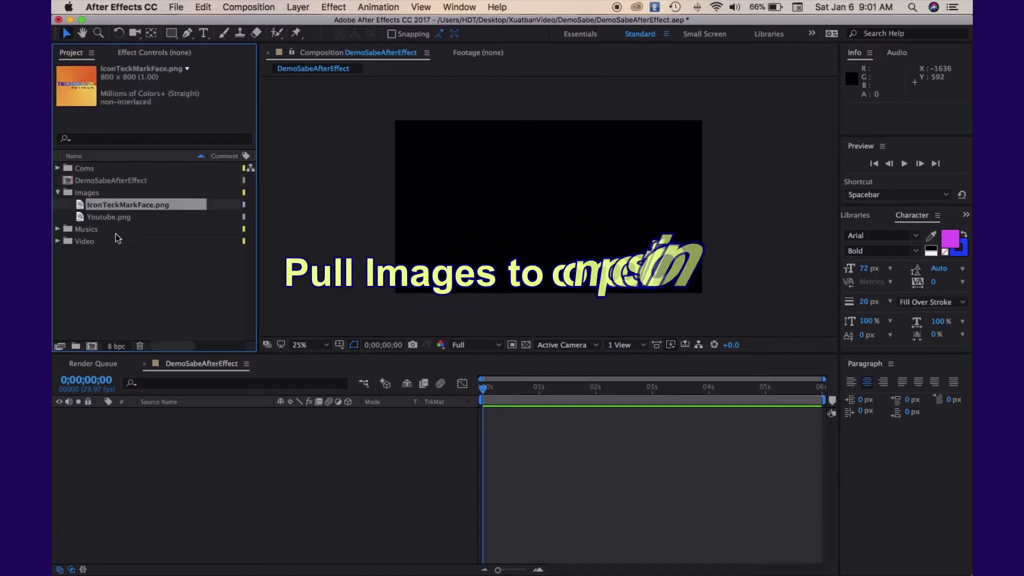
{"action": "left_click", "coordinate": [114, 218]}
{"action": "left_click", "coordinate": [116, 207]}
{"action": "left_click", "coordinate": [117, 217], "text": "shift"}
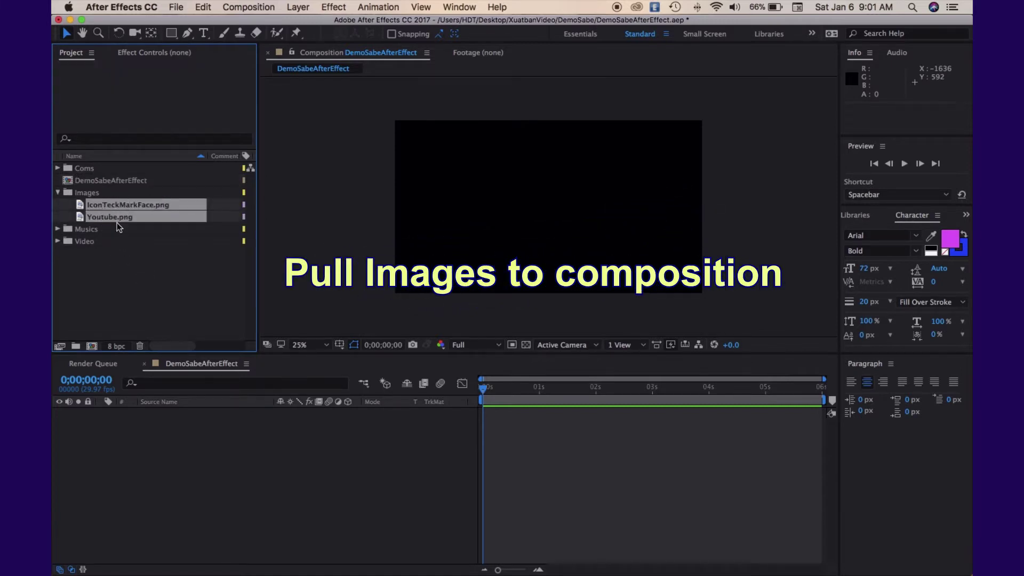
{"action": "left_click_drag", "start_coordinate": [114, 217], "coordinate": [133, 450]}
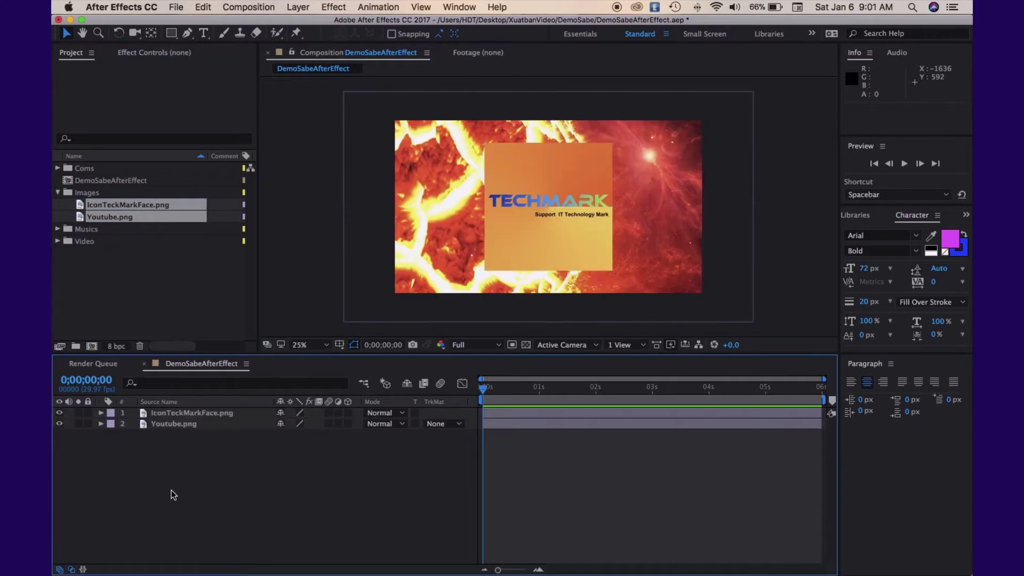
Scale the Youtube.png layer to fill the frame with the Fit to Comp transform
{"action": "left_click", "coordinate": [176, 426]}
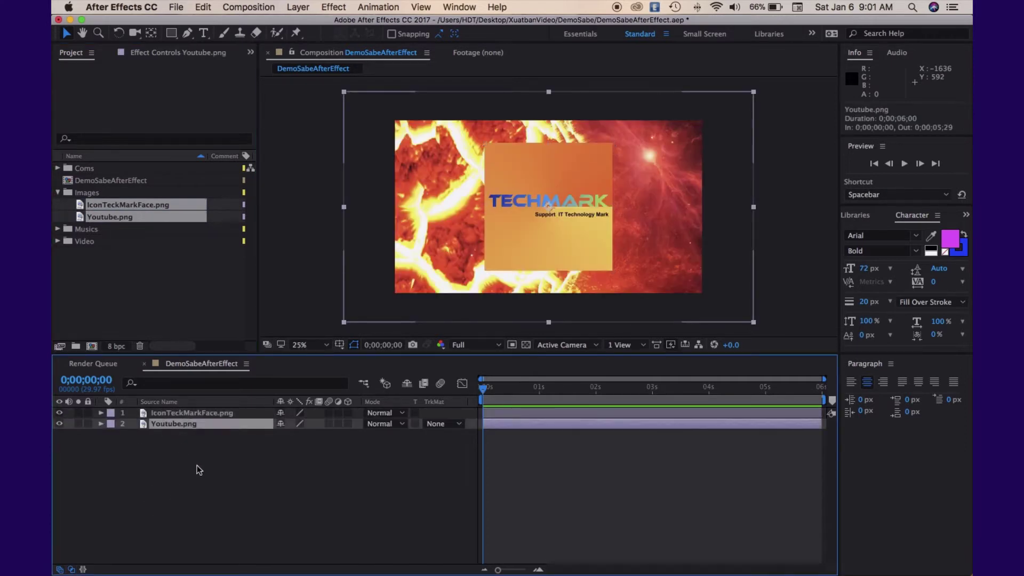
{"action": "right_click", "coordinate": [190, 425]}
{"action": "left_click", "coordinate": [334, 158]}
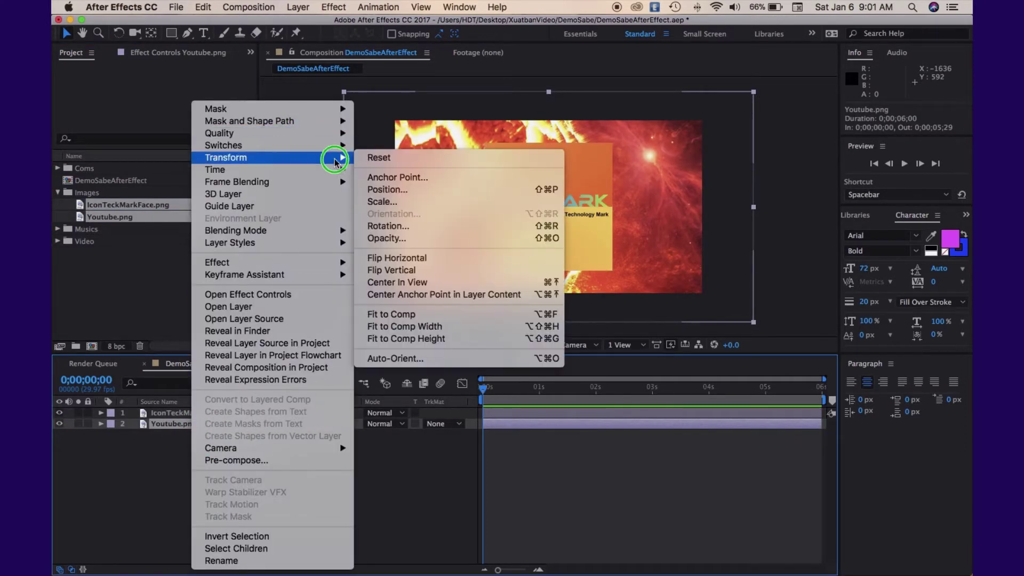
{"action": "left_click", "coordinate": [455, 315]}
{"action": "left_click", "coordinate": [293, 453]}
Pre-compose the IconTeckMarkFace.png layer into IconTeckMarkFace.png Comp 1, leaving all attributes in DemoSabeAfterEffect
{"action": "left_click", "coordinate": [184, 417]}
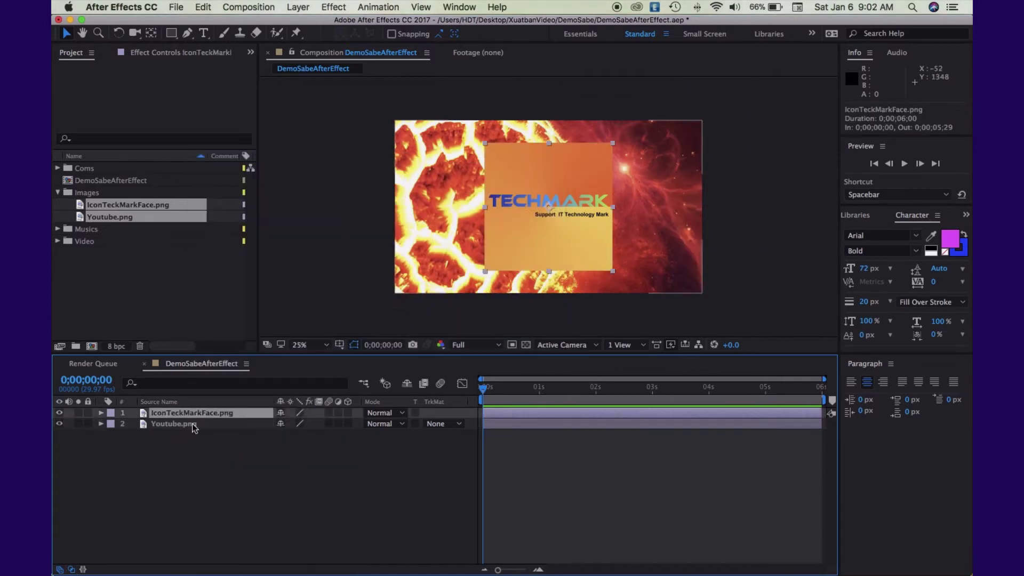
{"action": "left_click", "coordinate": [150, 321]}
{"action": "left_click", "coordinate": [179, 469]}
{"action": "left_click", "coordinate": [182, 414]}
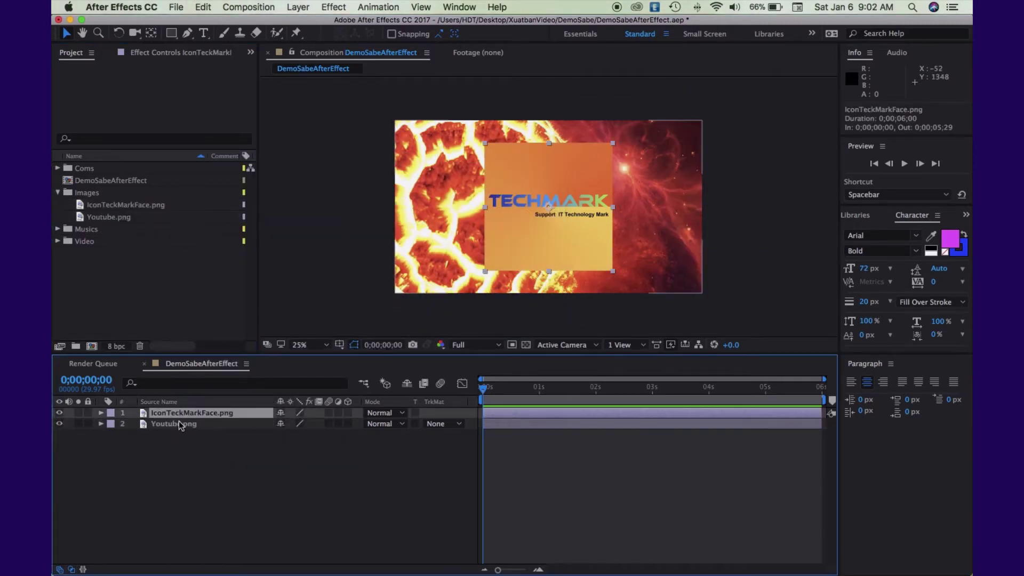
{"action": "right_click", "coordinate": [179, 413]}
{"action": "left_click", "coordinate": [230, 458]}
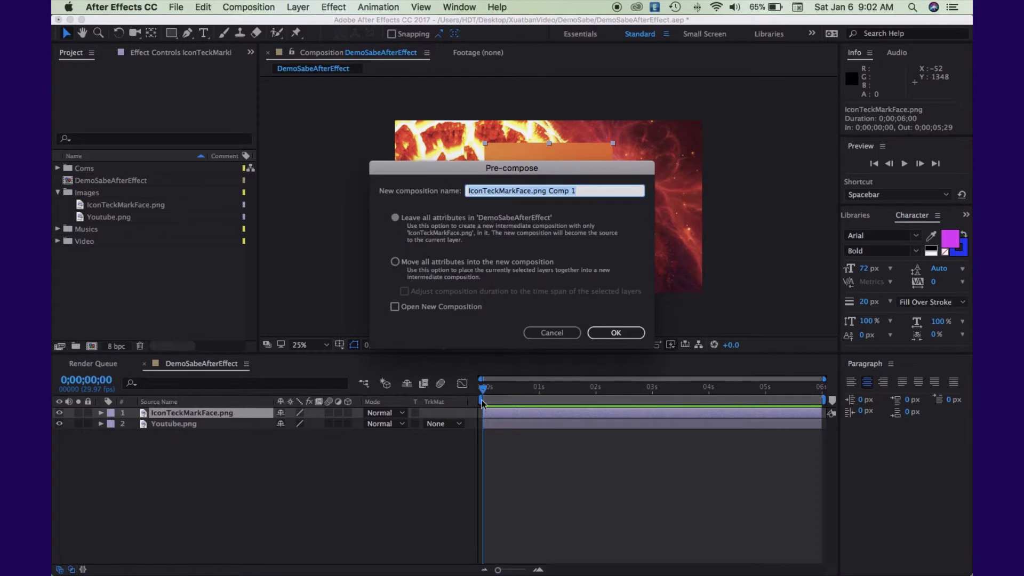
{"action": "left_click", "coordinate": [619, 333]}
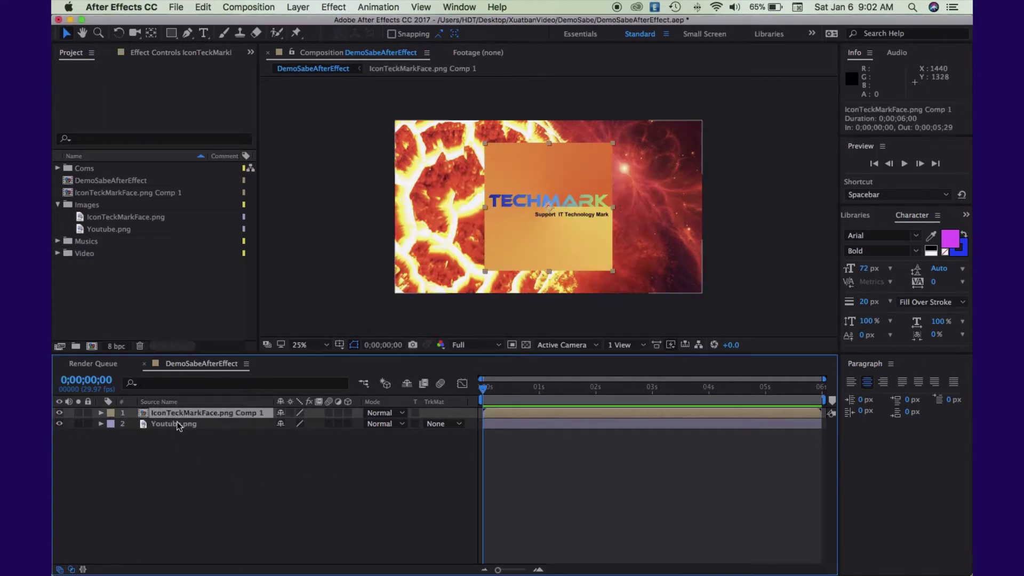
Change the IconTeckMarkFace.png Comp 1 composition to the HDTV 1080 29.97 preset in its composition settings
{"action": "double_click", "coordinate": [179, 414]}
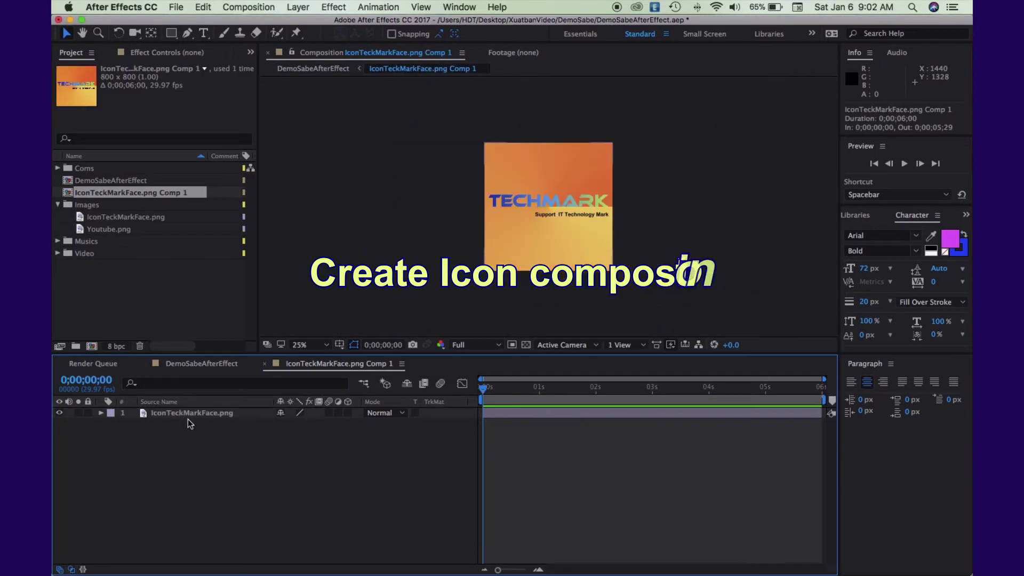
{"action": "left_click", "coordinate": [402, 364]}
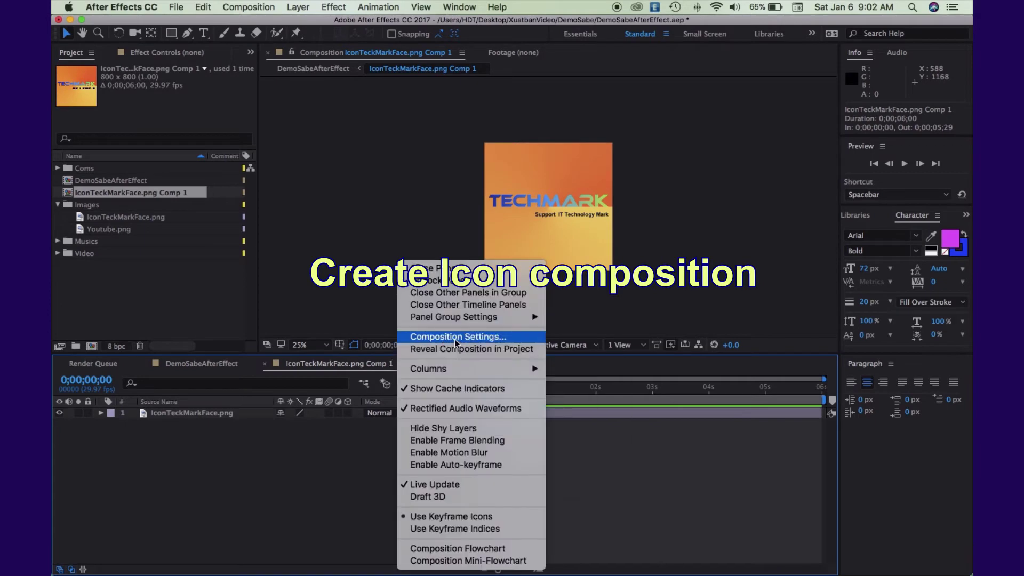
{"action": "left_click", "coordinate": [456, 337]}
{"action": "left_click", "coordinate": [480, 243]}
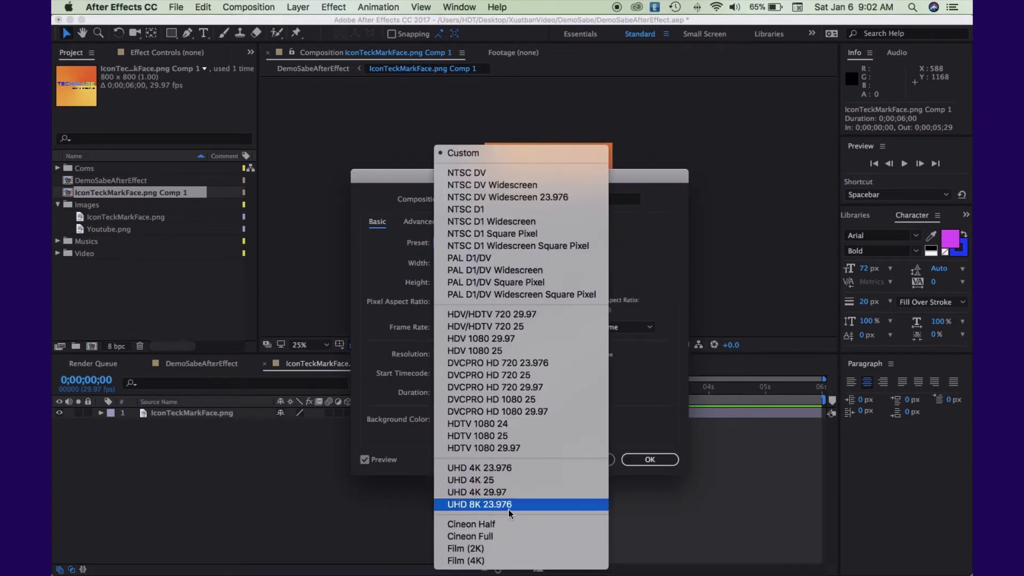
{"action": "left_click", "coordinate": [509, 449]}
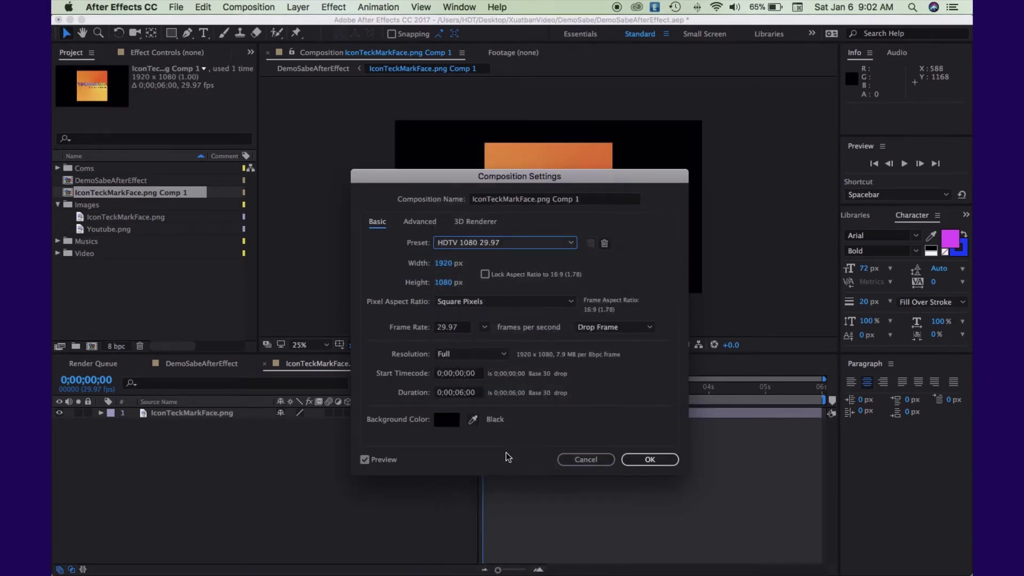
{"action": "left_click", "coordinate": [649, 459]}
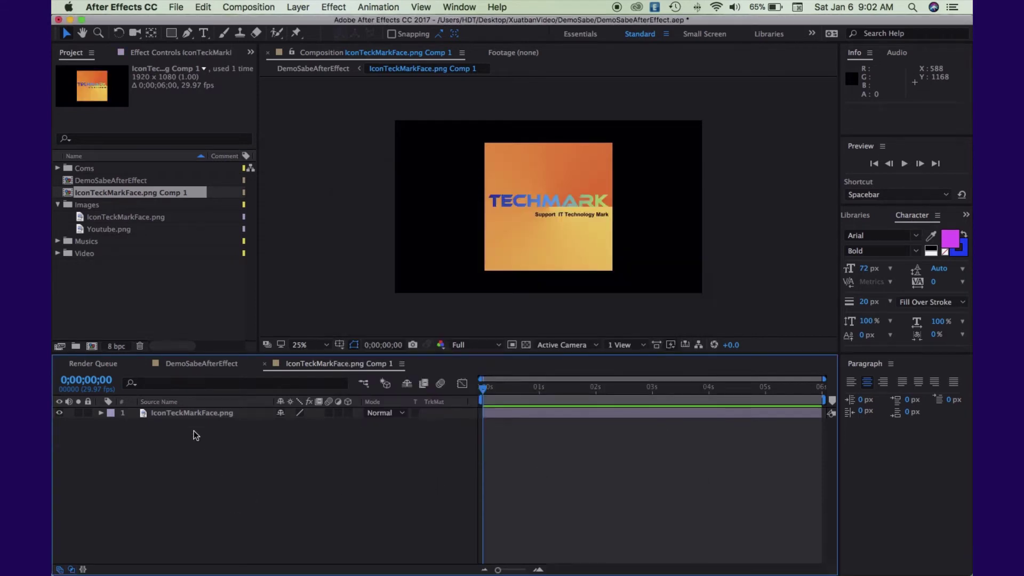
In DemoSabeAfterEffect, draw an elliptical mask about 792 by 760 px around the logo on the IconTeckMarkFace.png Comp 1 layer
{"action": "left_click", "coordinate": [195, 416]}
{"action": "left_click", "coordinate": [239, 463]}
{"action": "left_click", "coordinate": [205, 365]}
{"action": "left_click", "coordinate": [202, 474]}
{"action": "left_click", "coordinate": [182, 413]}
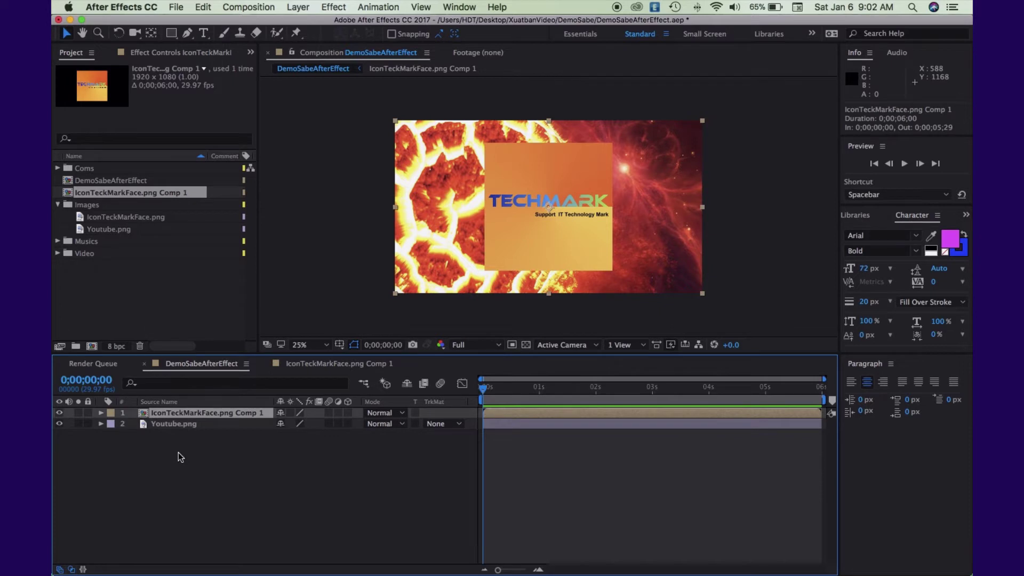
{"action": "left_click", "coordinate": [101, 412]}
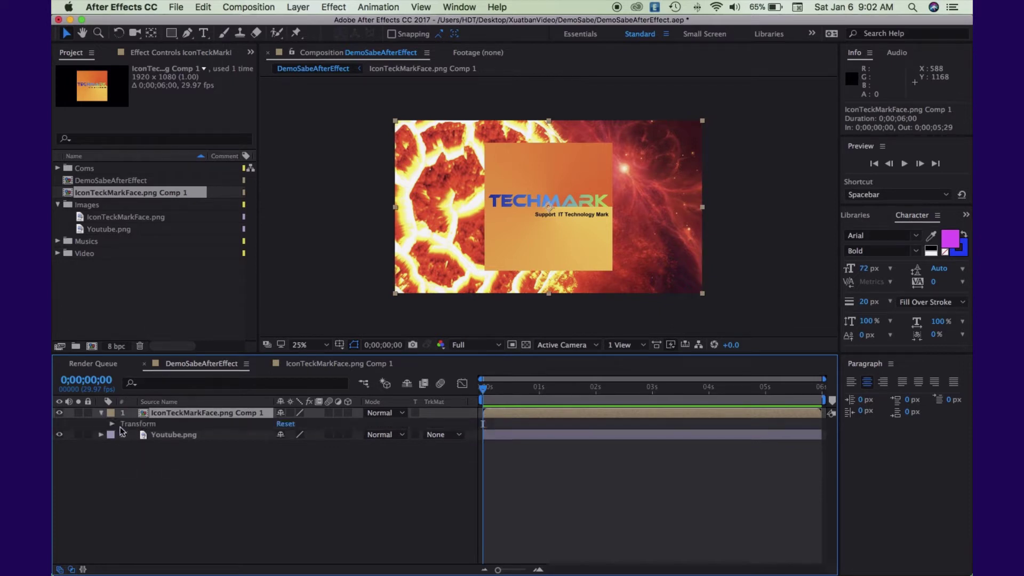
{"action": "left_click_drag", "start_coordinate": [175, 34], "coordinate": [229, 68]}
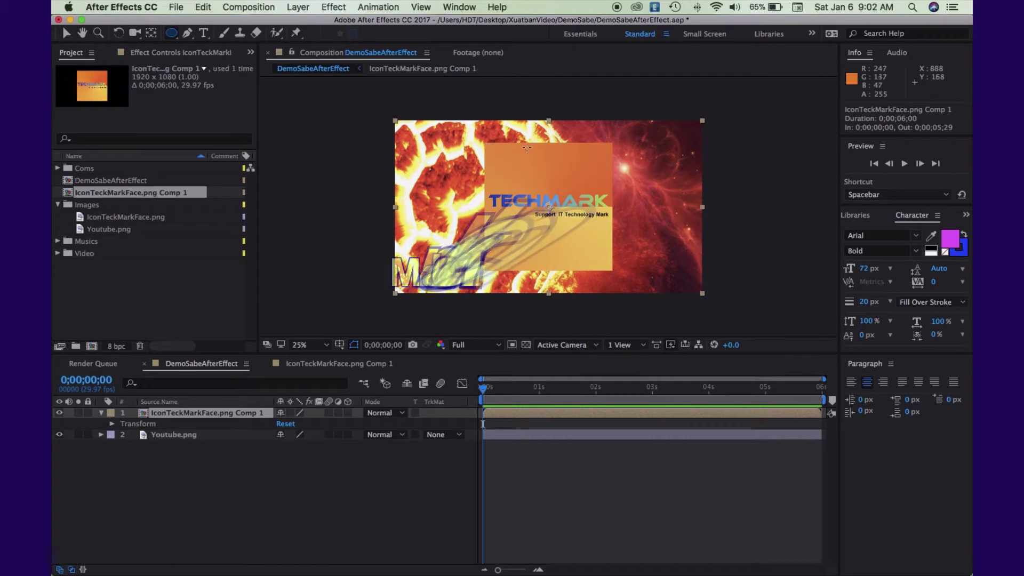
{"action": "left_click_drag", "start_coordinate": [485, 144], "coordinate": [612, 265]}
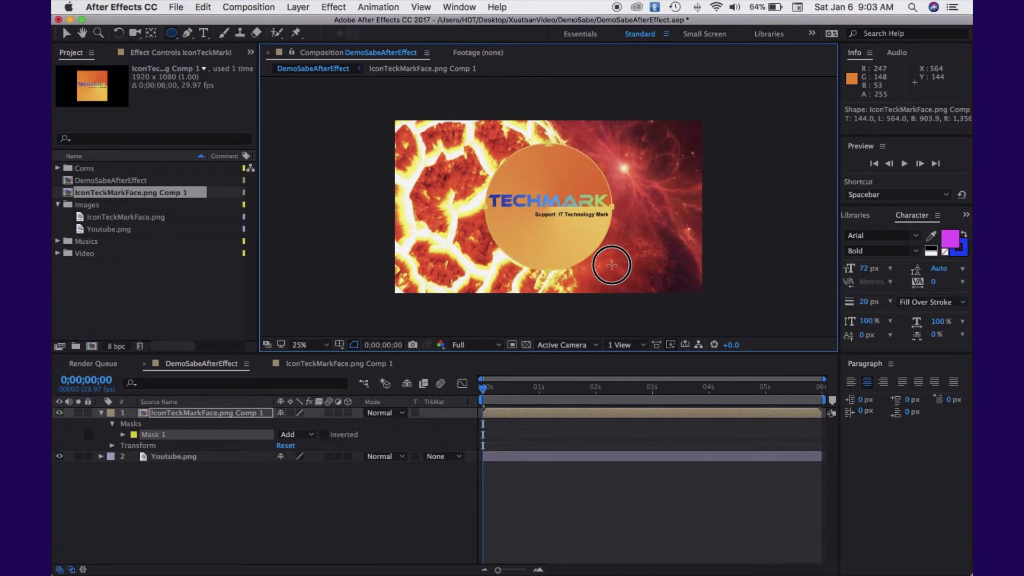
Set the elliptical mask's feather to 48 pixels and collapse the layer's mask properties
{"action": "left_click", "coordinate": [123, 434]}
{"action": "left_click_drag", "start_coordinate": [298, 460], "coordinate": [326, 463]}
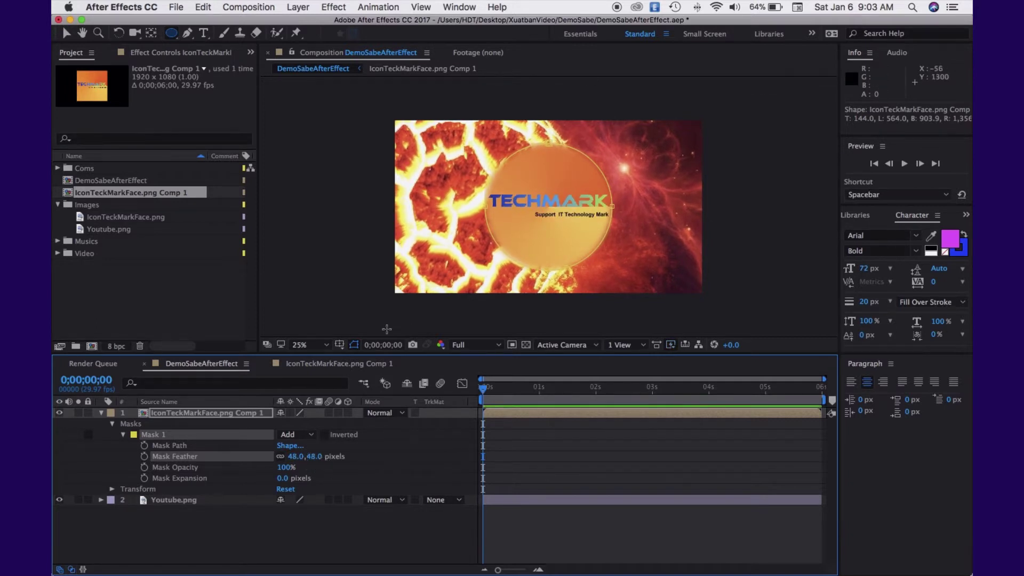
{"action": "left_click", "coordinate": [265, 543]}
{"action": "left_click", "coordinate": [192, 449]}
{"action": "left_click", "coordinate": [197, 457]}
{"action": "left_click", "coordinate": [233, 534]}
{"action": "left_click", "coordinate": [189, 432]}
{"action": "left_click", "coordinate": [112, 423]}
{"action": "left_click", "coordinate": [191, 414]}
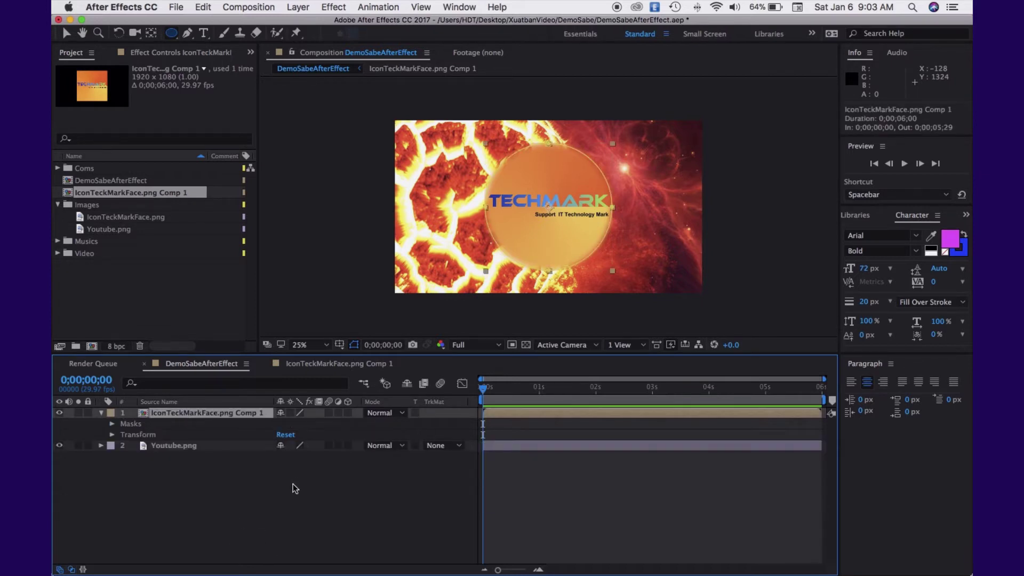
Save the project with the IconTeckMarkFace.png Comp 1 layer selected
{"action": "left_click_drag", "start_coordinate": [486, 394], "coordinate": [302, 505]}
{"action": "left_click", "coordinate": [302, 503]}
{"action": "left_click", "coordinate": [187, 414]}
{"action": "left_click", "coordinate": [176, 7]}
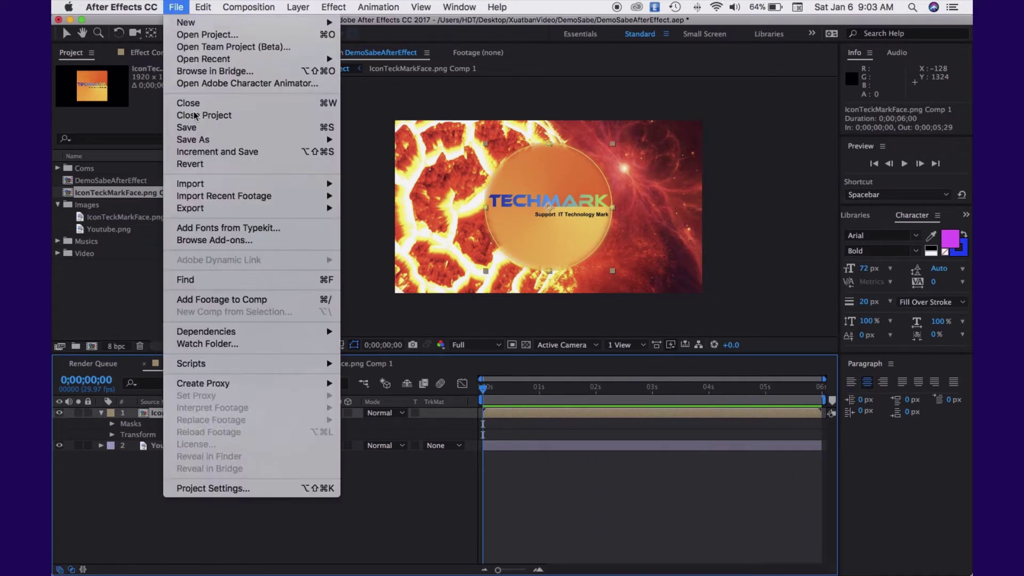
{"action": "left_click", "coordinate": [198, 128]}
{"action": "left_click", "coordinate": [158, 300]}
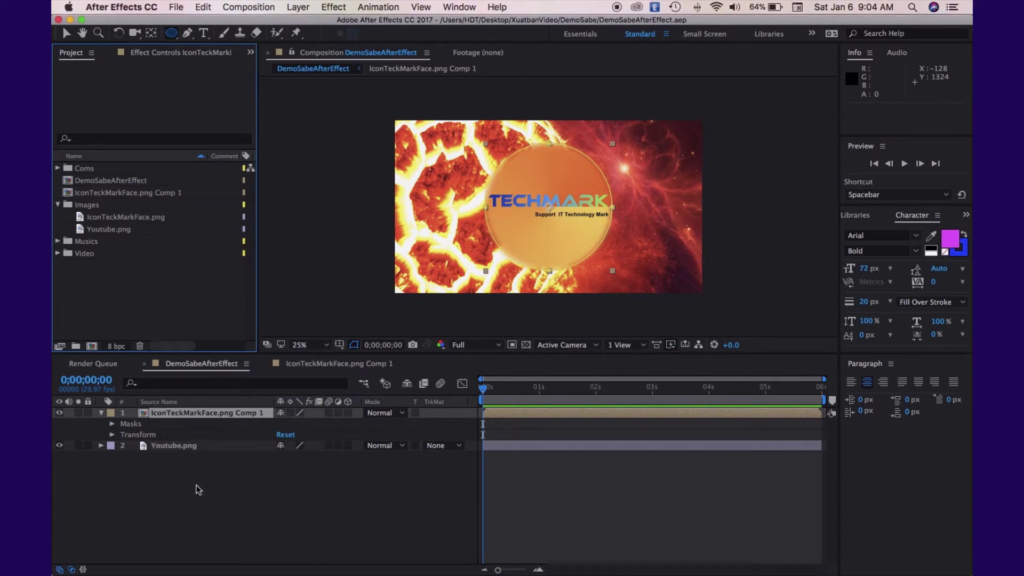
Apply the Video Copilot Saber effect to the IconTeckMarkFace.png Comp 1 layer
{"action": "right_click", "coordinate": [196, 413]}
{"action": "left_click", "coordinate": [239, 264]}
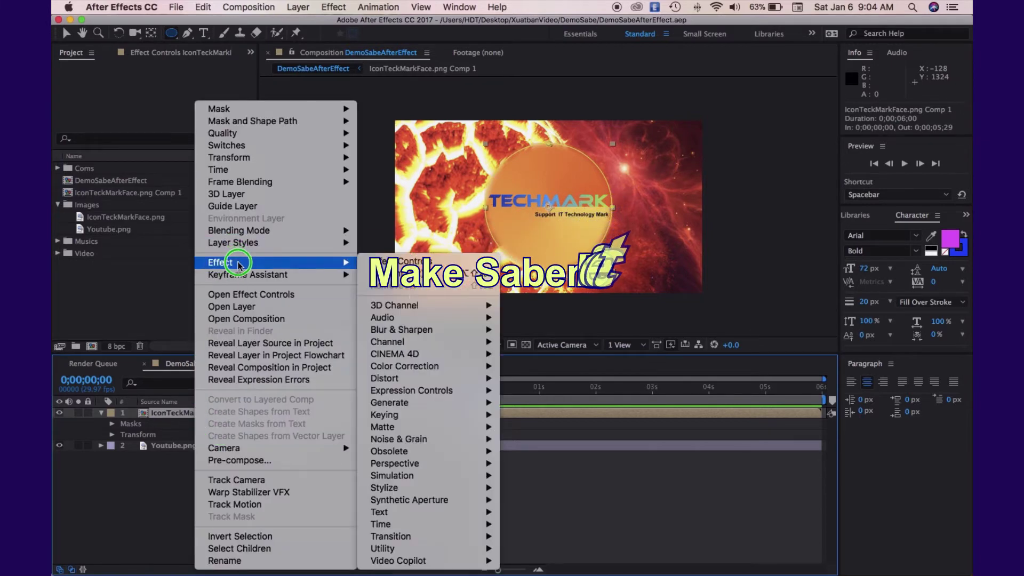
{"action": "mouse_move", "coordinate": [426, 561]}
{"action": "left_click", "coordinate": [527, 526]}
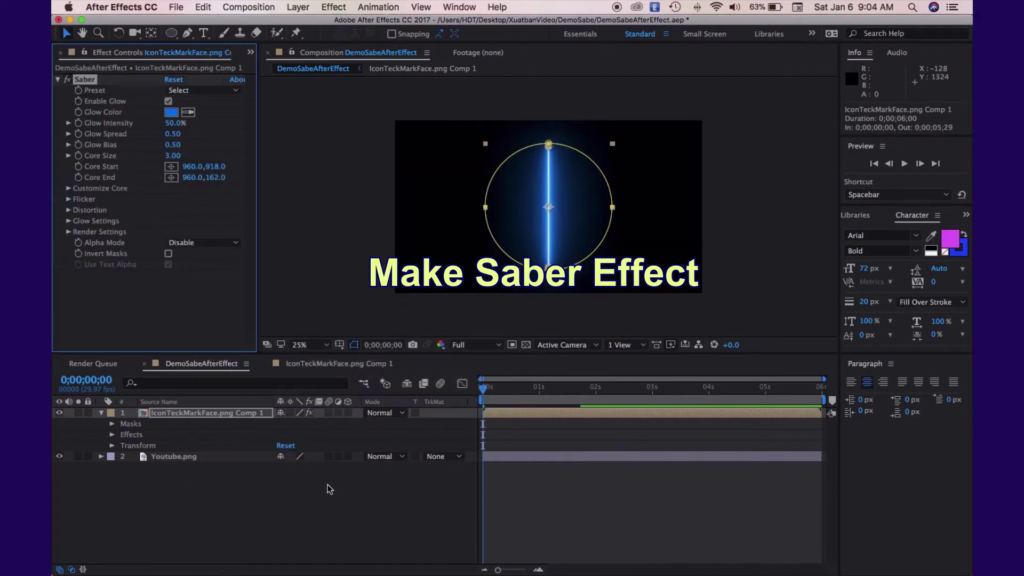
{"action": "left_click", "coordinate": [259, 499]}
{"action": "left_click", "coordinate": [215, 413]}
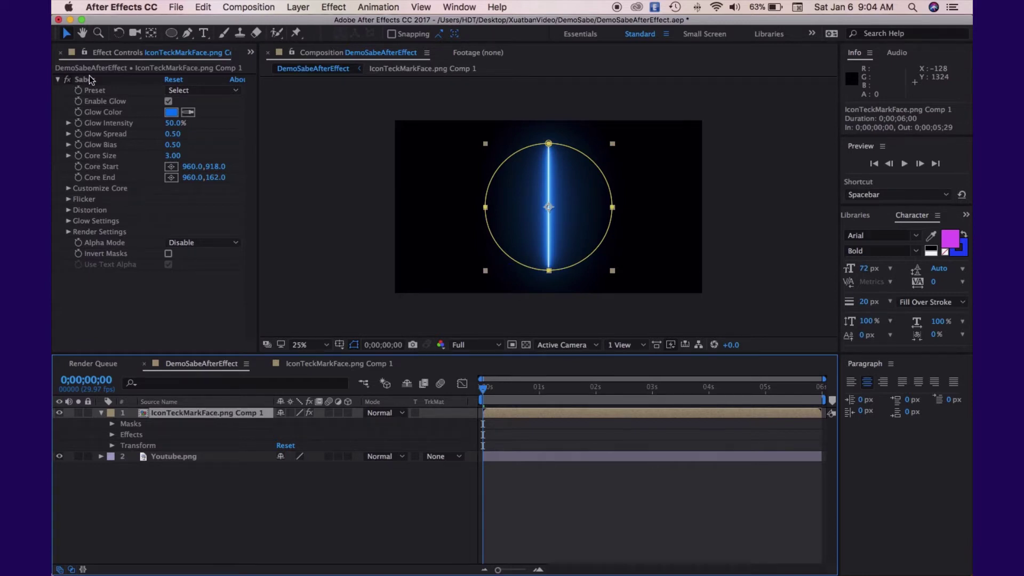
Try the Fuel, Ghost and Heat presets on the Saber effect
{"action": "left_click", "coordinate": [203, 90]}
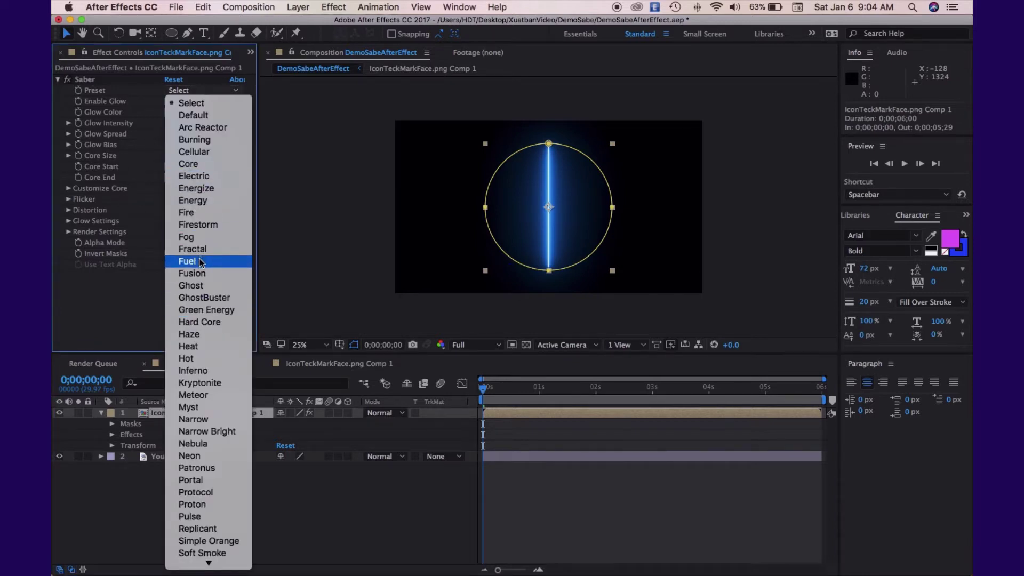
{"action": "left_click", "coordinate": [181, 176]}
{"action": "left_click", "coordinate": [203, 90]}
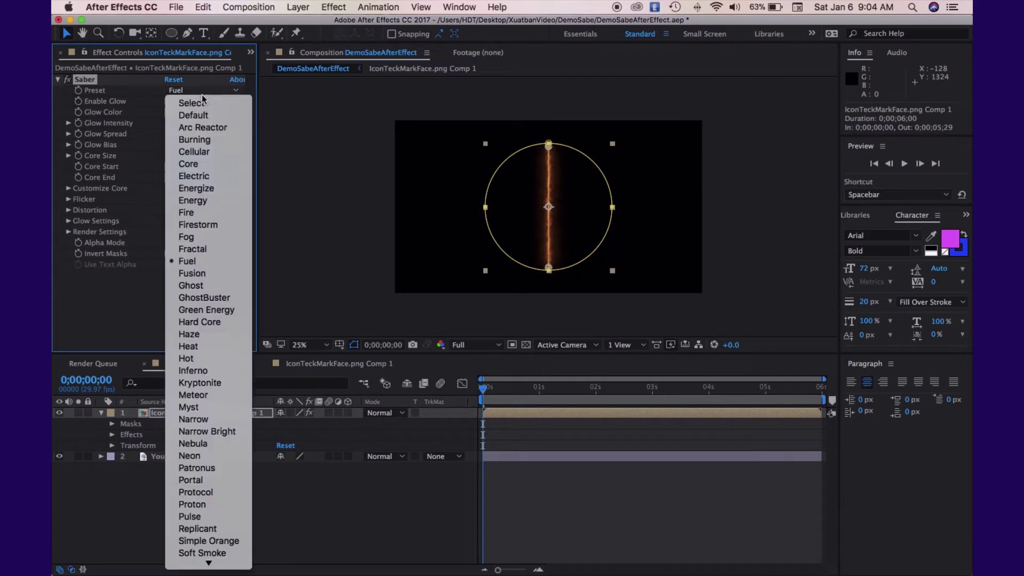
{"action": "left_click", "coordinate": [204, 286]}
{"action": "left_click", "coordinate": [203, 90]}
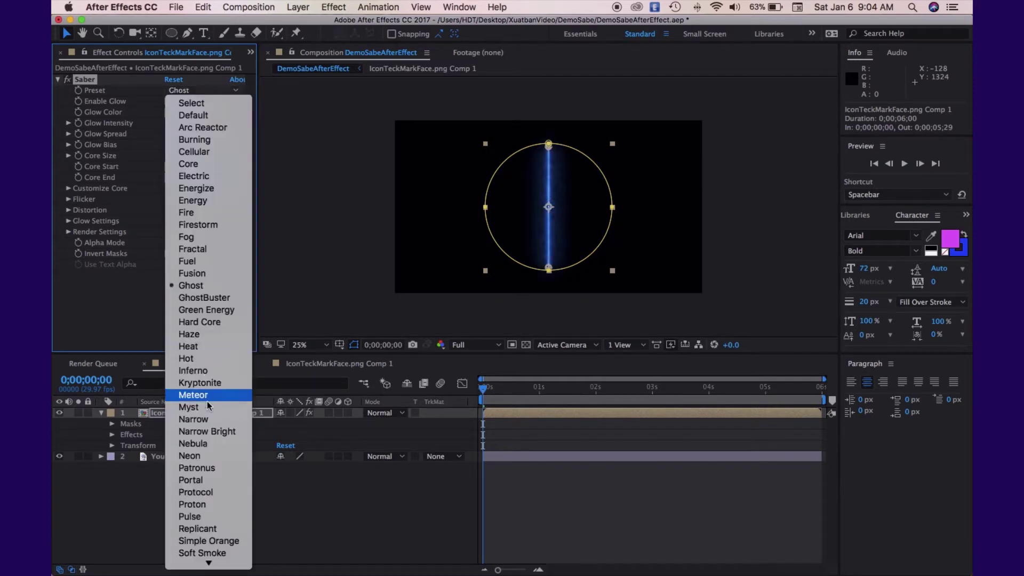
{"action": "left_click", "coordinate": [203, 346]}
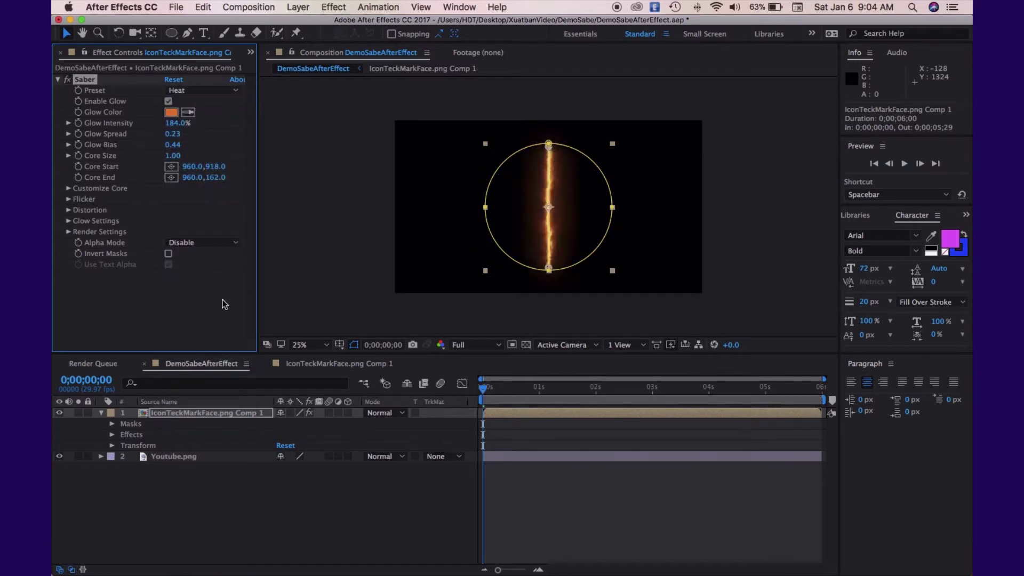
Set the Saber effect's preset to Hot
{"action": "left_click", "coordinate": [204, 91]}
{"action": "left_click", "coordinate": [194, 359]}
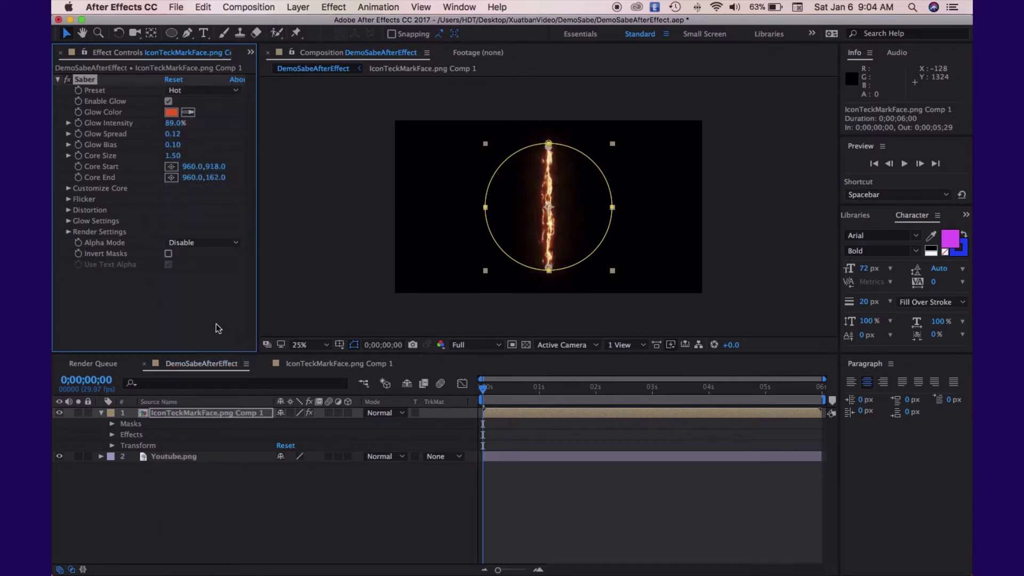
Try Transparent as the Composite Settings in Saber's Render Settings, checking it with the Youtube.png layer hidden and shown
{"action": "left_click", "coordinate": [68, 189]}
{"action": "scroll", "coordinate": [156, 286], "scroll_direction": "down", "scroll_amount": 3}
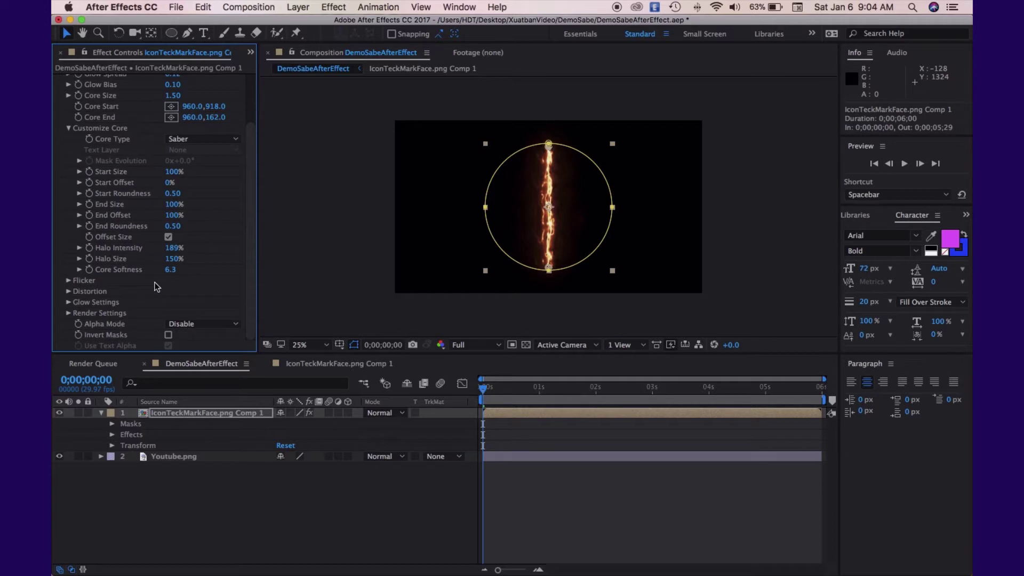
{"action": "left_click", "coordinate": [69, 313]}
{"action": "scroll", "coordinate": [74, 309], "scroll_direction": "down", "scroll_amount": 5}
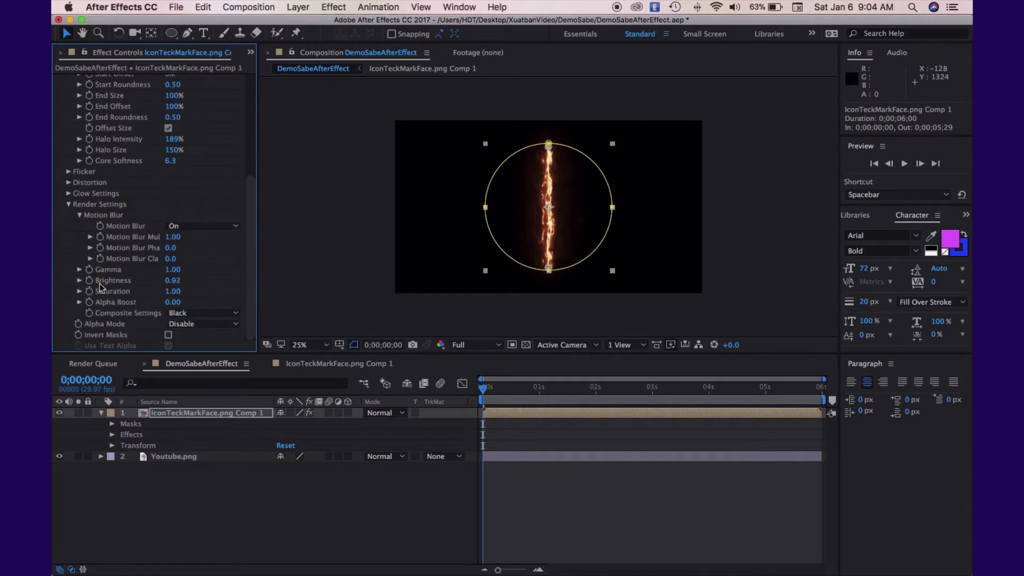
{"action": "left_click", "coordinate": [207, 312]}
{"action": "left_click", "coordinate": [208, 323]}
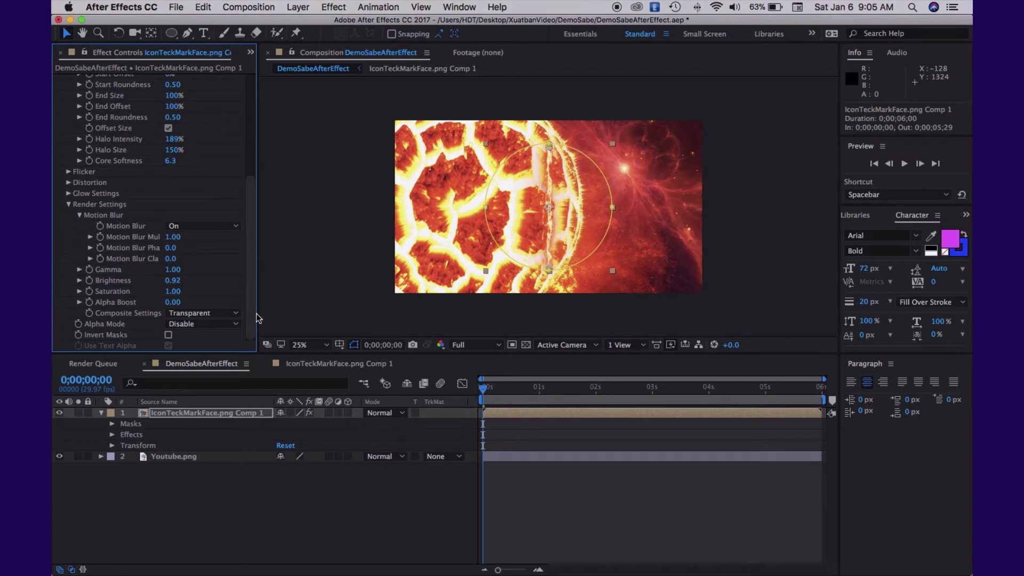
{"action": "left_click", "coordinate": [59, 456]}
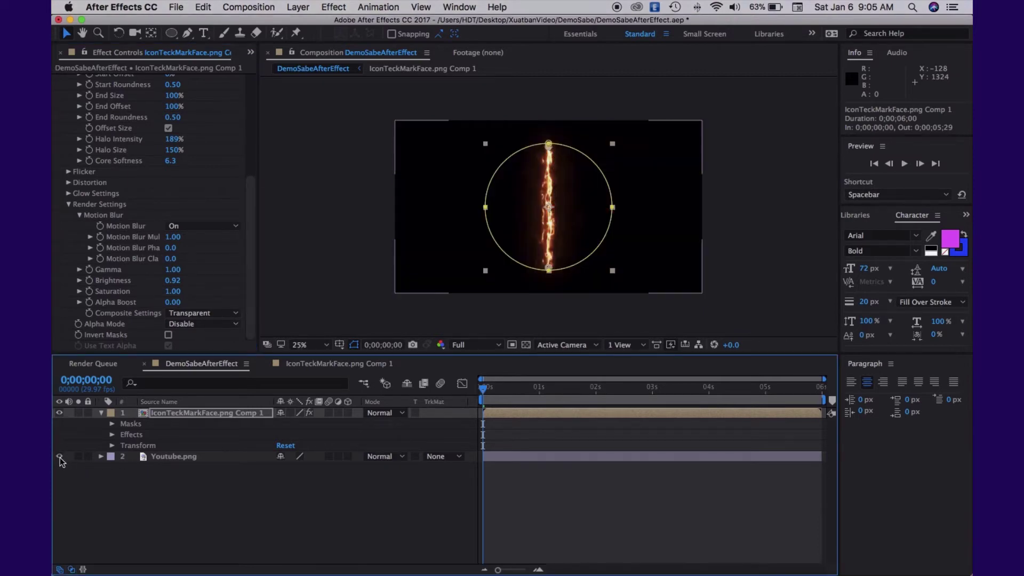
{"action": "left_click", "coordinate": [60, 456]}
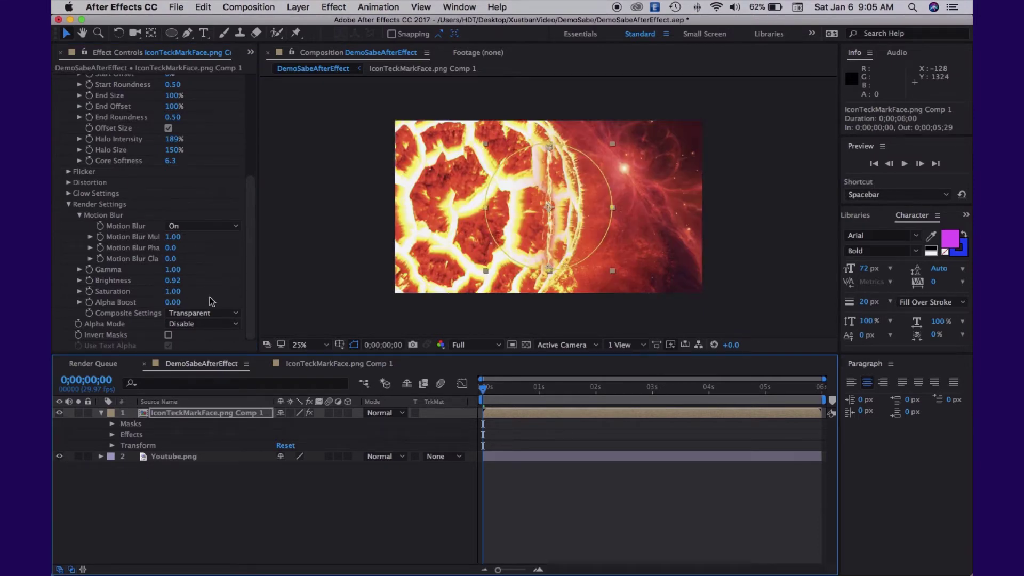
Try the Enable Masks alpha mode on the Saber effect and switch it back to Disable
{"action": "left_click", "coordinate": [212, 324]}
{"action": "left_click", "coordinate": [213, 334]}
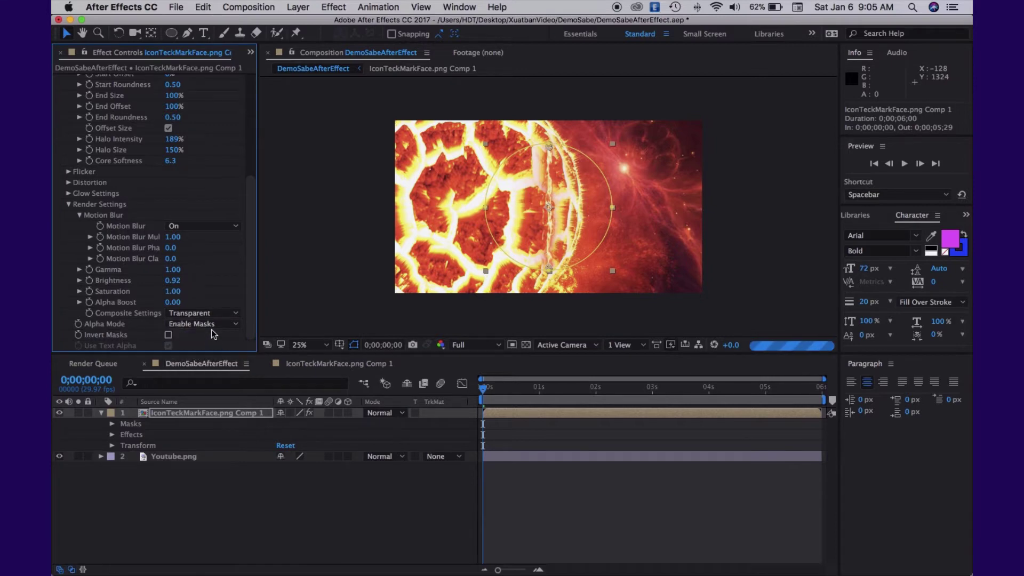
{"action": "left_click", "coordinate": [210, 324]}
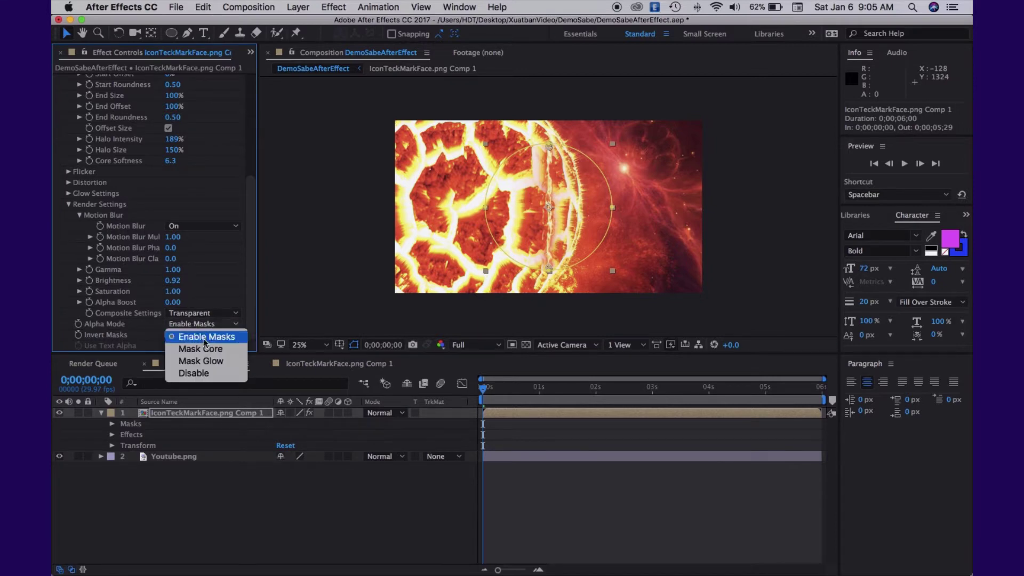
{"action": "left_click", "coordinate": [203, 374]}
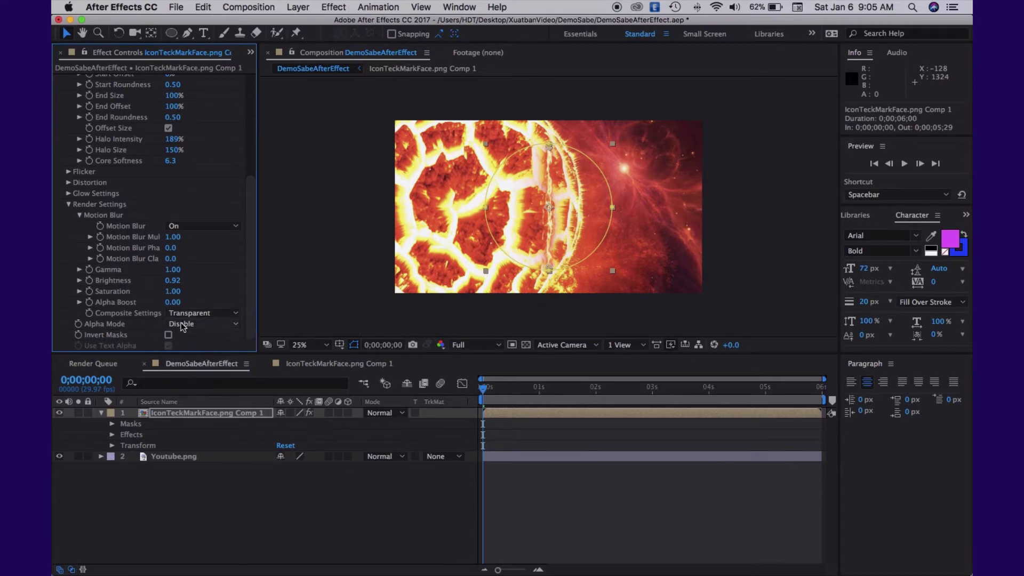
Set the Composite Settings in Saber's Render Settings to Add so the effect blends over the logo
{"action": "left_click", "coordinate": [208, 316]}
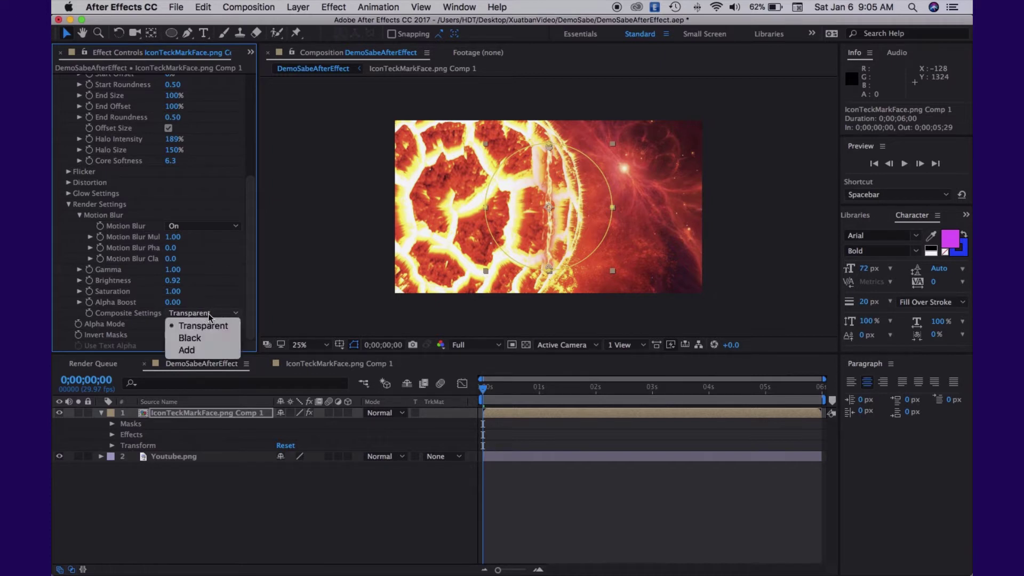
{"action": "left_click", "coordinate": [202, 350]}
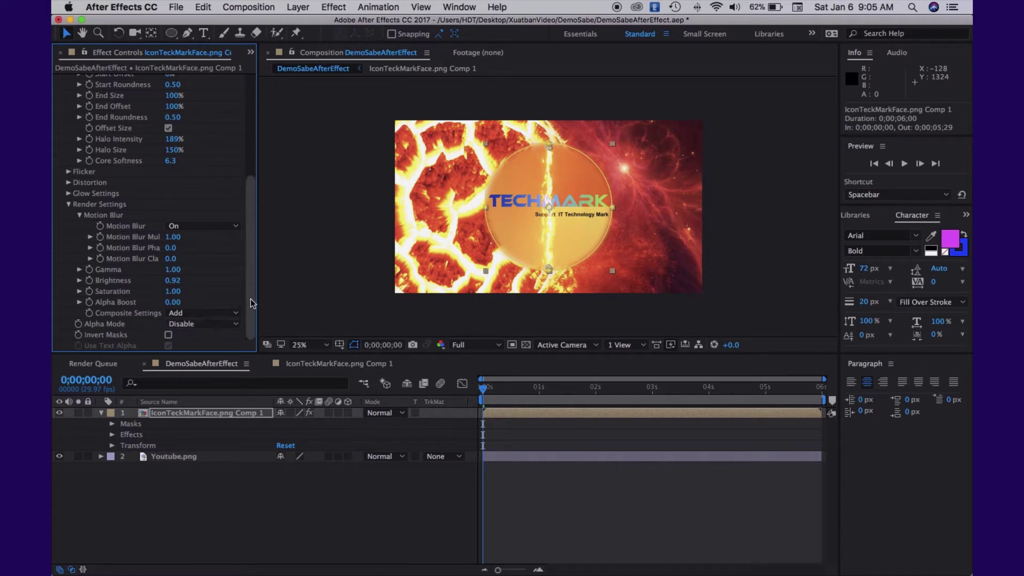
Set the Saber effect's Core Type to Layer Masks so the glow follows the logo's circular mask
{"action": "left_click", "coordinate": [69, 205]}
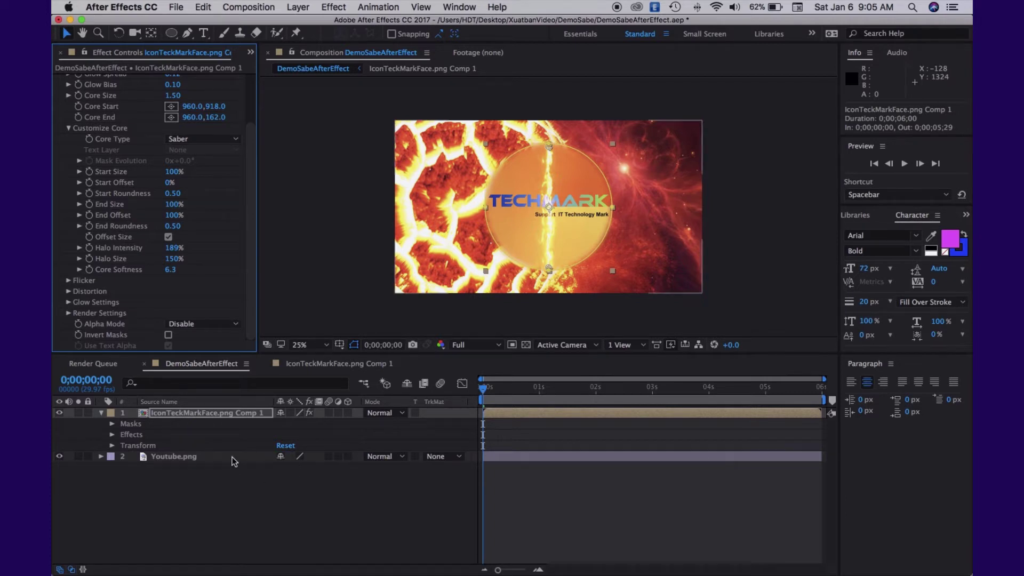
{"action": "left_click", "coordinate": [219, 139]}
{"action": "left_click", "coordinate": [192, 154]}
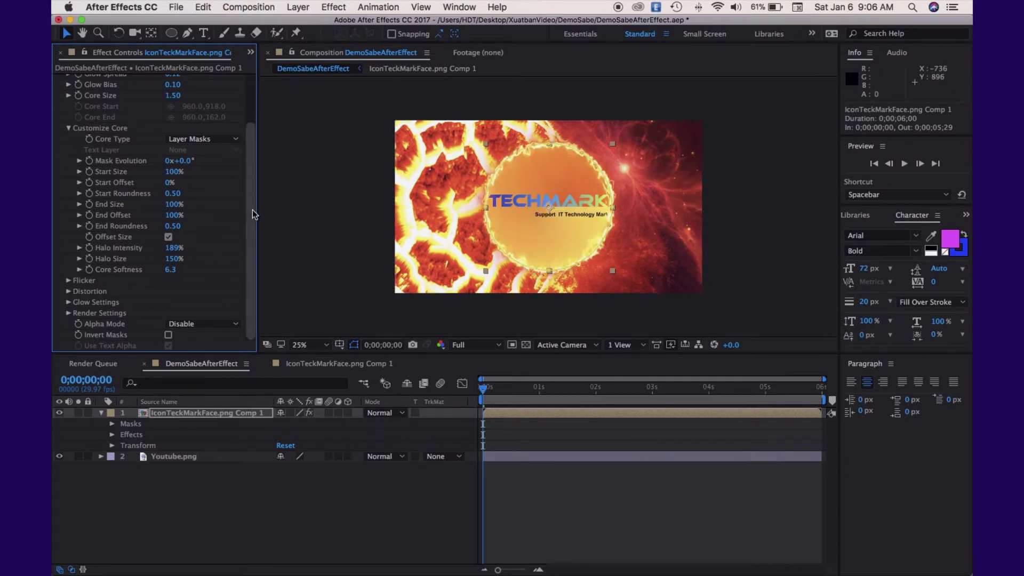
Try a Core Size of 3.20 and a different Glow Intensity on the Saber effect, undoing the changes
{"action": "left_click_drag", "start_coordinate": [252, 209], "coordinate": [252, 125]}
{"action": "left_click_drag", "start_coordinate": [182, 158], "coordinate": [184, 161]}
{"action": "key", "text": "super+z"}
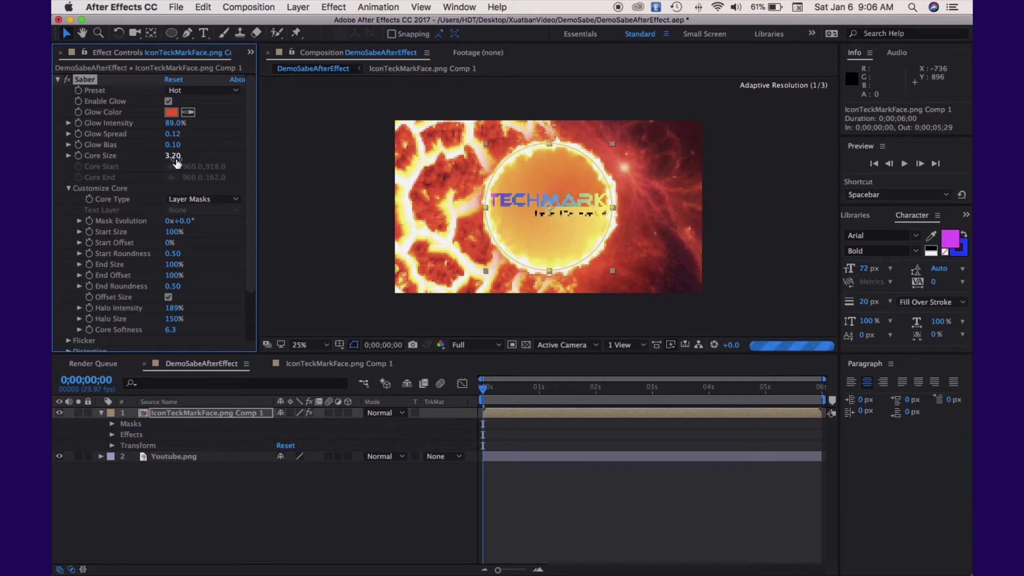
{"action": "left_click_drag", "start_coordinate": [251, 179], "coordinate": [250, 151]}
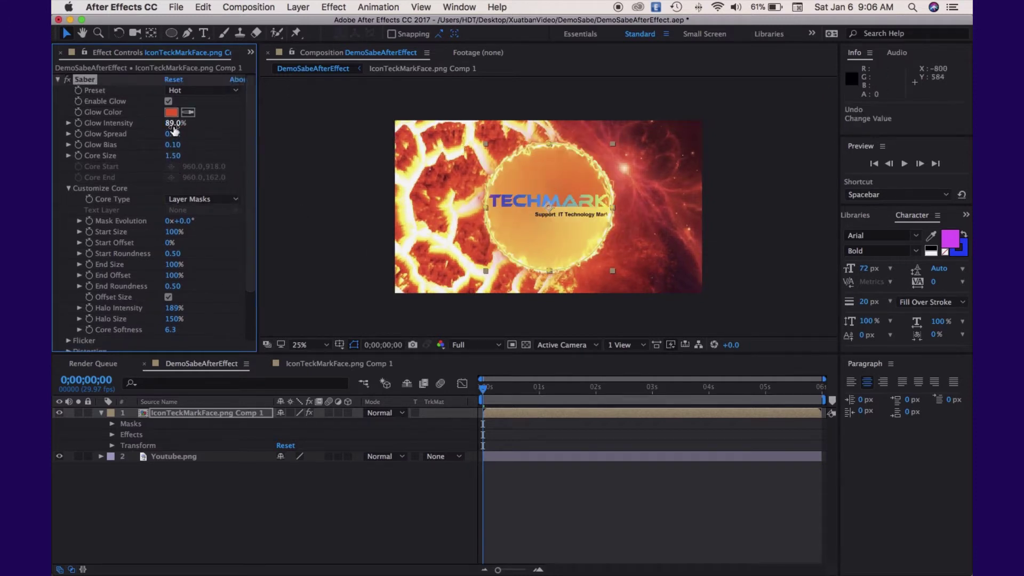
{"action": "left_click_drag", "start_coordinate": [175, 128], "coordinate": [186, 128]}
Try Saber's Enable Masks alpha mode with the Layer Masks core, and switch it back to Disable
{"action": "left_click_drag", "start_coordinate": [251, 230], "coordinate": [254, 293]}
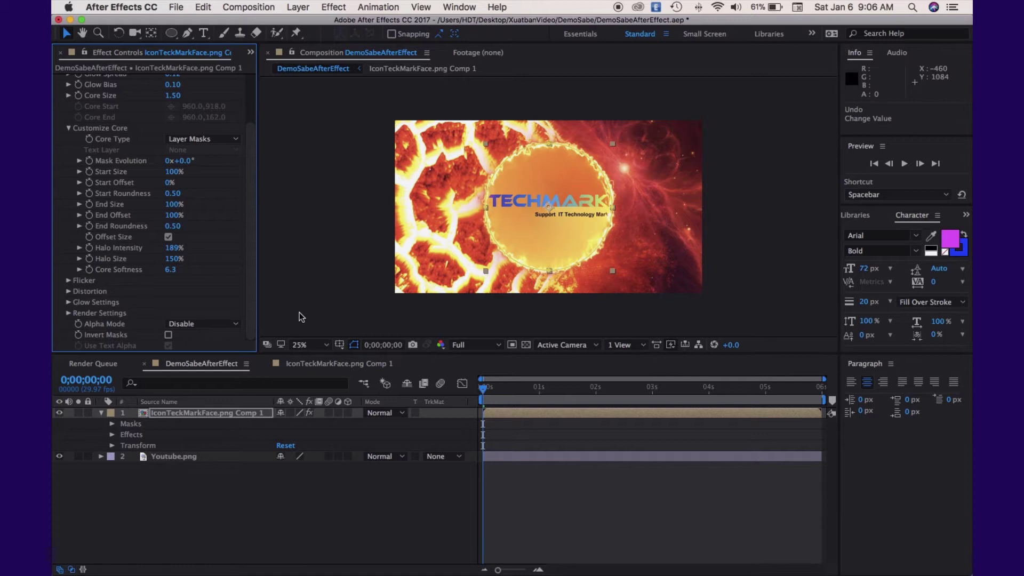
{"action": "left_click", "coordinate": [203, 324]}
{"action": "left_click", "coordinate": [207, 338]}
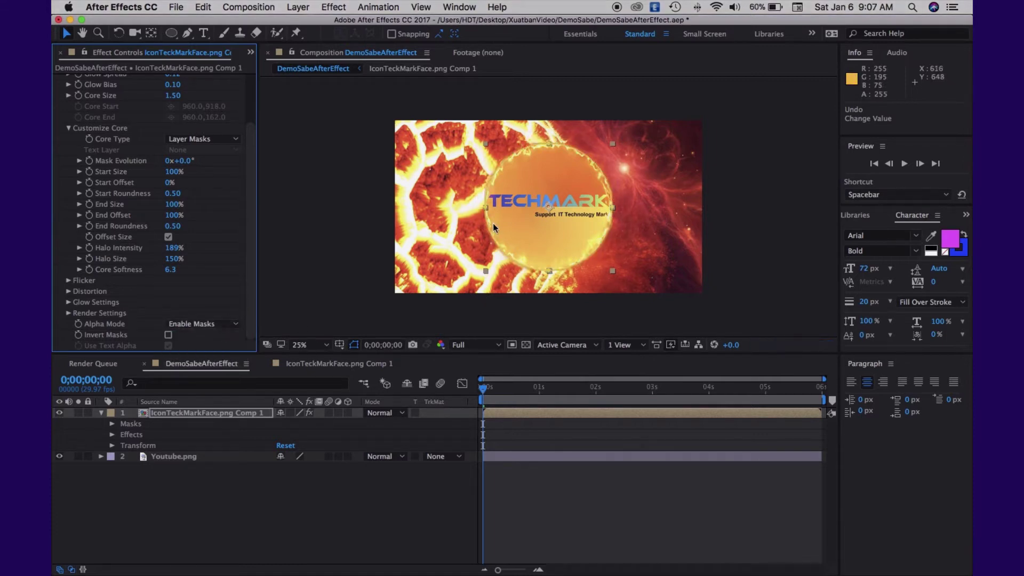
{"action": "left_click", "coordinate": [203, 323]}
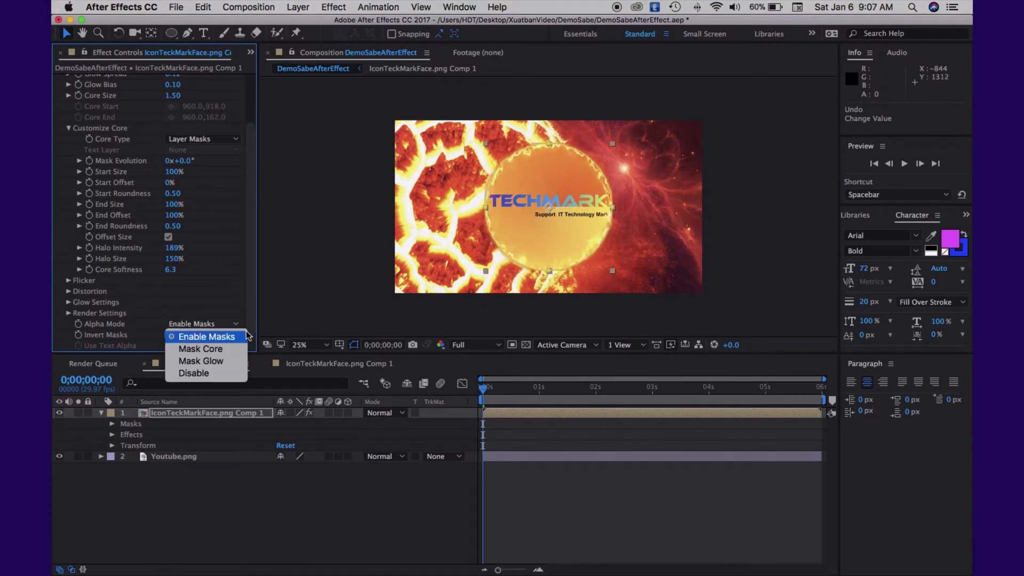
{"action": "left_click", "coordinate": [224, 376]}
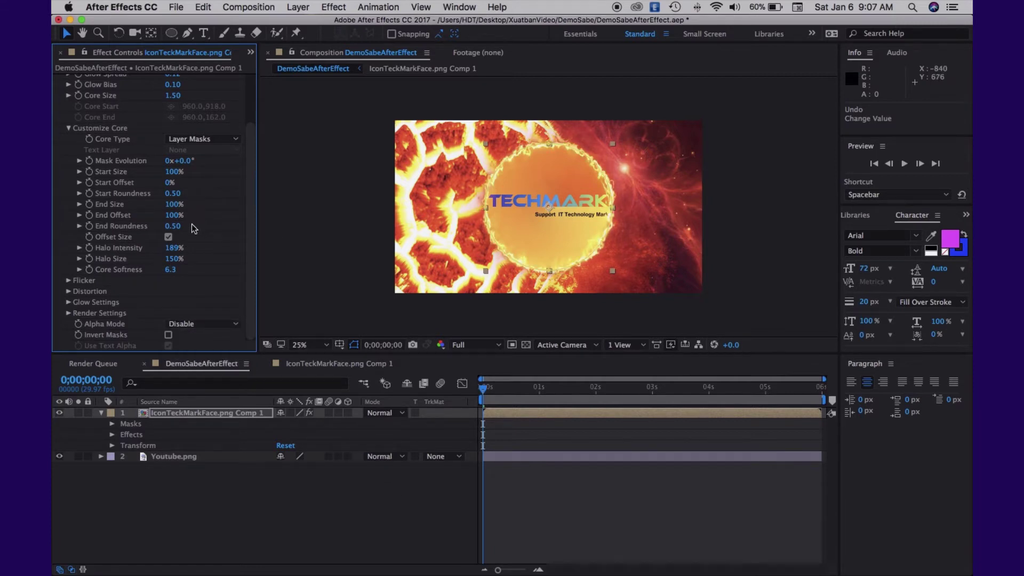
Select the IconTeckMarkFace.png Comp 1 layer and set the composition preview resolution to Quarter
{"action": "left_click_drag", "start_coordinate": [251, 184], "coordinate": [252, 142]}
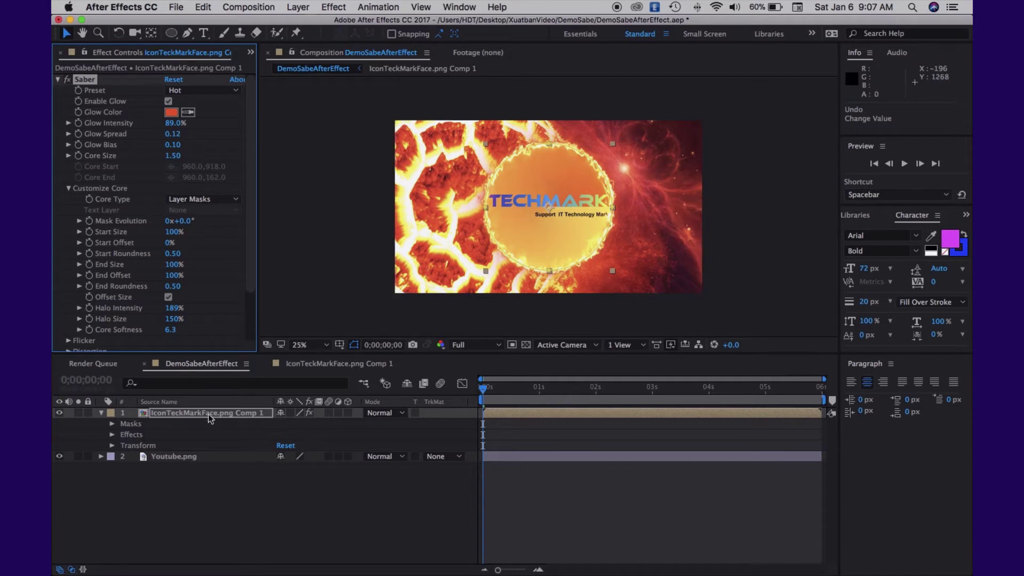
{"action": "left_click", "coordinate": [234, 417]}
{"action": "mouse_move", "coordinate": [486, 393]}
{"action": "left_mouse_down"}
{"action": "mouse_move", "coordinate": [517, 392]}
{"action": "mouse_move", "coordinate": [491, 395]}
{"action": "left_mouse_up"}
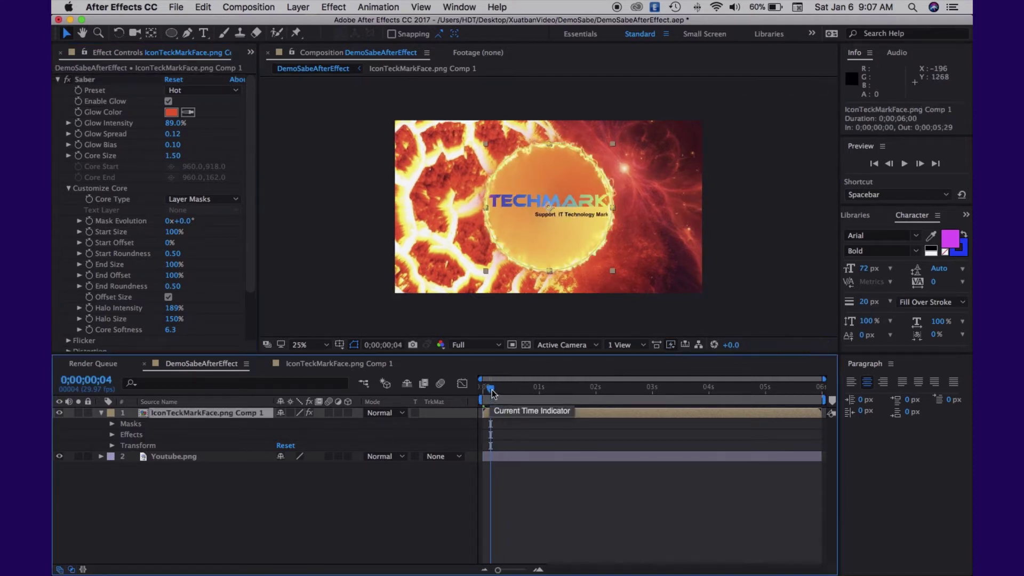
{"action": "left_click", "coordinate": [479, 344]}
{"action": "left_click", "coordinate": [477, 414]}
Keyframe the logo layer's Opacity from 100% at 0;00;05;00 to 0% at 0;00;05;29
{"action": "left_click_drag", "start_coordinate": [492, 389], "coordinate": [766, 410]}
{"action": "left_click", "coordinate": [170, 524]}
{"action": "left_click", "coordinate": [197, 416]}
{"action": "left_click", "coordinate": [112, 445]}
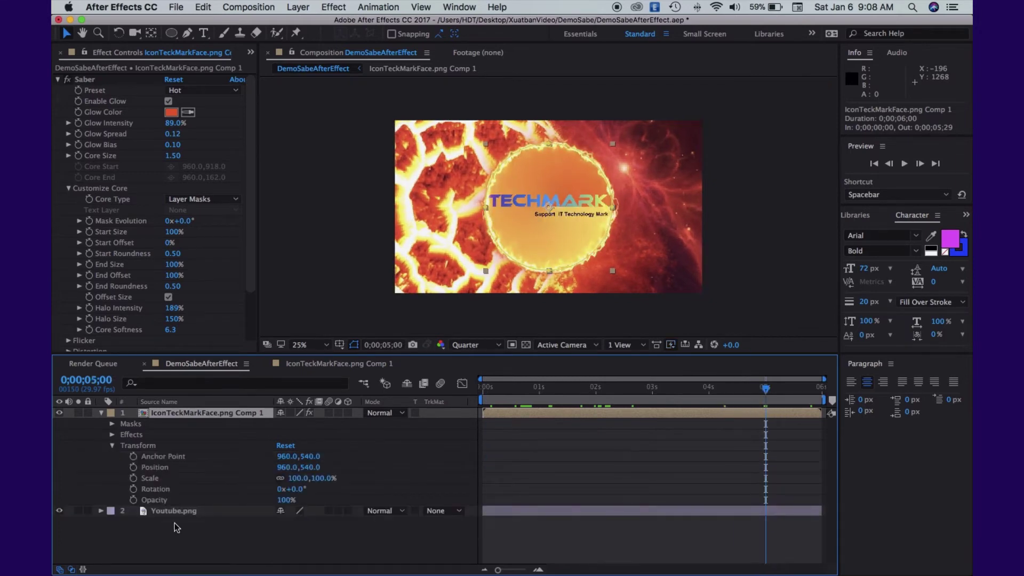
{"action": "left_click", "coordinate": [133, 499]}
{"action": "left_click_drag", "start_coordinate": [766, 391], "coordinate": [843, 394]}
{"action": "left_click_drag", "start_coordinate": [276, 506], "coordinate": [207, 501]}
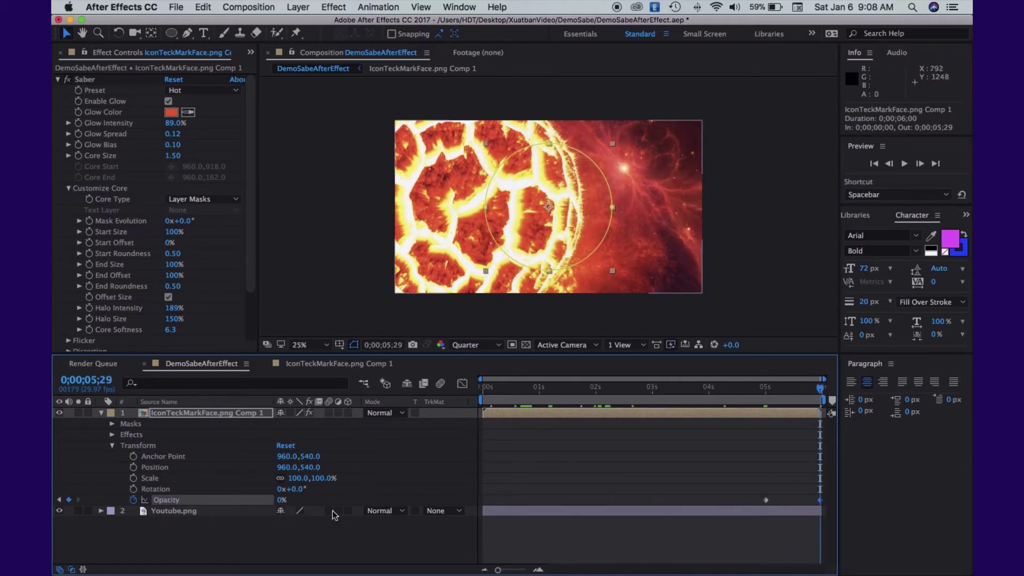
Move the current time to 0;00;03;00 and reveal the logo layer's Saber properties in the timeline, collapsing Transform and Customize Core
{"action": "left_click_drag", "start_coordinate": [821, 397], "coordinate": [652, 403]}
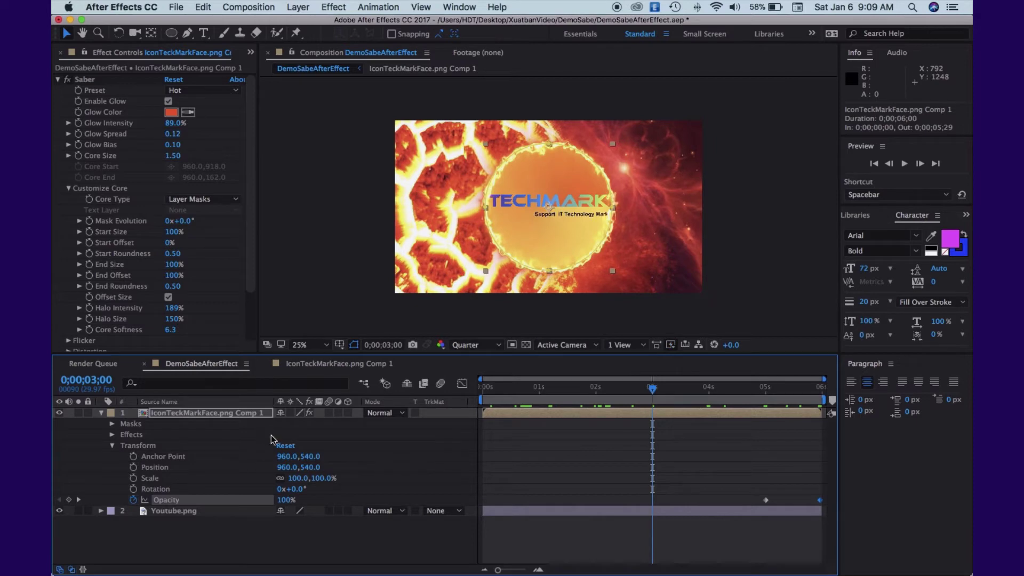
{"action": "left_click", "coordinate": [112, 445]}
{"action": "left_click", "coordinate": [112, 435]}
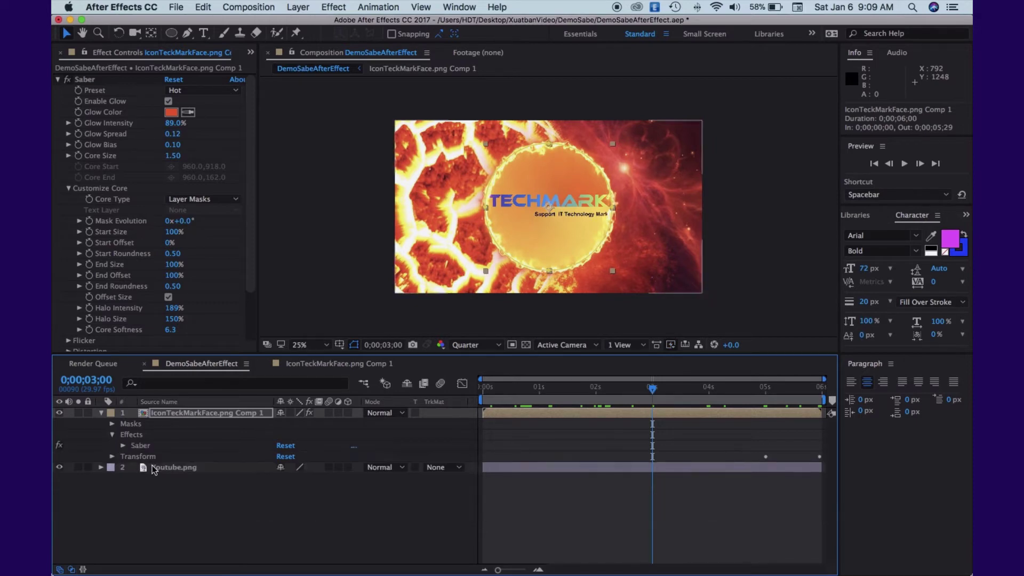
{"action": "left_click", "coordinate": [123, 445]}
{"action": "scroll", "coordinate": [146, 457], "scroll_direction": "down", "scroll_amount": 2}
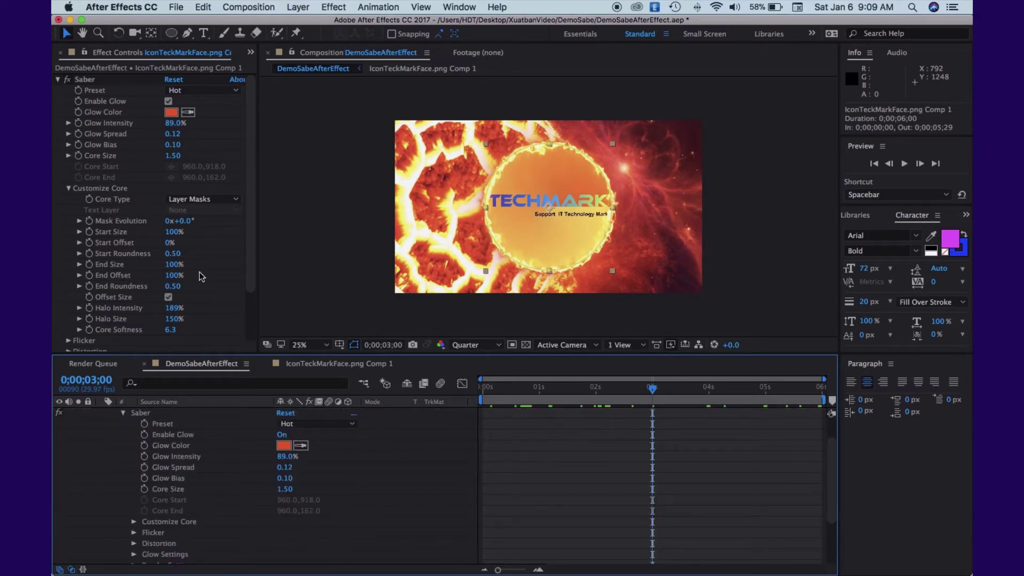
{"action": "left_click_drag", "start_coordinate": [249, 180], "coordinate": [250, 158]}
{"action": "left_click", "coordinate": [69, 189]}
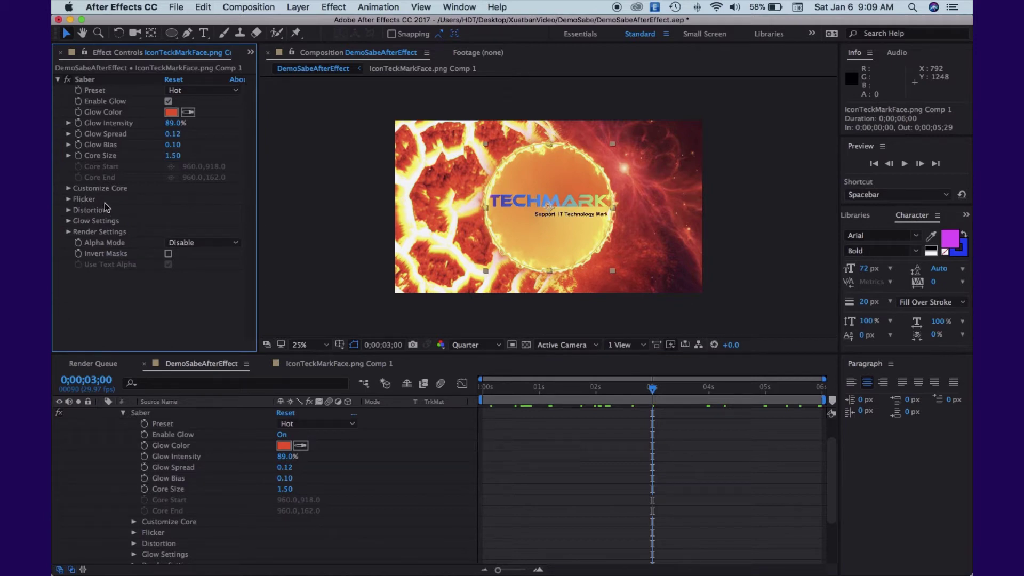
Keyframe Saber's Glow Intensity at 89% at 0;00;03;00 and 0% at 0;00;04;00
{"action": "left_click_drag", "start_coordinate": [173, 123], "coordinate": [110, 129]}
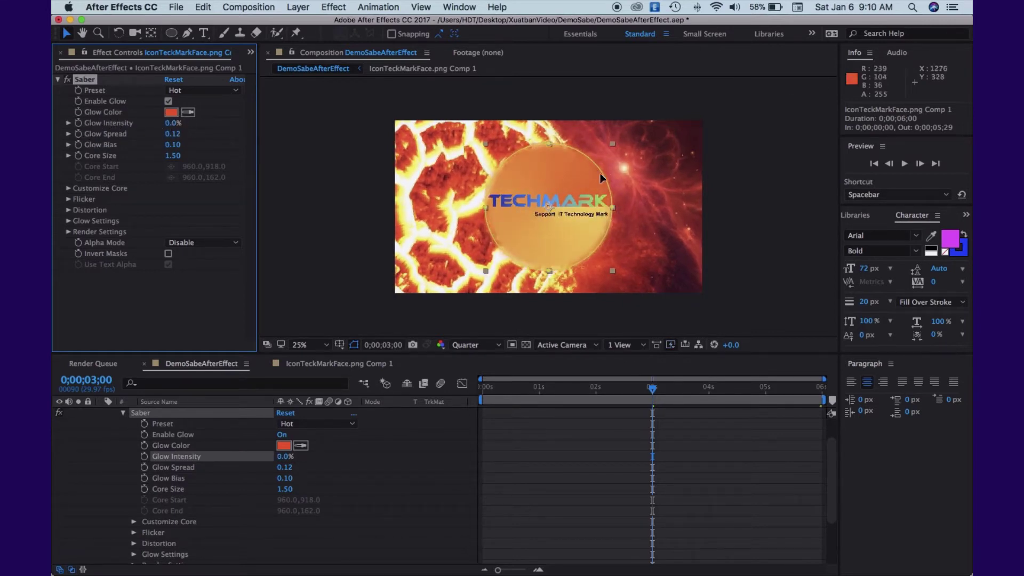
{"action": "left_click_drag", "start_coordinate": [171, 128], "coordinate": [182, 138]}
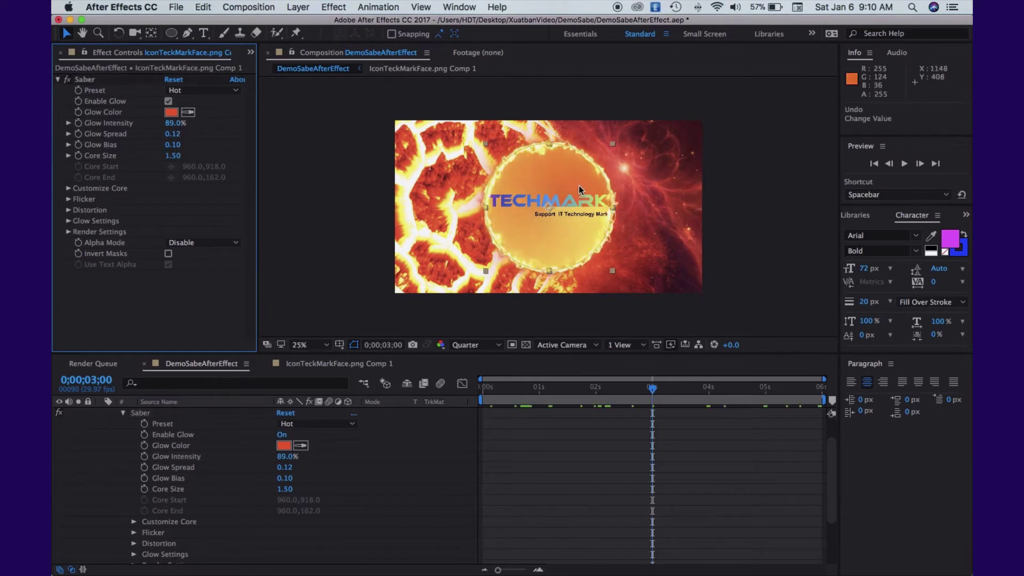
{"action": "left_click", "coordinate": [78, 124]}
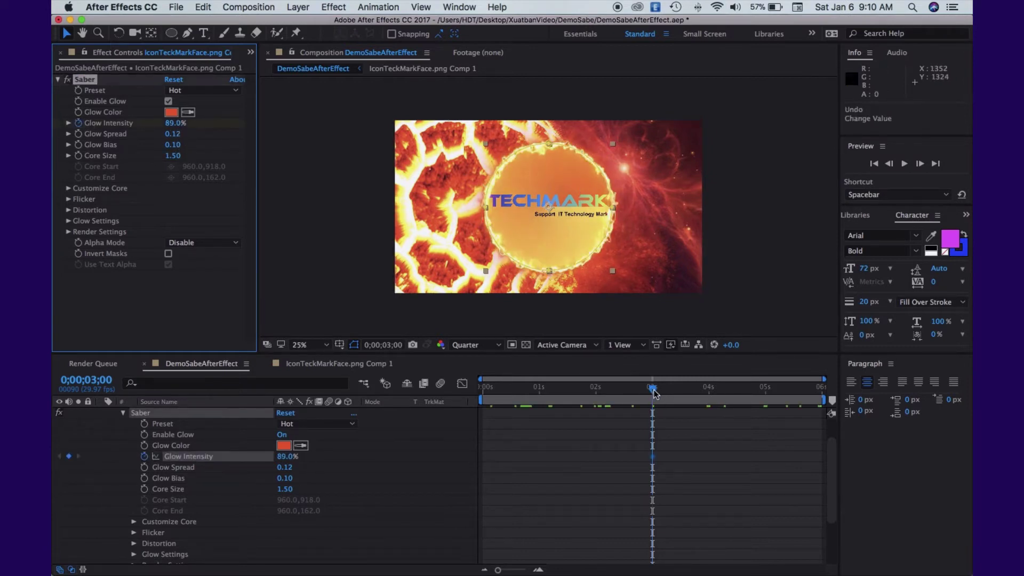
{"action": "left_click_drag", "start_coordinate": [655, 393], "coordinate": [712, 400]}
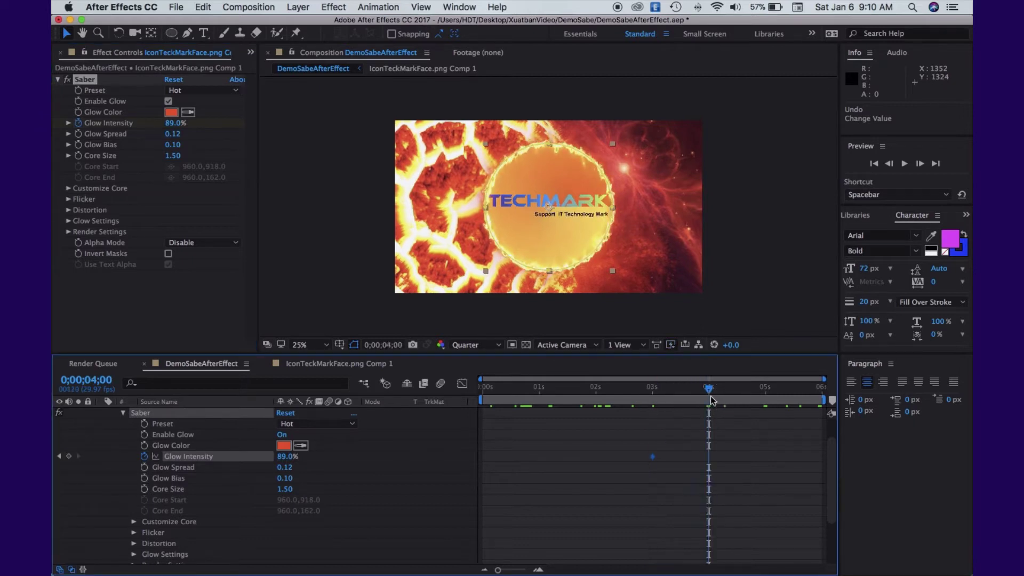
{"action": "left_click_drag", "start_coordinate": [172, 132], "coordinate": [92, 130]}
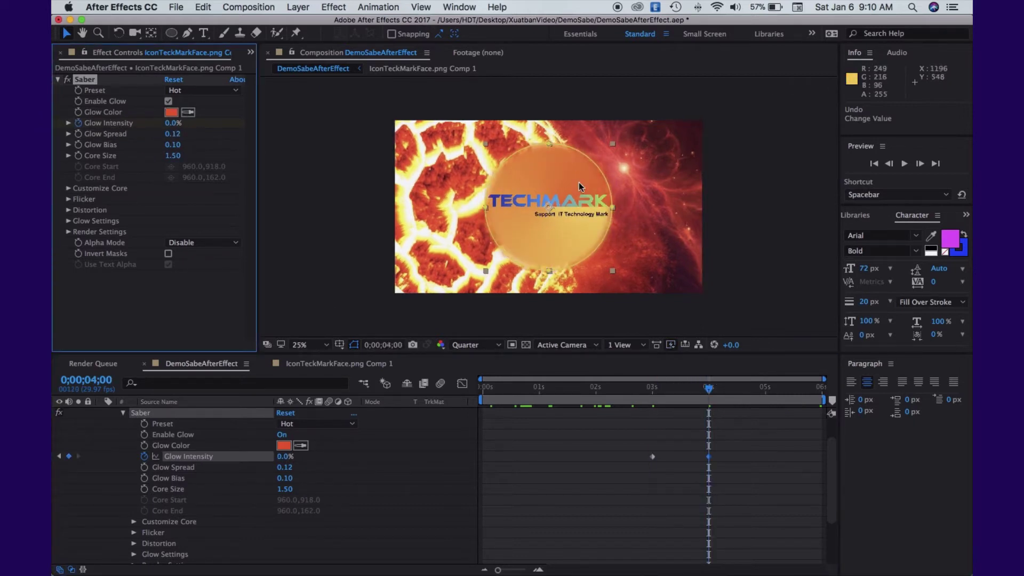
Add a 100% Glow Intensity keyframe for the Saber effect at 0;00;02;00
{"action": "left_click_drag", "start_coordinate": [709, 393], "coordinate": [595, 398]}
{"action": "left_click", "coordinate": [597, 389]}
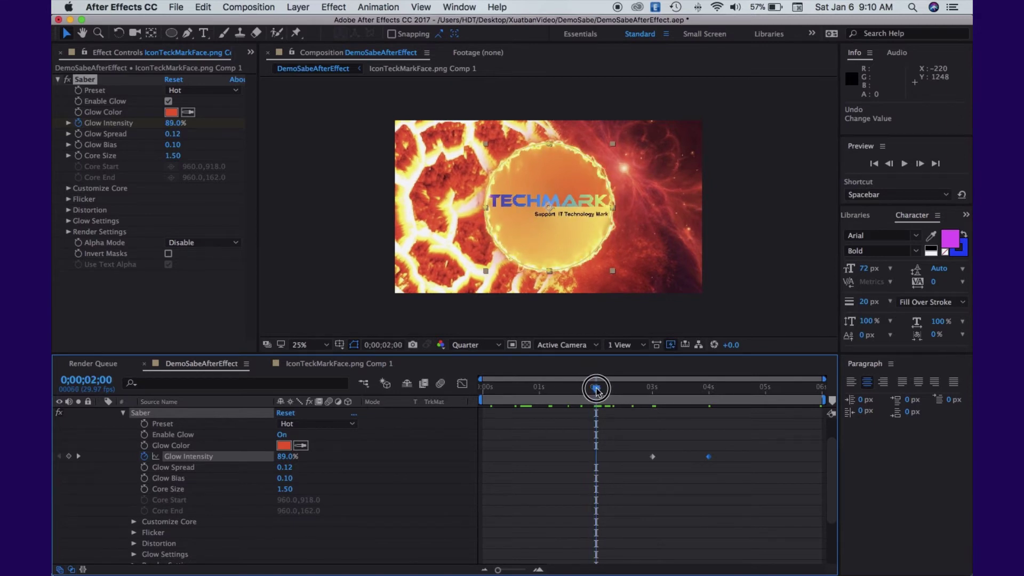
{"action": "left_click", "coordinate": [176, 123]}
{"action": "type", "text": "100"}
{"action": "key", "text": "Return"}
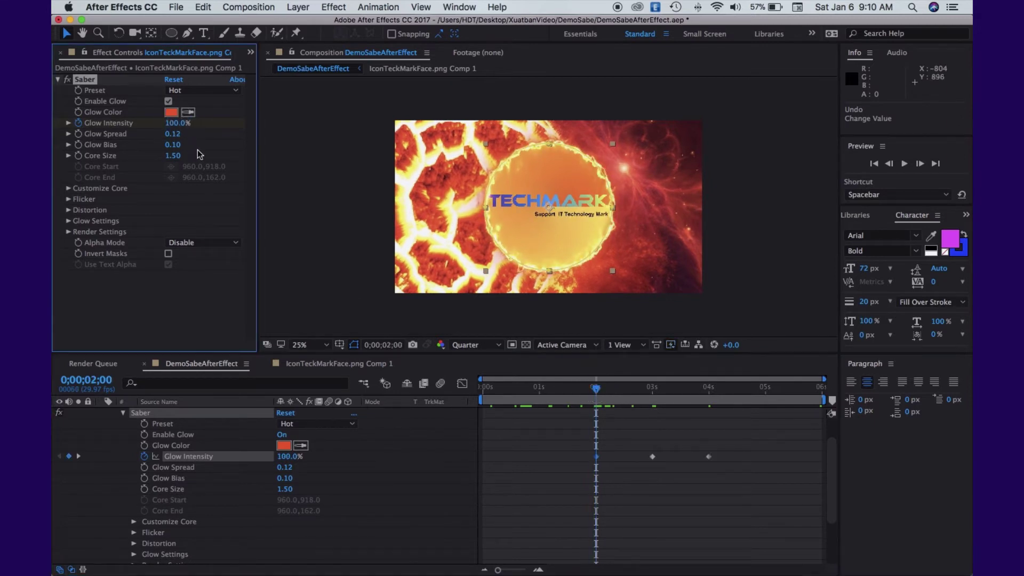
Add an 89% Glow Intensity keyframe at 0;00;01;00 and preview the glow animation from 0;00;02;00
{"action": "left_click_drag", "start_coordinate": [596, 391], "coordinate": [540, 400]}
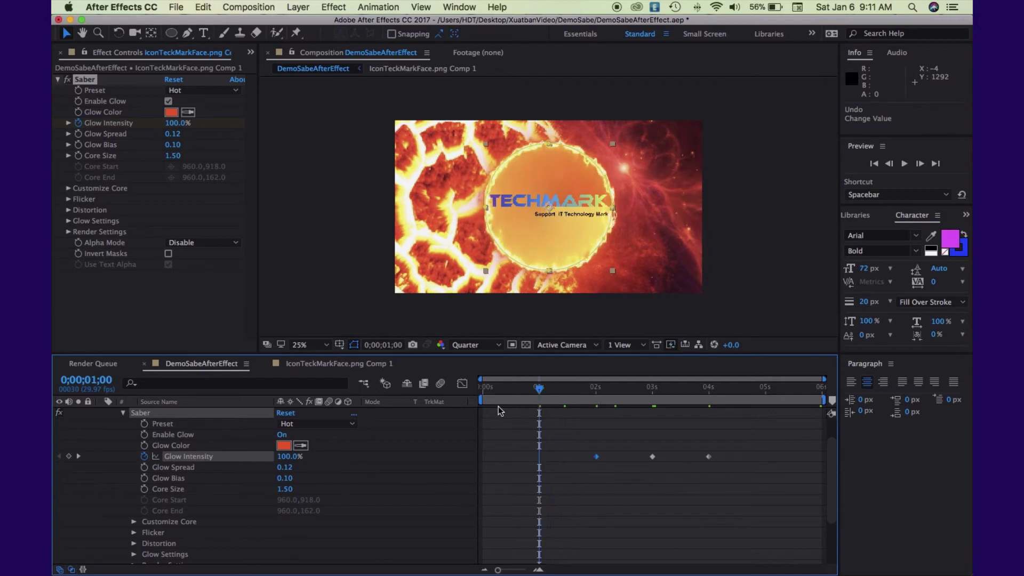
{"action": "left_click", "coordinate": [177, 123]}
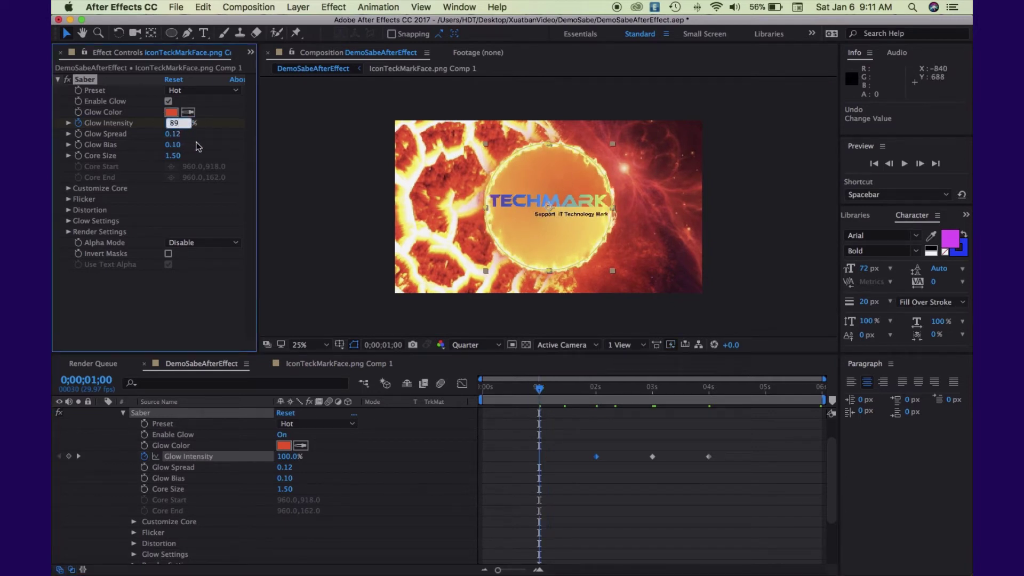
{"action": "key", "text": "Return"}
{"action": "left_click_drag", "start_coordinate": [538, 388], "coordinate": [595, 395]}
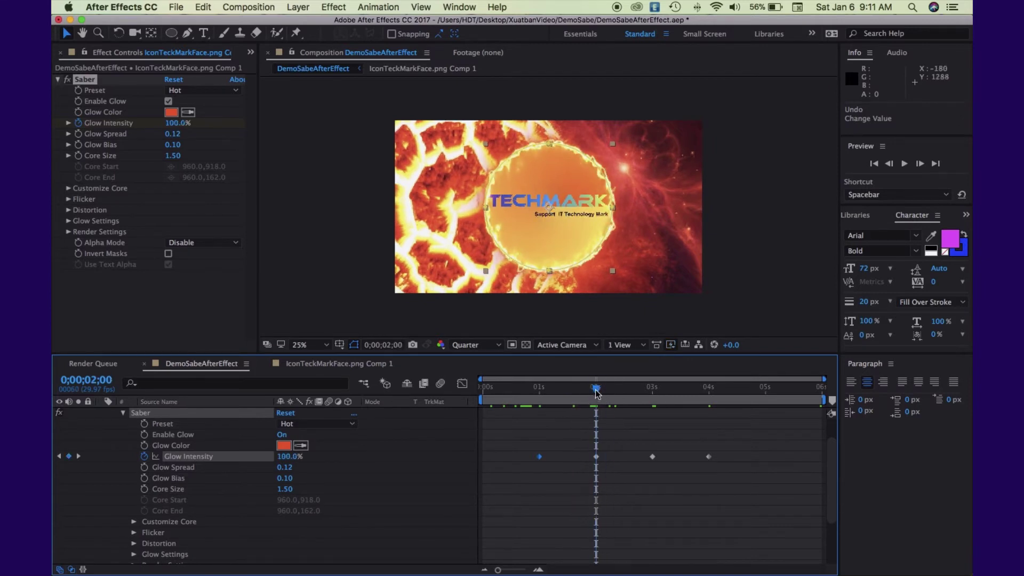
{"action": "key", "text": "space"}
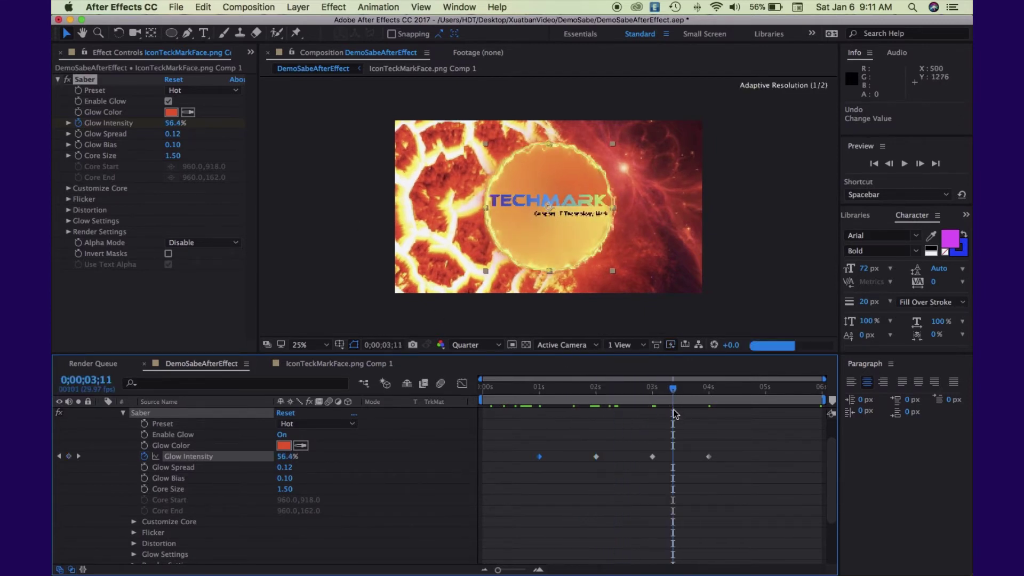
{"action": "left_click_drag", "start_coordinate": [693, 394], "coordinate": [596, 394]}
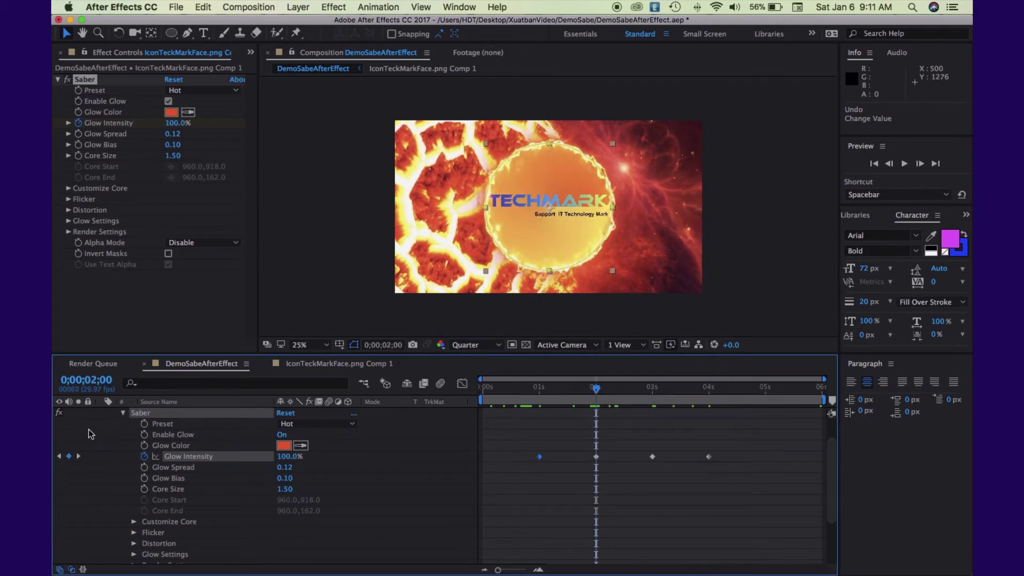
{"action": "mouse_move", "coordinate": [597, 393]}
{"action": "left_mouse_down"}
{"action": "mouse_move", "coordinate": [482, 396]}
{"action": "mouse_move", "coordinate": [616, 400]}
{"action": "left_mouse_up"}
Keyframe the Youtube.png layer's Opacity from 100% at 0;00;01;00 to 1% at 0;00;02;00 and preview the fade
{"action": "left_click_drag", "start_coordinate": [687, 406], "coordinate": [541, 401]}
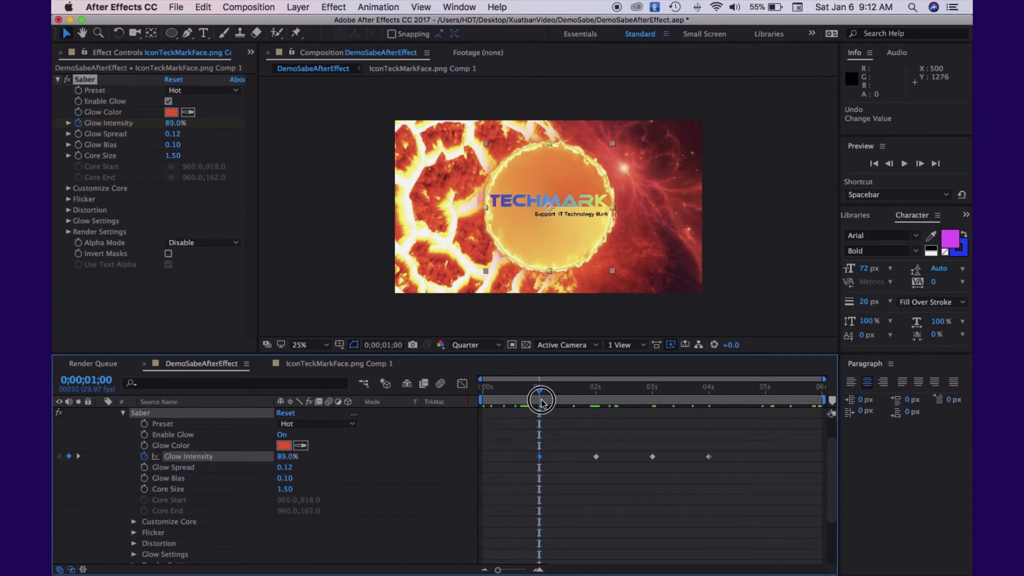
{"action": "scroll", "coordinate": [123, 435], "scroll_direction": "up", "scroll_amount": 3}
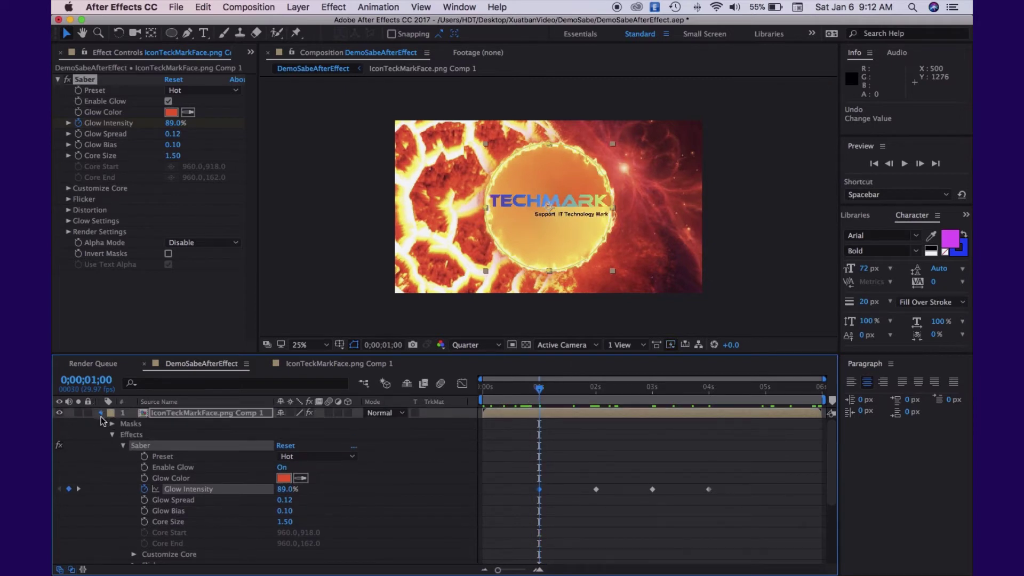
{"action": "left_click", "coordinate": [101, 413]}
{"action": "left_click", "coordinate": [180, 430]}
{"action": "left_click", "coordinate": [173, 425]}
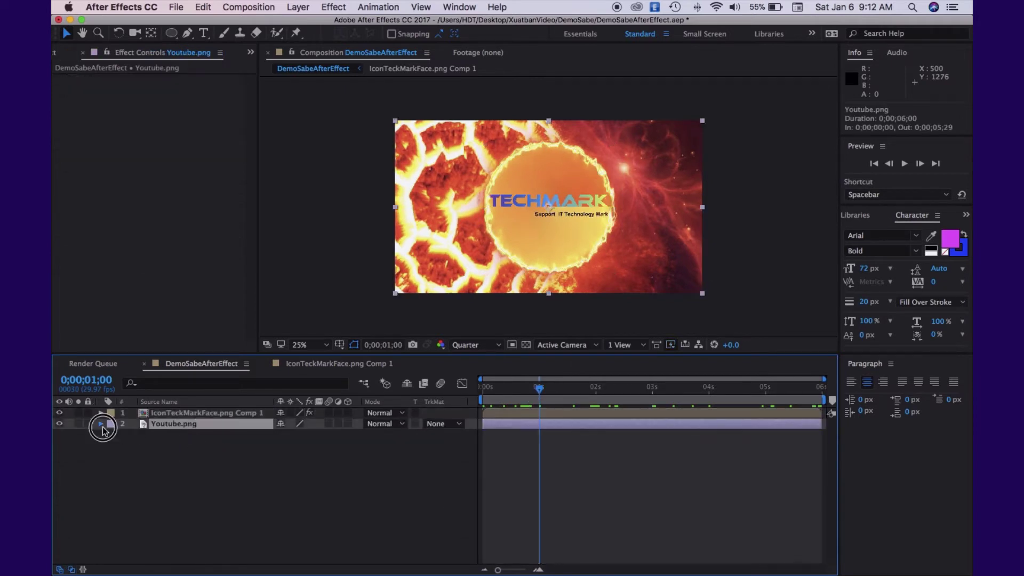
{"action": "left_click", "coordinate": [112, 435]}
{"action": "left_click", "coordinate": [133, 489]}
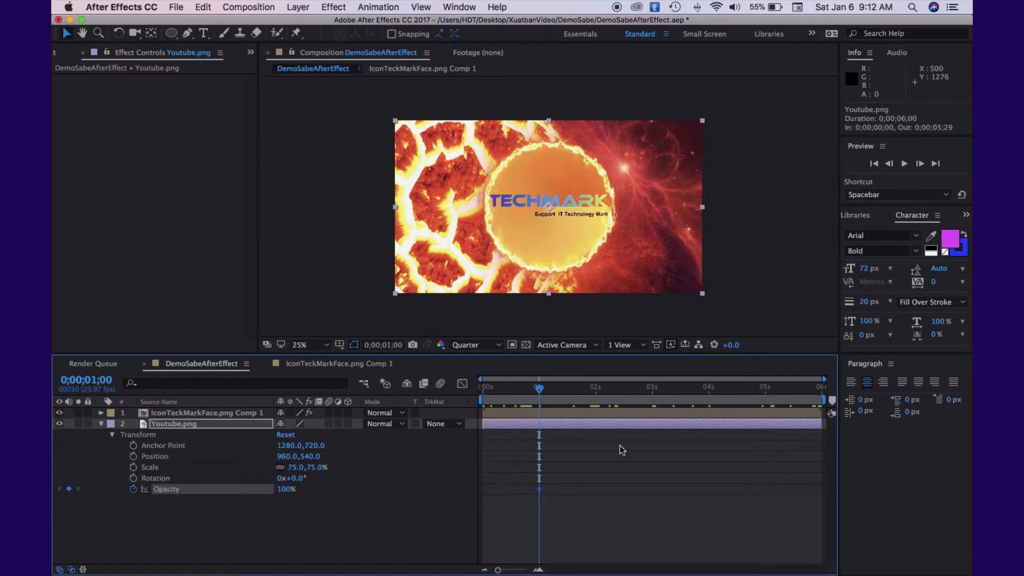
{"action": "left_click_drag", "start_coordinate": [548, 397], "coordinate": [598, 401]}
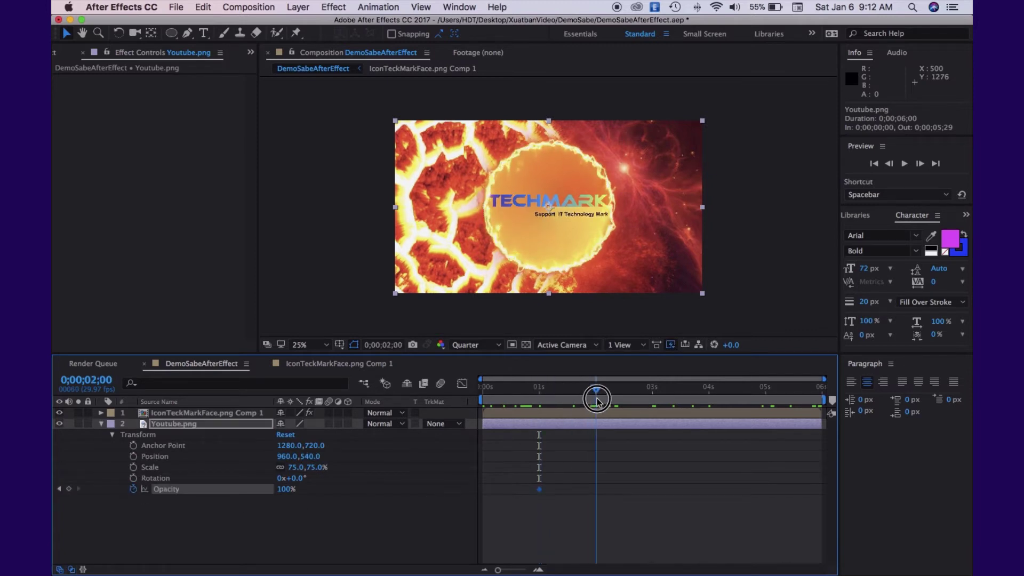
{"action": "left_click_drag", "start_coordinate": [292, 495], "coordinate": [130, 501]}
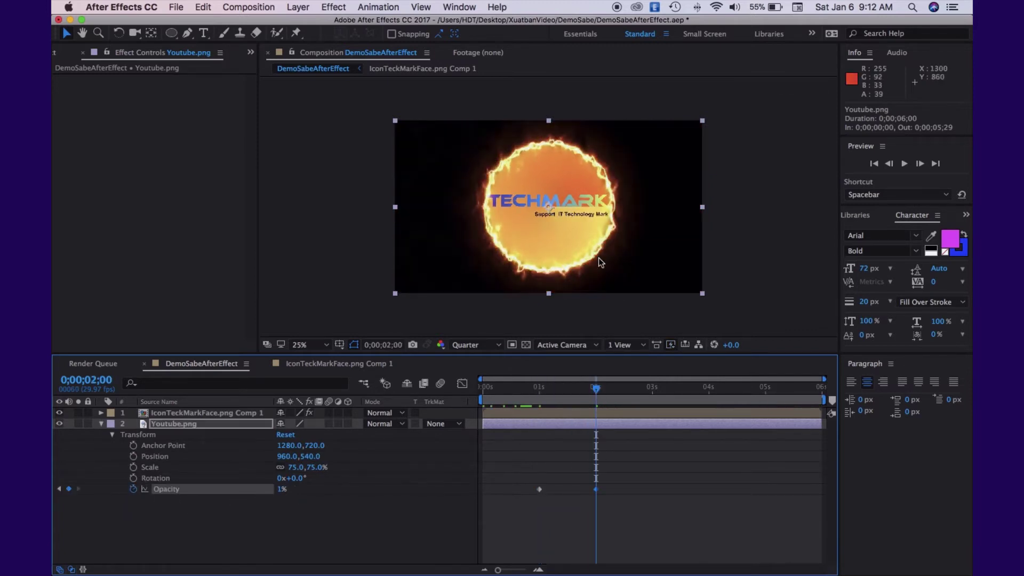
{"action": "left_click_drag", "start_coordinate": [604, 393], "coordinate": [533, 458]}
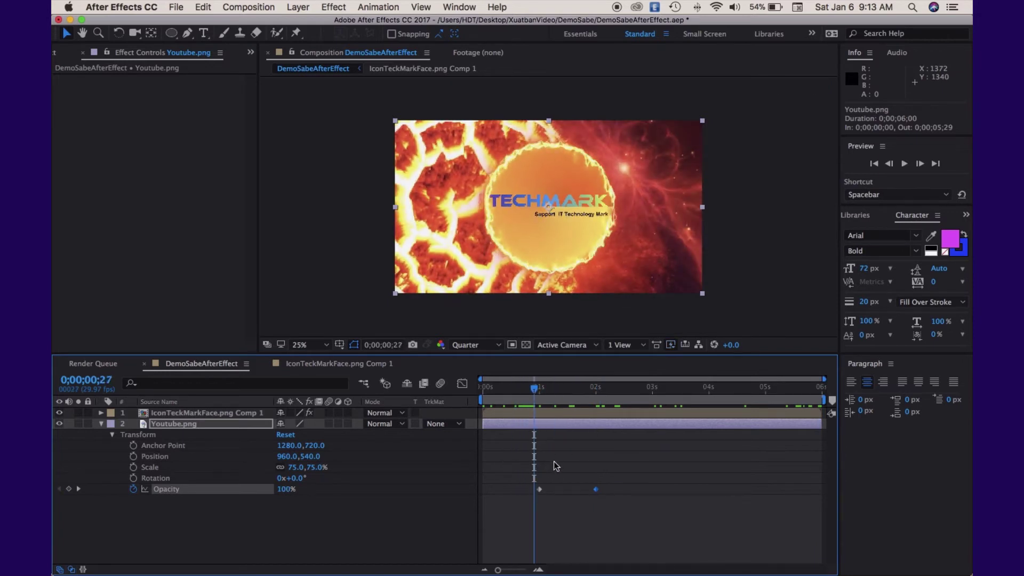
Collapse the Youtube.png layer's properties, turn on the transparency grid and scrub through the background fade
{"action": "left_click", "coordinate": [101, 424]}
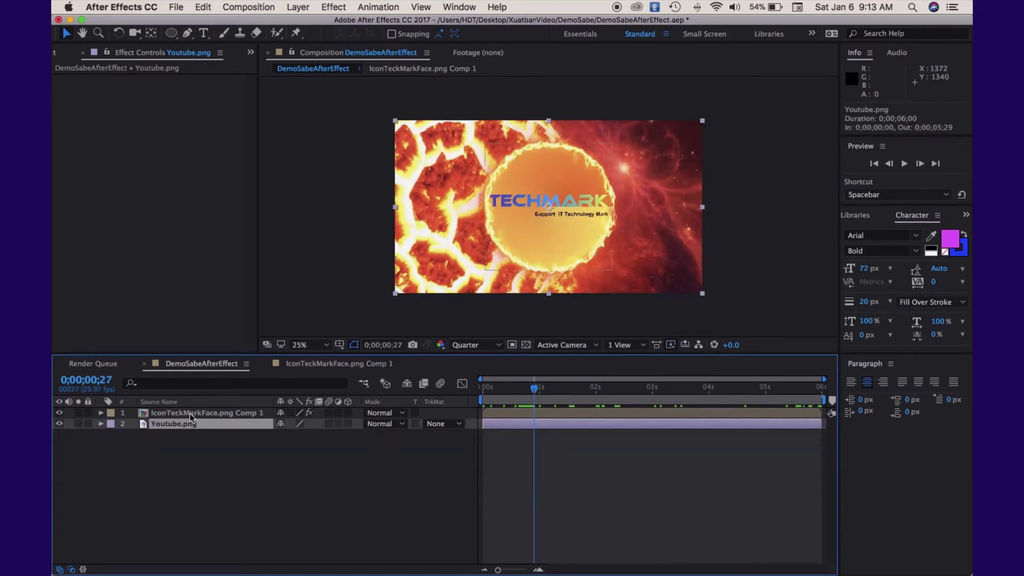
{"action": "left_click_drag", "start_coordinate": [537, 390], "coordinate": [632, 404]}
{"action": "left_click", "coordinate": [525, 345]}
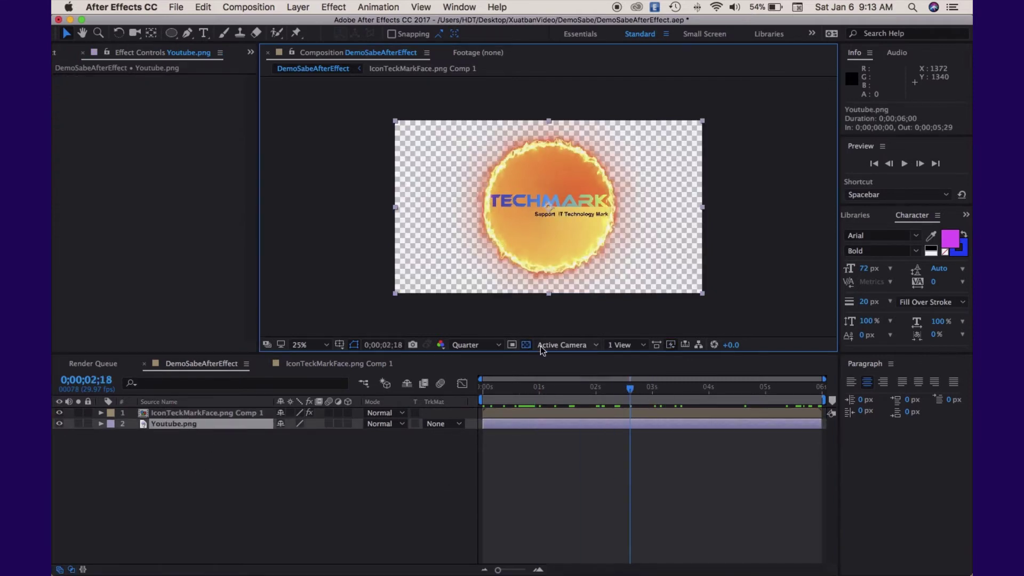
{"action": "left_click_drag", "start_coordinate": [630, 389], "coordinate": [557, 388]}
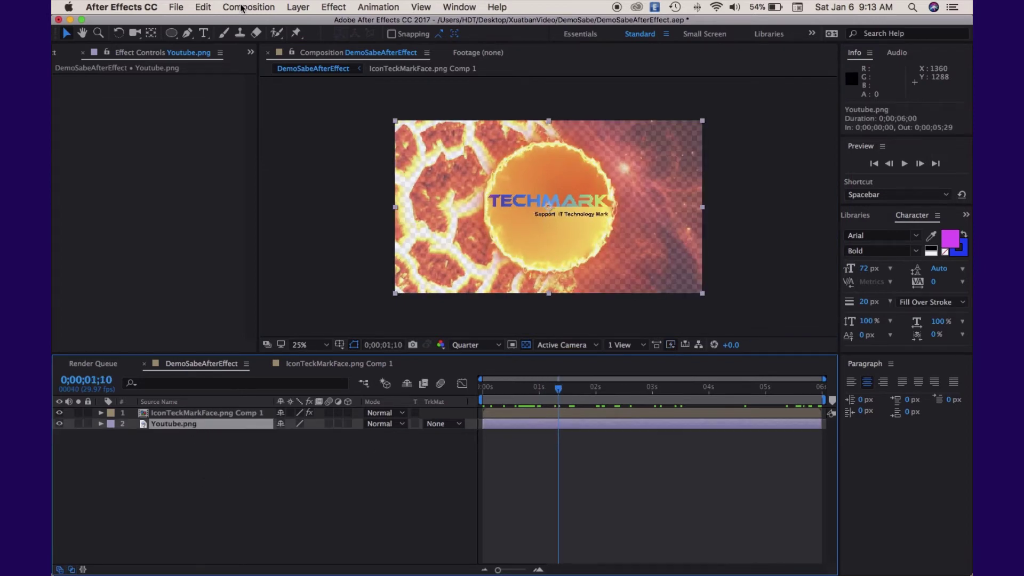
Add a 1920 x 1080 px black solid layer and place it beneath the Youtube.png layer
{"action": "left_click", "coordinate": [298, 7]}
{"action": "mouse_move", "coordinate": [441, 24]}
{"action": "left_click", "coordinate": [470, 35]}
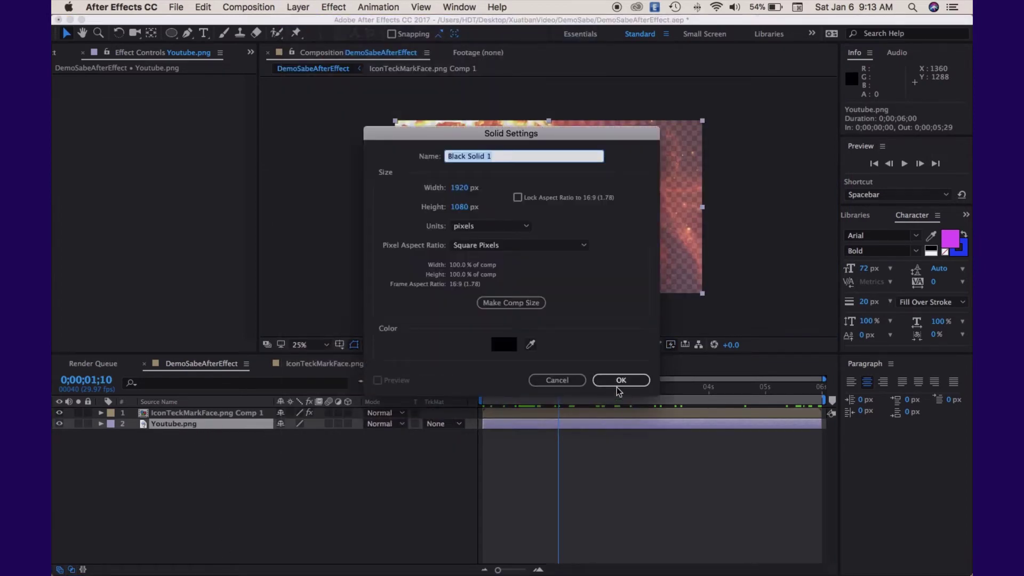
{"action": "left_click", "coordinate": [619, 380]}
{"action": "left_click_drag", "start_coordinate": [176, 424], "coordinate": [163, 440]}
{"action": "left_click", "coordinate": [173, 434]}
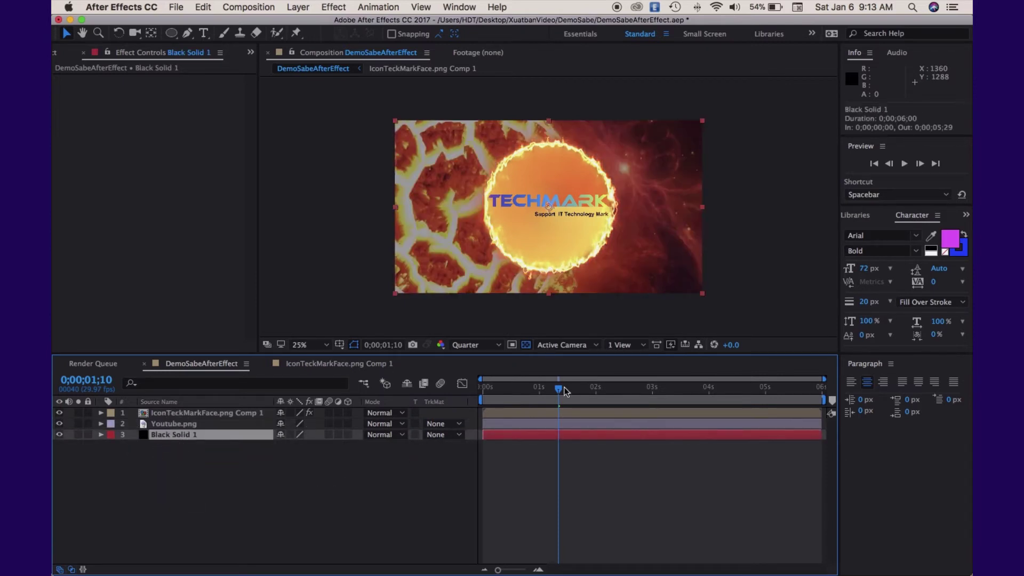
Add a Color Overlay layer style to Black Solid 1 and set its color to bright green
{"action": "left_click_drag", "start_coordinate": [565, 391], "coordinate": [441, 397]}
{"action": "right_click", "coordinate": [204, 440]}
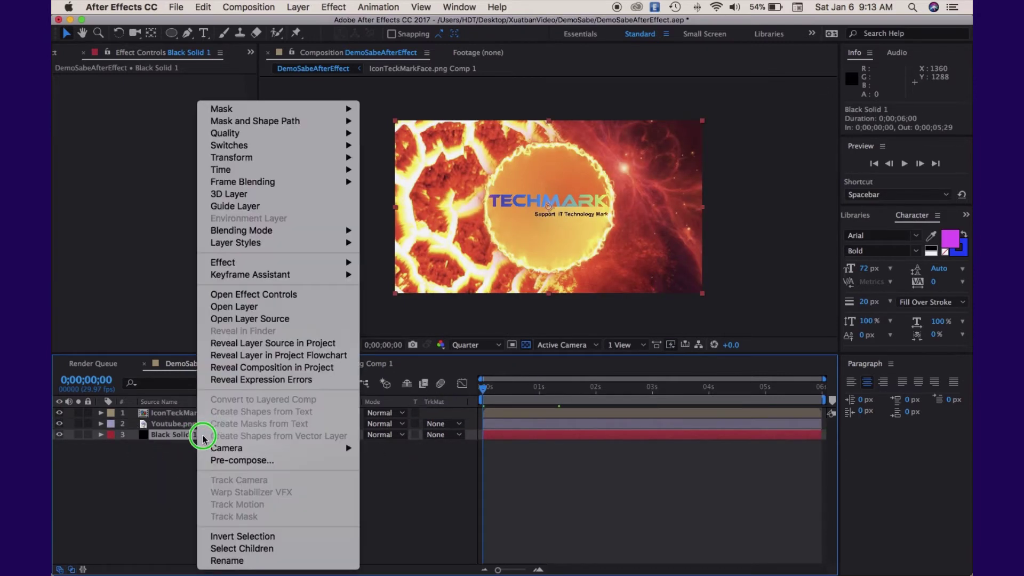
{"action": "mouse_move", "coordinate": [304, 242]}
{"action": "left_click", "coordinate": [421, 357]}
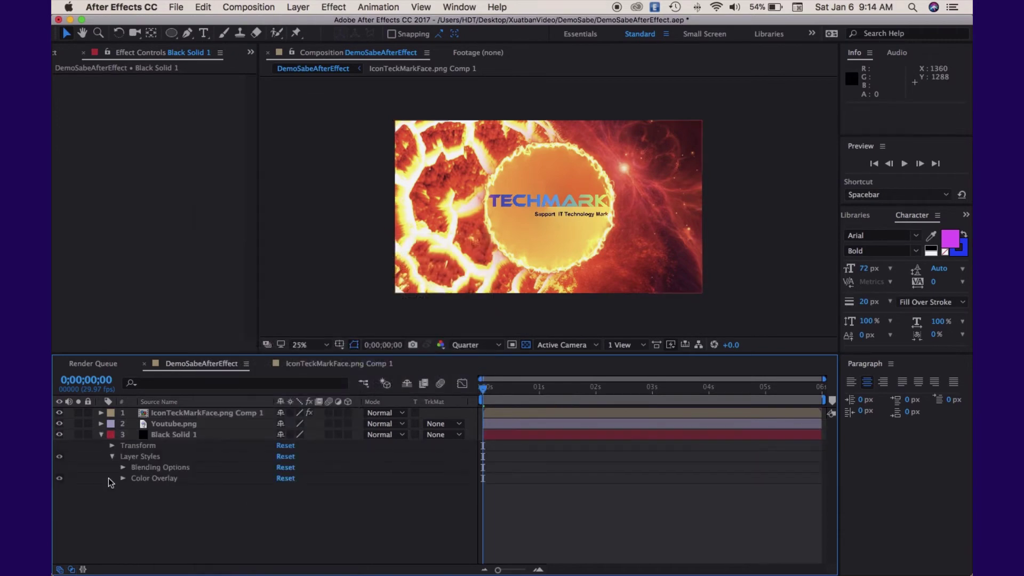
{"action": "left_click", "coordinate": [122, 477]}
{"action": "left_click", "coordinate": [283, 500]}
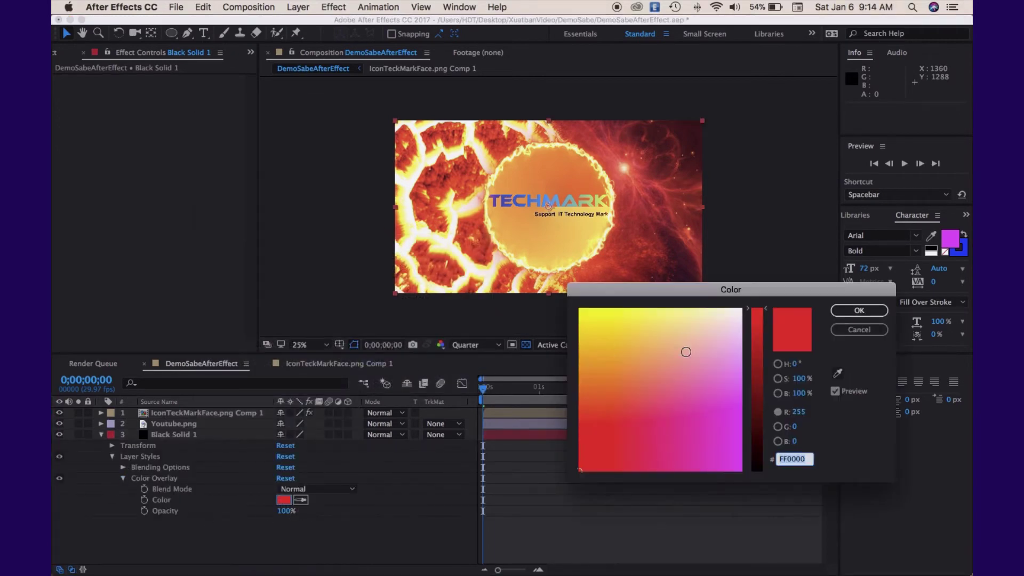
{"action": "left_click_drag", "start_coordinate": [760, 336], "coordinate": [773, 489]}
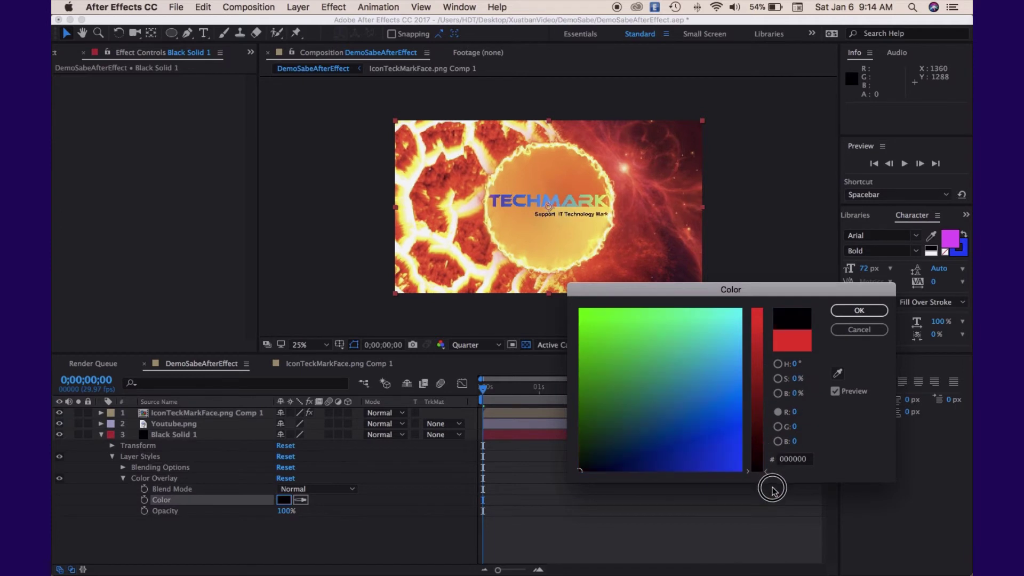
{"action": "left_click_drag", "start_coordinate": [638, 422], "coordinate": [498, 223]}
{"action": "left_click", "coordinate": [864, 312]}
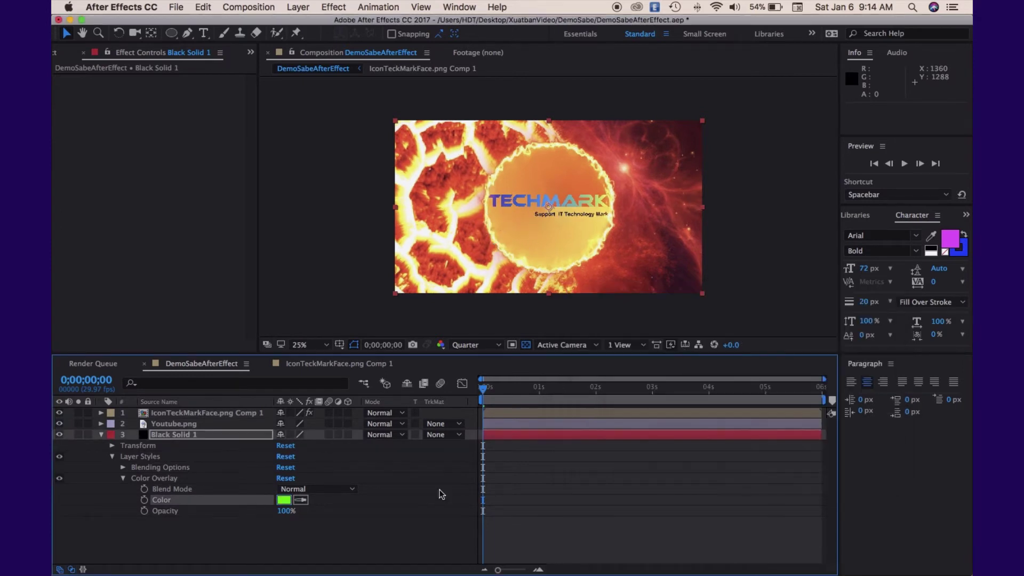
Scrub through the composition to check the green background and collapse the Black Solid 1 layer's properties
{"action": "left_click_drag", "start_coordinate": [483, 395], "coordinate": [453, 395]}
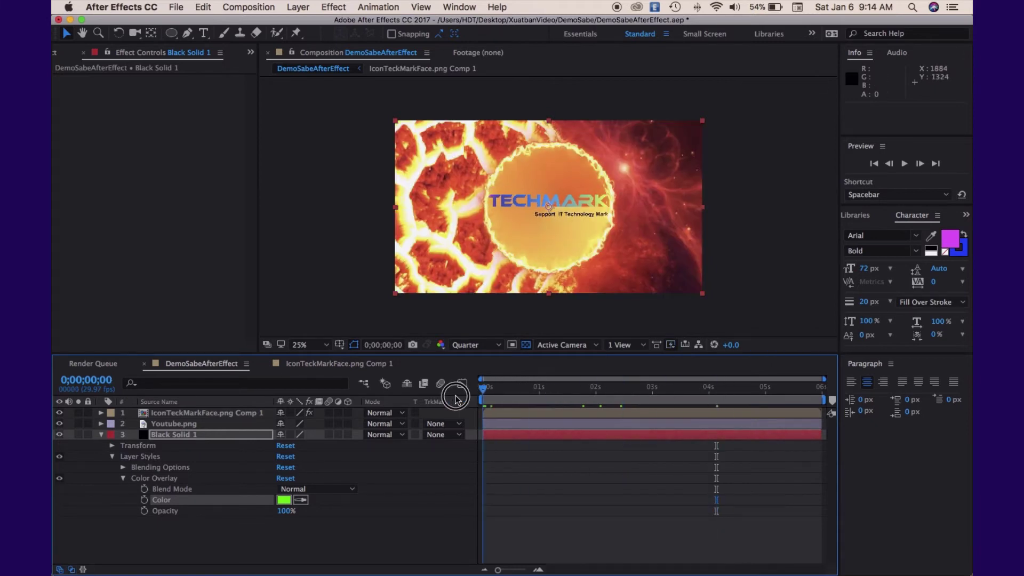
{"action": "left_click", "coordinate": [266, 534]}
{"action": "left_click", "coordinate": [202, 437]}
{"action": "left_click", "coordinate": [234, 540]}
{"action": "left_click", "coordinate": [238, 546]}
{"action": "left_click", "coordinate": [101, 435]}
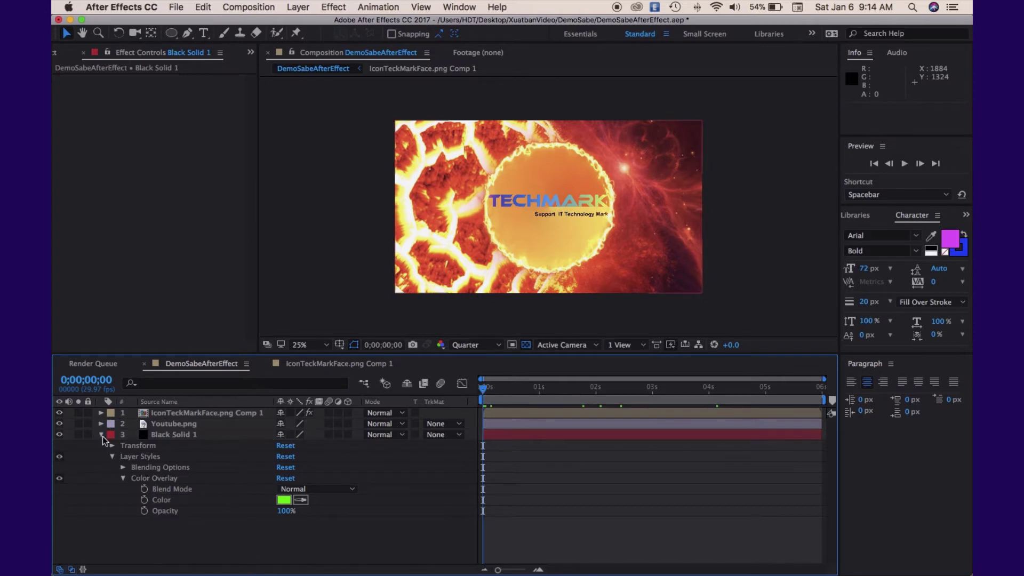
Move the DemoSabeAfterEffect and IconTeckMarkFace.png Comp 1 compositions into the Coms project folder and expand it
{"action": "left_click", "coordinate": [58, 54]}
{"action": "left_click", "coordinate": [138, 320]}
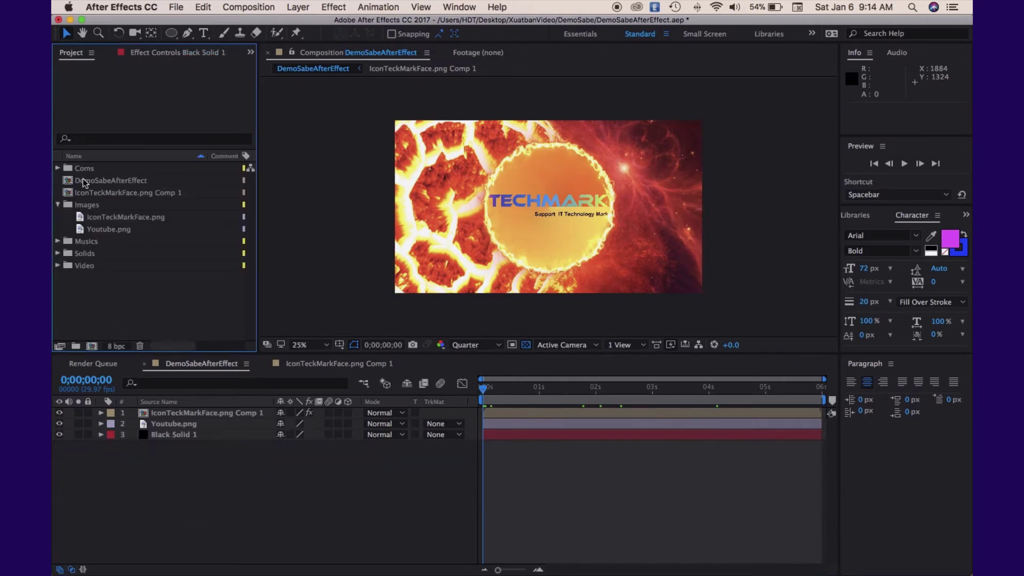
{"action": "left_click", "coordinate": [92, 184]}
{"action": "left_click", "coordinate": [98, 192], "text": "shift"}
{"action": "left_click_drag", "start_coordinate": [98, 183], "coordinate": [86, 169]}
{"action": "left_click", "coordinate": [122, 292]}
{"action": "left_click", "coordinate": [101, 169]}
{"action": "left_click", "coordinate": [57, 168]}
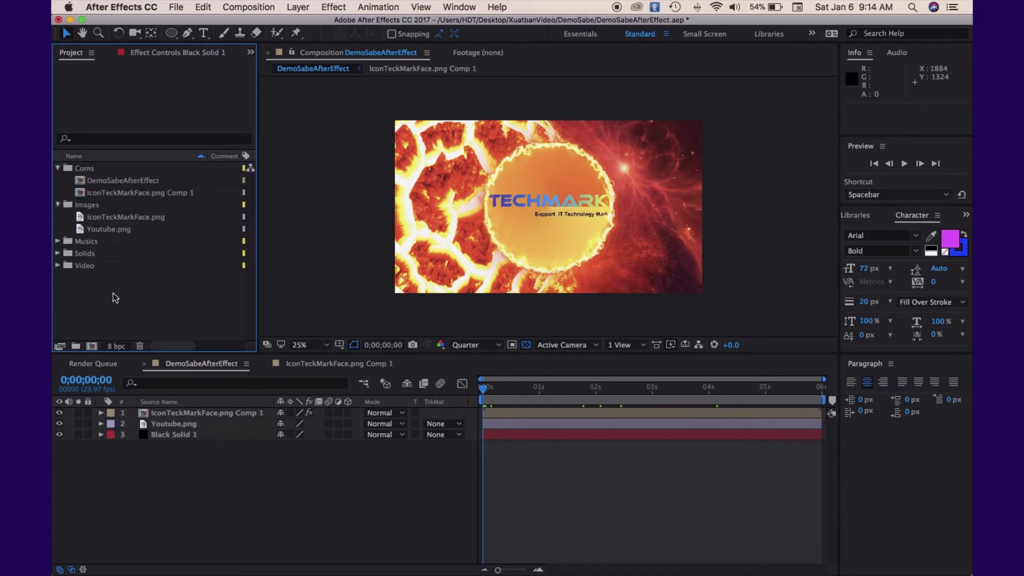
Create an HDTV 1080 29.97 composition named Test with a 0;00;20;00 duration and move it into the Coms folder
{"action": "right_click", "coordinate": [125, 297]}
{"action": "left_click", "coordinate": [165, 305]}
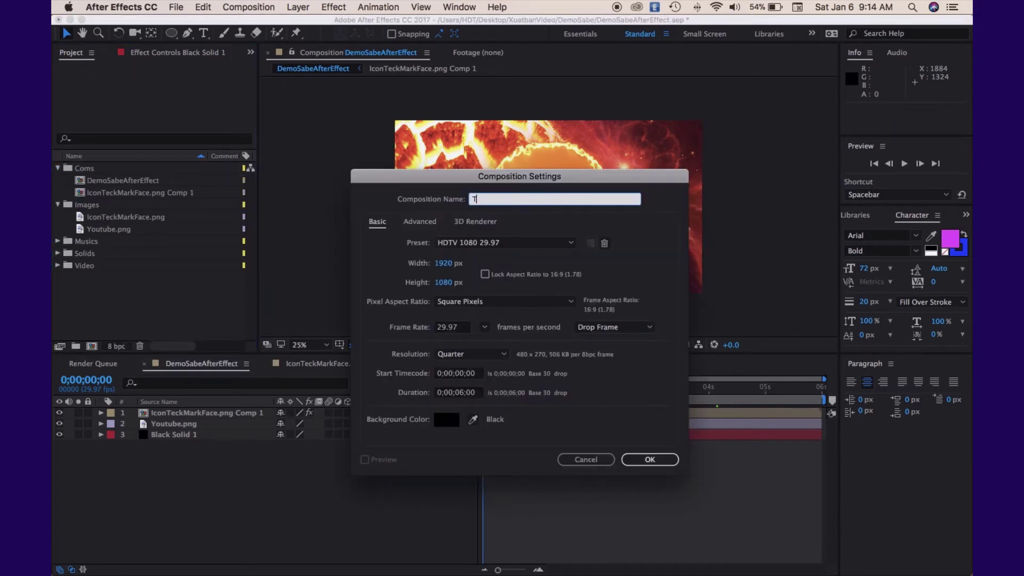
{"action": "left_click", "coordinate": [673, 460]}
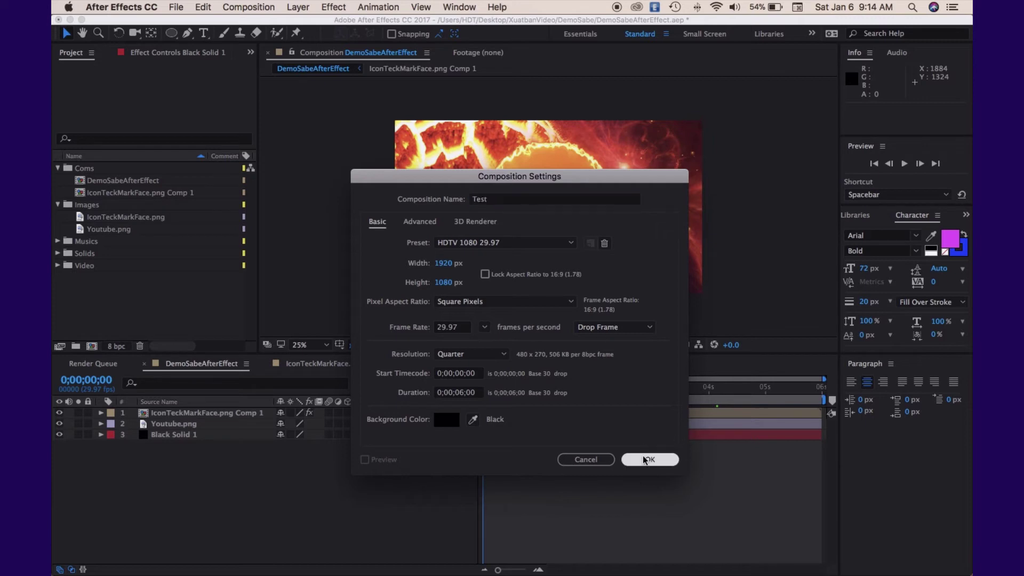
{"action": "left_click", "coordinate": [465, 394]}
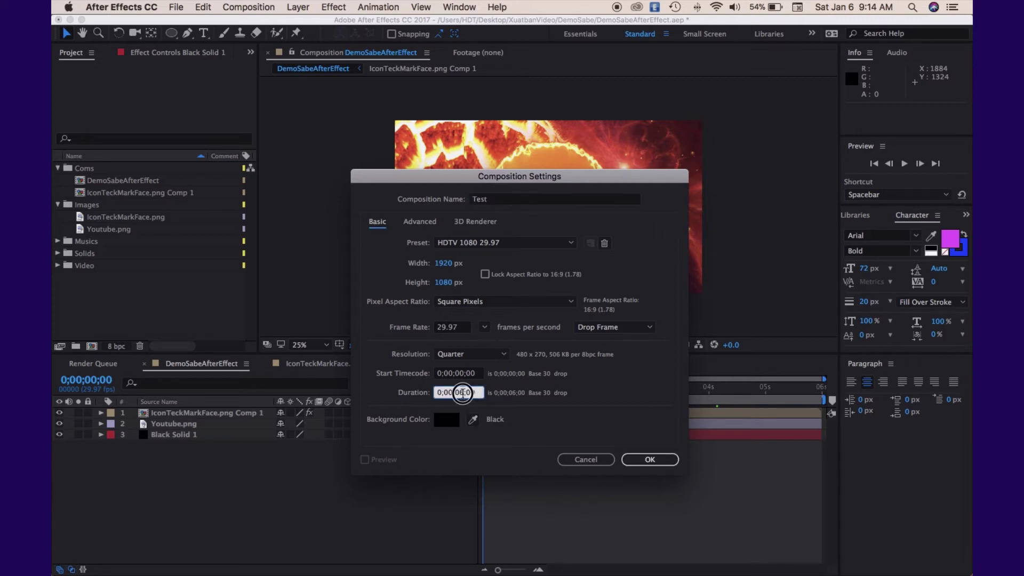
{"action": "type", "text": "20"}
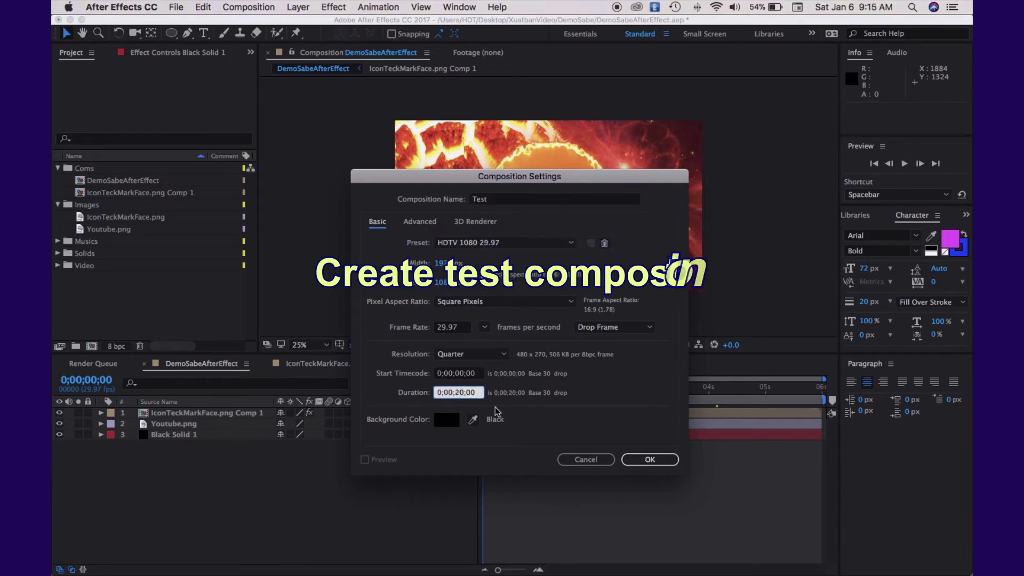
{"action": "left_click", "coordinate": [649, 459]}
{"action": "left_click_drag", "start_coordinate": [133, 265], "coordinate": [129, 175]}
{"action": "left_click", "coordinate": [249, 464]}
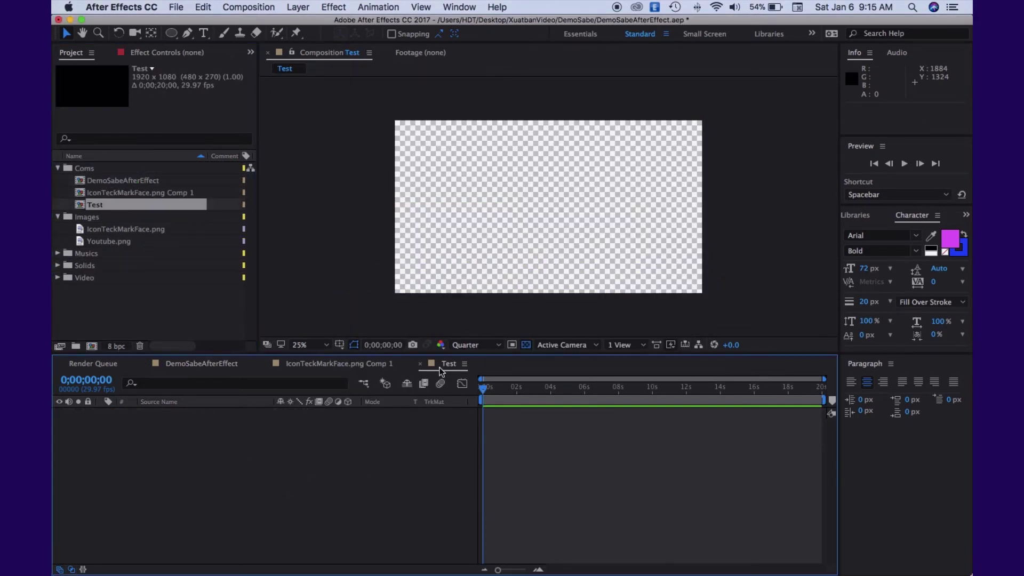
Reorder the open timelines so IconTeckMarkFace.png Comp 1 precedes DemoSabeAfterEffect, and return to the Test composition
{"action": "left_click", "coordinate": [328, 363]}
{"action": "left_click_drag", "start_coordinate": [330, 374], "coordinate": [202, 376]}
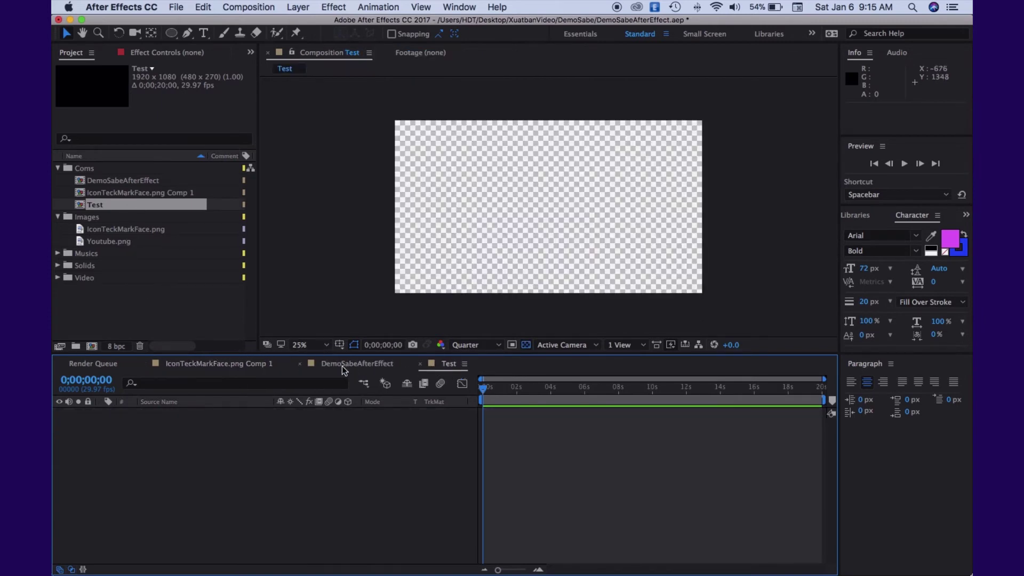
{"action": "left_click", "coordinate": [341, 365]}
{"action": "left_click", "coordinate": [448, 363]}
Add the DemoSabeAfterEffect composition to Test and place the TestDriver.mp4 video beneath it
{"action": "left_click", "coordinate": [113, 181]}
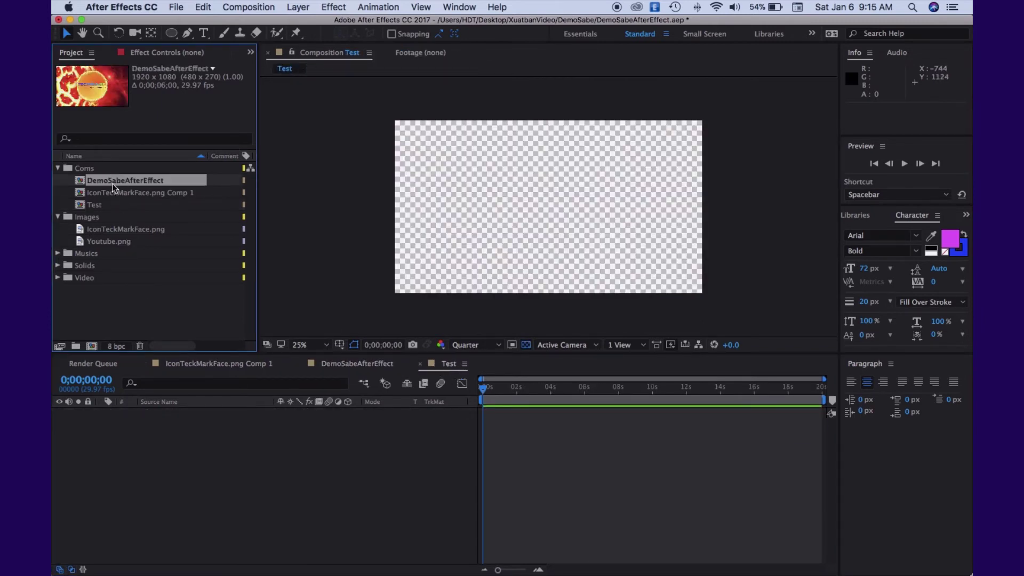
{"action": "left_click_drag", "start_coordinate": [120, 421], "coordinate": [123, 425]}
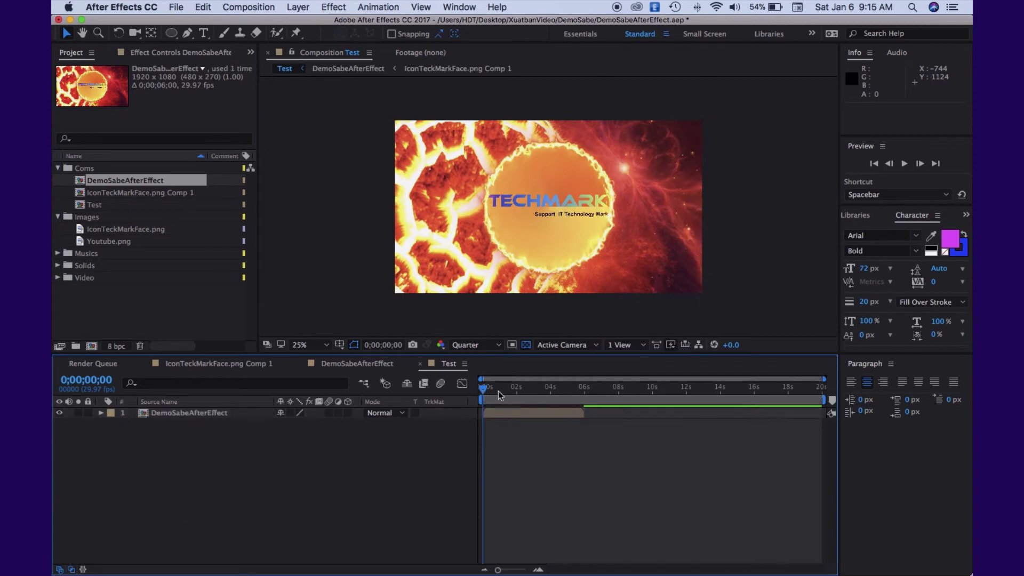
{"action": "left_click_drag", "start_coordinate": [499, 394], "coordinate": [462, 412]}
{"action": "left_click", "coordinate": [57, 278]}
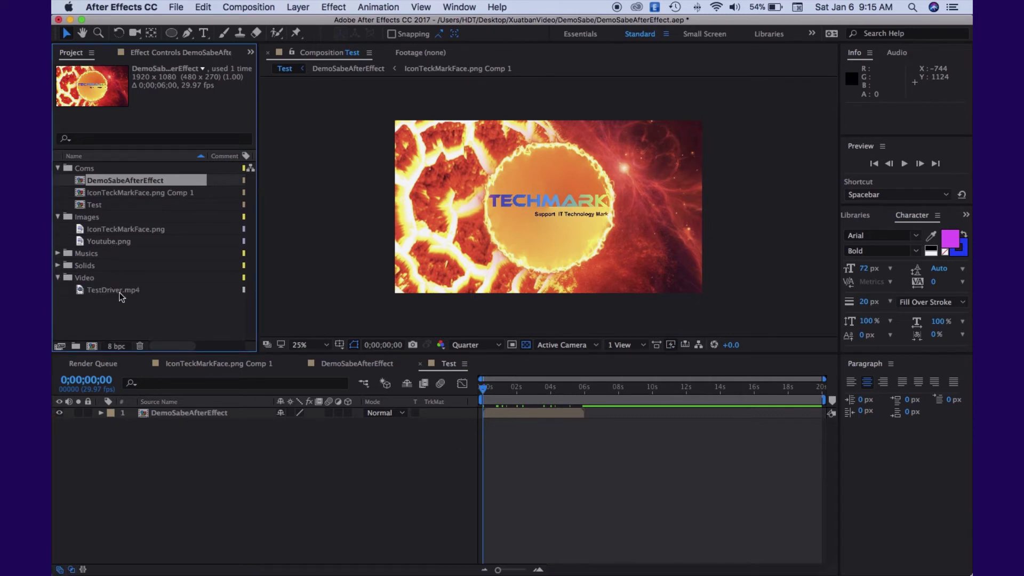
{"action": "left_click", "coordinate": [123, 295]}
{"action": "left_click_drag", "start_coordinate": [120, 409], "coordinate": [155, 457]}
{"action": "left_click", "coordinate": [155, 457]}
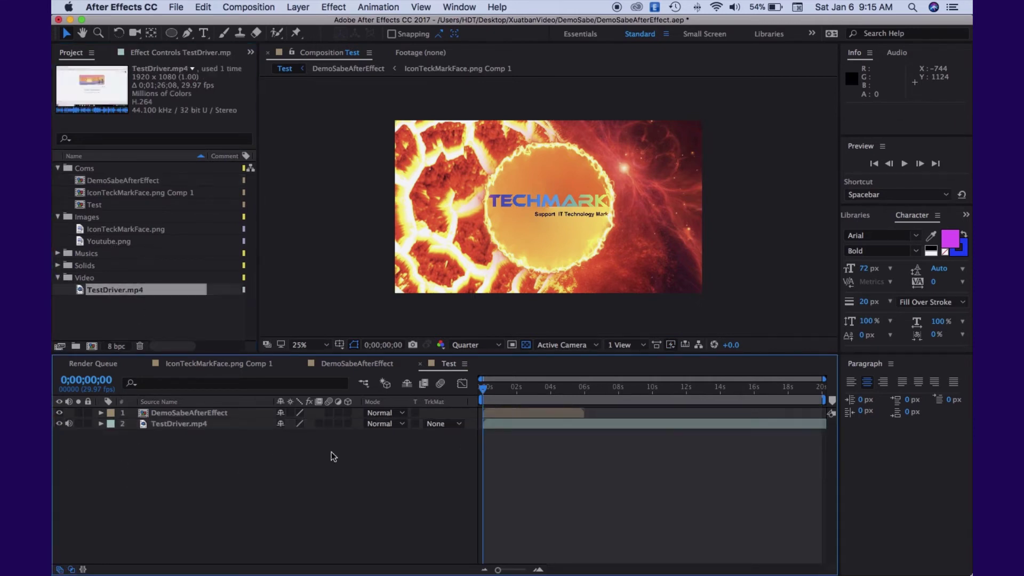
Set the TestDriver.mp4 layer's time stretch to 24% and move the playhead to 0;00;03;28, where the green background shows
{"action": "left_click", "coordinate": [83, 569]}
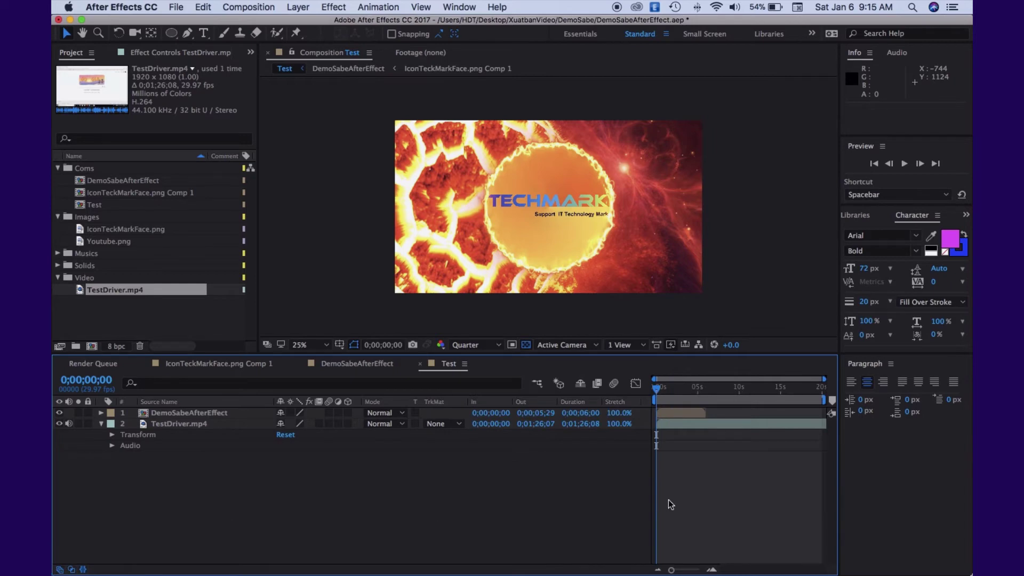
{"action": "left_click_drag", "start_coordinate": [597, 424], "coordinate": [577, 433]}
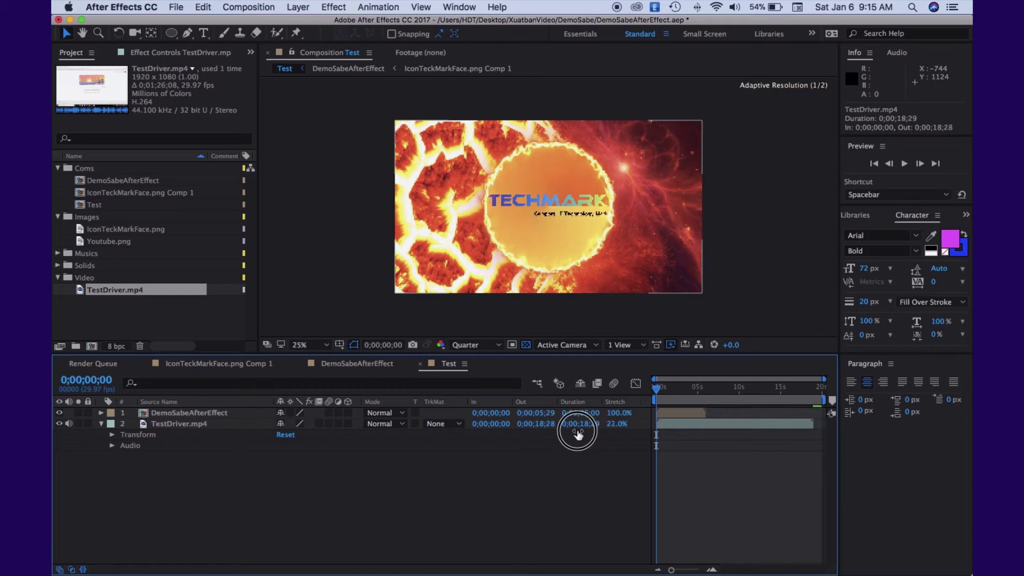
{"action": "left_click_drag", "start_coordinate": [657, 388], "coordinate": [833, 401]}
{"action": "left_click", "coordinate": [617, 424]}
{"action": "type", "text": "24"}
{"action": "key", "text": "Return"}
{"action": "left_click", "coordinate": [808, 394]}
{"action": "left_click_drag", "start_coordinate": [807, 394], "coordinate": [689, 409]}
{"action": "left_click", "coordinate": [101, 423]}
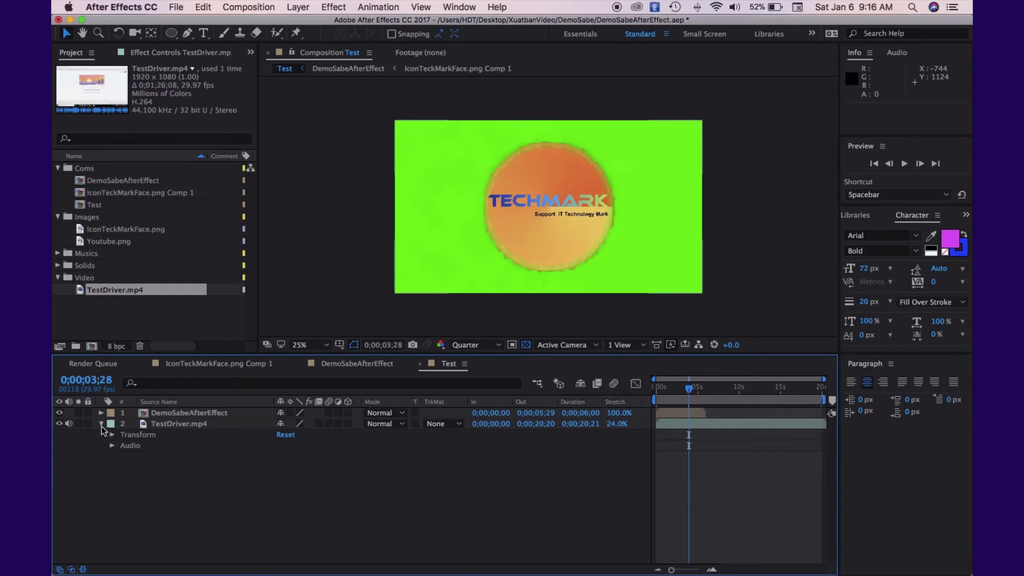
Apply the Keylight (1.2) keying effect to the DemoSabeAfterEffect layer in Test
{"action": "left_click", "coordinate": [181, 413]}
{"action": "left_click", "coordinate": [101, 413]}
{"action": "left_click", "coordinate": [213, 495]}
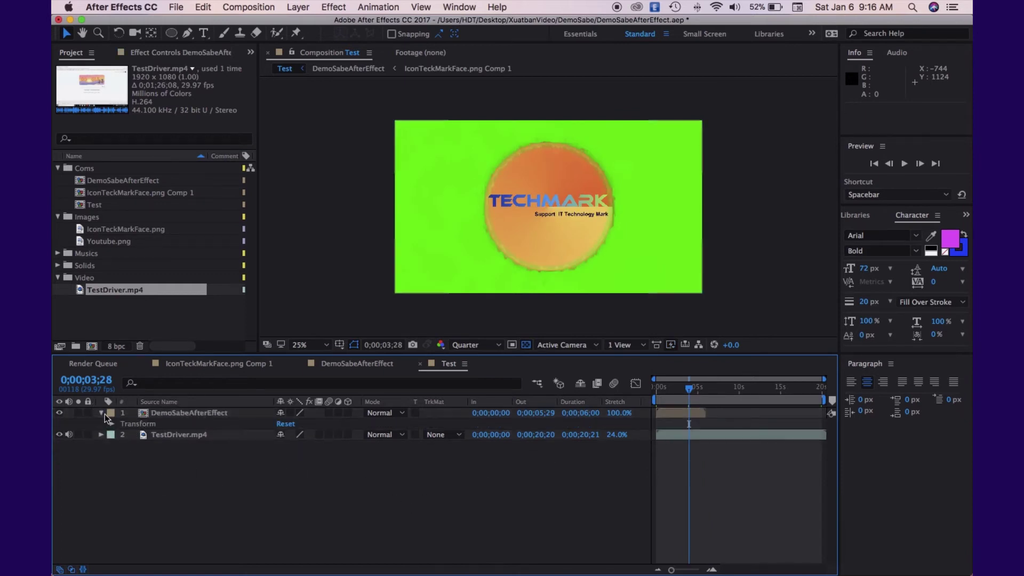
{"action": "left_click", "coordinate": [101, 413]}
{"action": "left_click", "coordinate": [156, 413]}
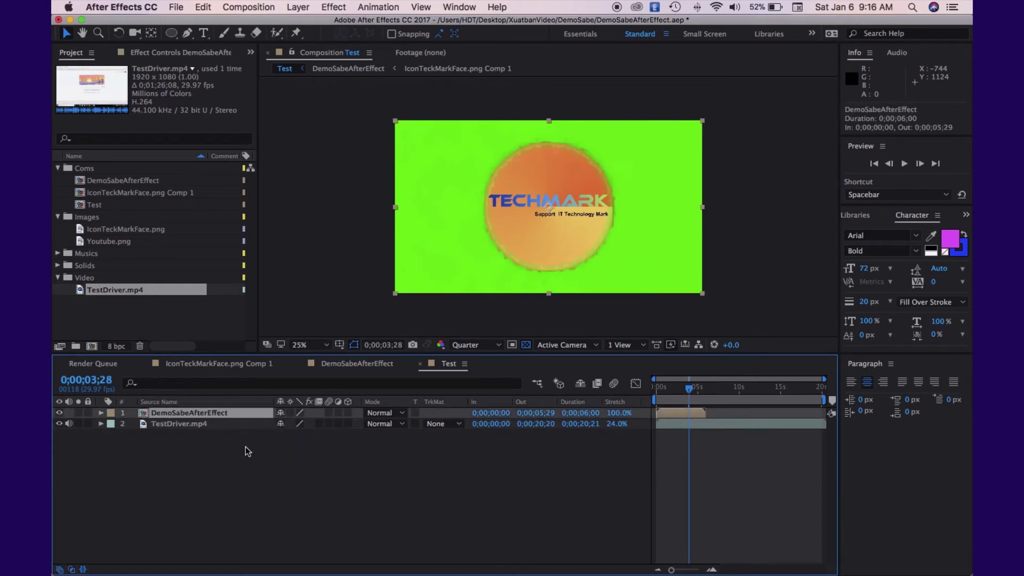
{"action": "right_click", "coordinate": [192, 415]}
{"action": "mouse_move", "coordinate": [272, 262]}
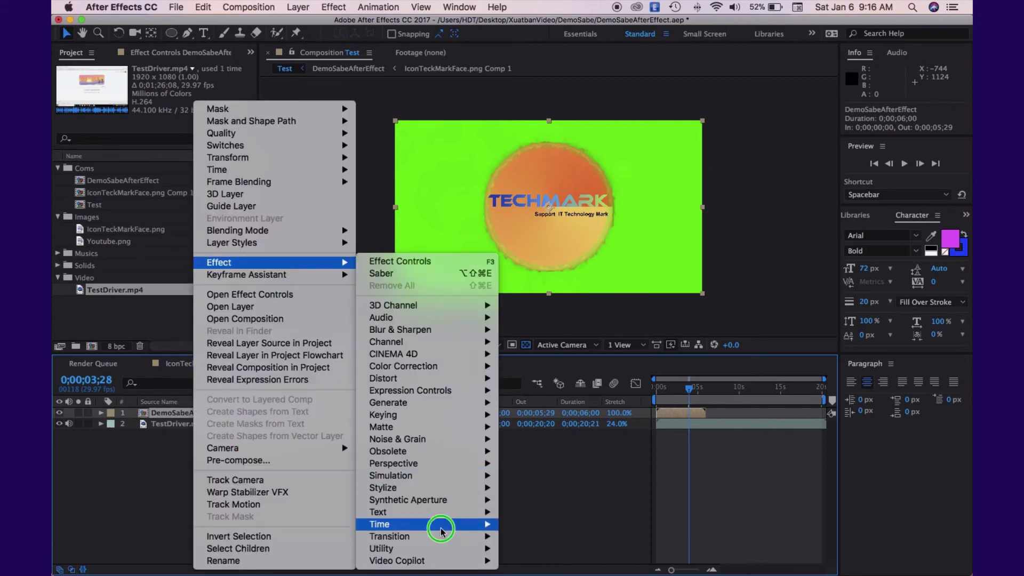
{"action": "mouse_move", "coordinate": [405, 414]}
{"action": "left_click", "coordinate": [528, 512]}
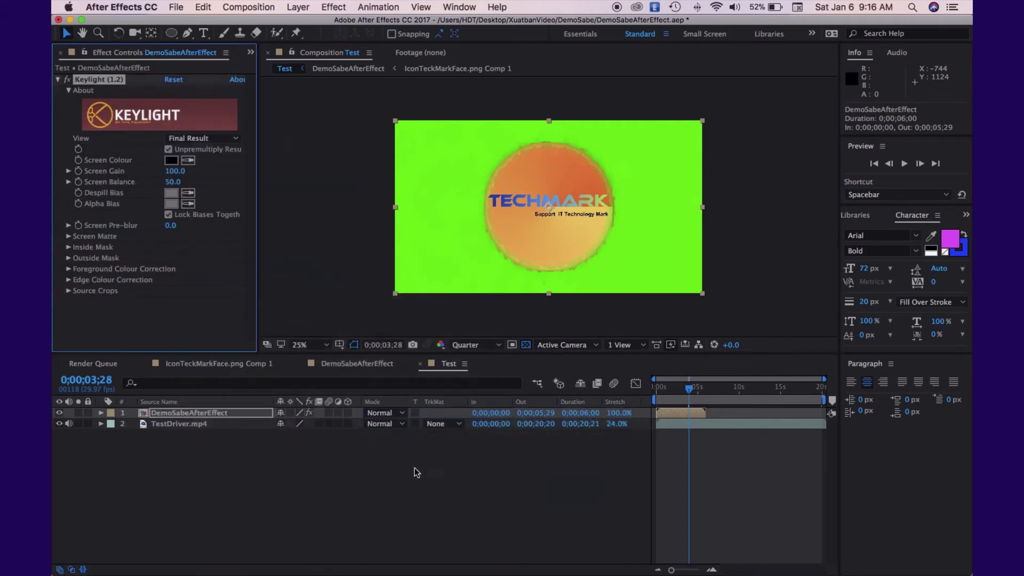
Key out the green background by sampling it as Keylight's Screen Colour on the DemoSabeAfterEffect layer
{"action": "left_click", "coordinate": [342, 517]}
{"action": "left_click", "coordinate": [181, 415]}
{"action": "left_click", "coordinate": [101, 412]}
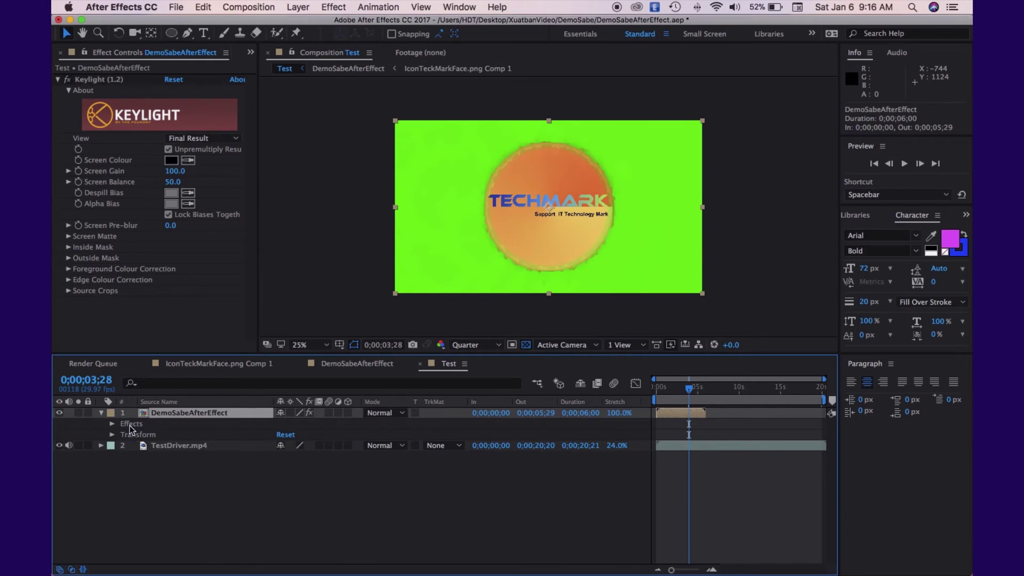
{"action": "left_click", "coordinate": [188, 162]}
{"action": "left_click", "coordinate": [455, 245]}
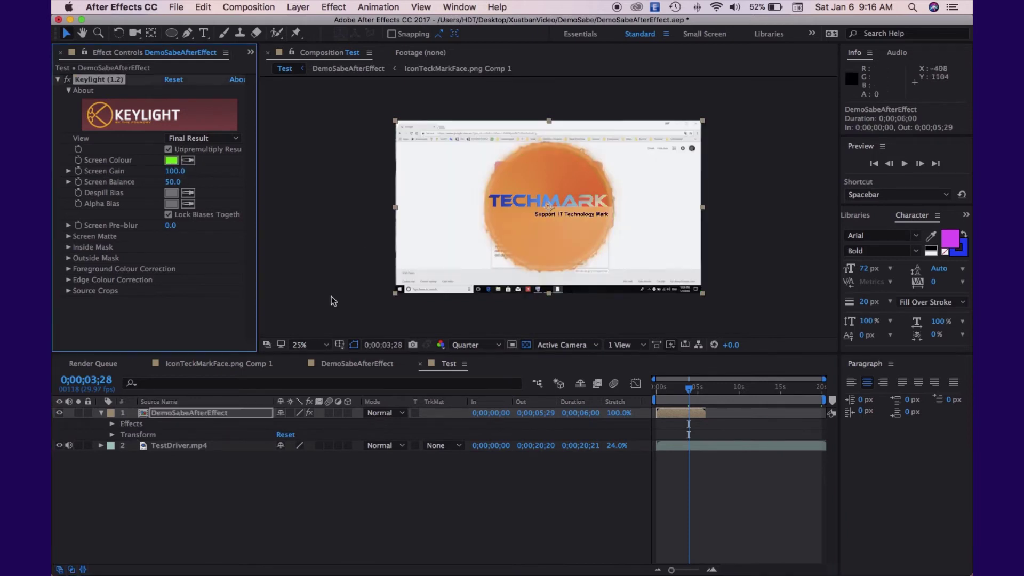
Sample the logo's red-orange for Keylight's Despill Bias, unlock the biases and sample its light orange for Alpha Bias
{"action": "left_click", "coordinate": [597, 190]}
{"action": "left_click", "coordinate": [169, 214]}
{"action": "left_click", "coordinate": [188, 204]}
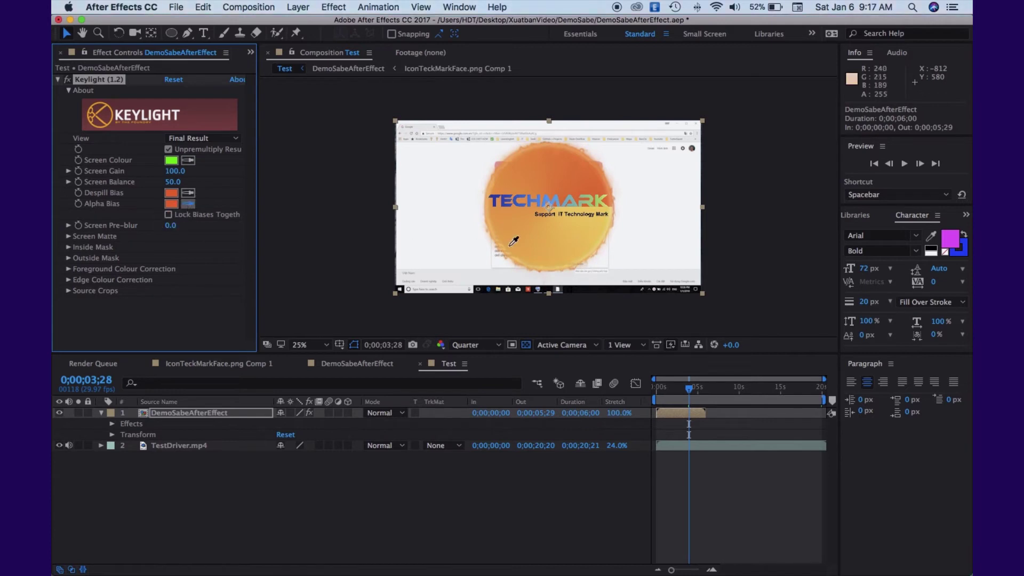
{"action": "left_click", "coordinate": [590, 226]}
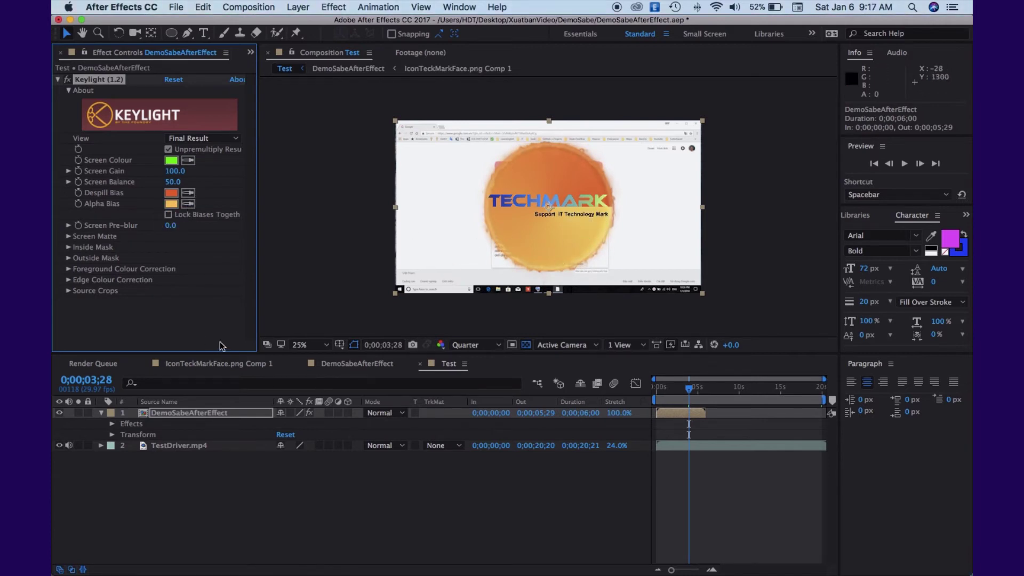
Sample the logo's light orange again for Keylight's Alpha Bias and collapse the DemoSabeAfterEffect layer
{"action": "left_click", "coordinate": [188, 205]}
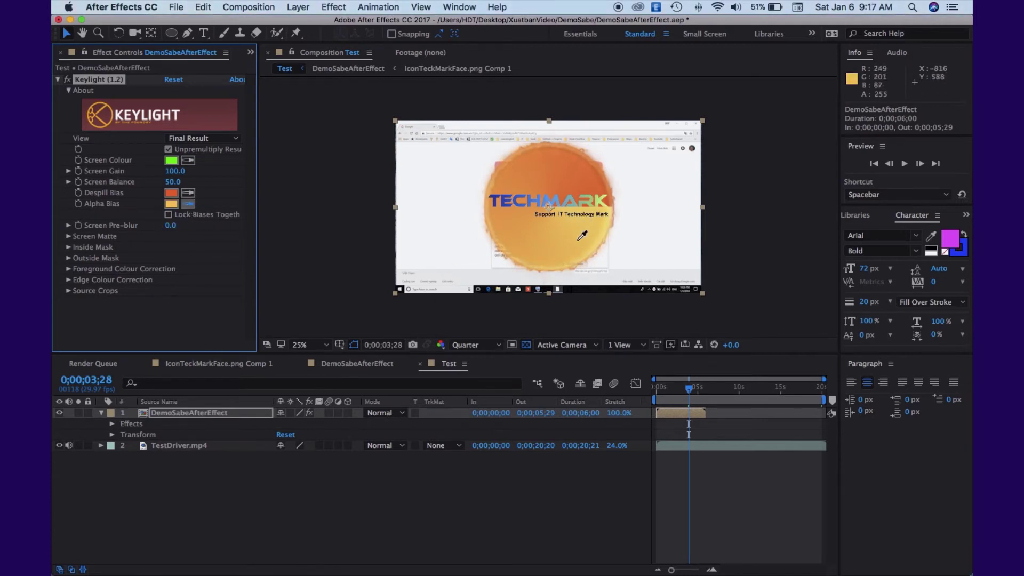
{"action": "left_click", "coordinate": [311, 489]}
{"action": "left_click", "coordinate": [102, 413]}
Check the keyed logo at Full preview resolution between 0;00;02;28 and 0;00;04;03, and set the resolution back to Quarter
{"action": "mouse_move", "coordinate": [691, 389]}
{"action": "left_mouse_down"}
{"action": "mouse_move", "coordinate": [655, 392]}
{"action": "mouse_move", "coordinate": [680, 392]}
{"action": "left_mouse_up"}
{"action": "left_click", "coordinate": [475, 345]}
{"action": "left_click", "coordinate": [462, 370]}
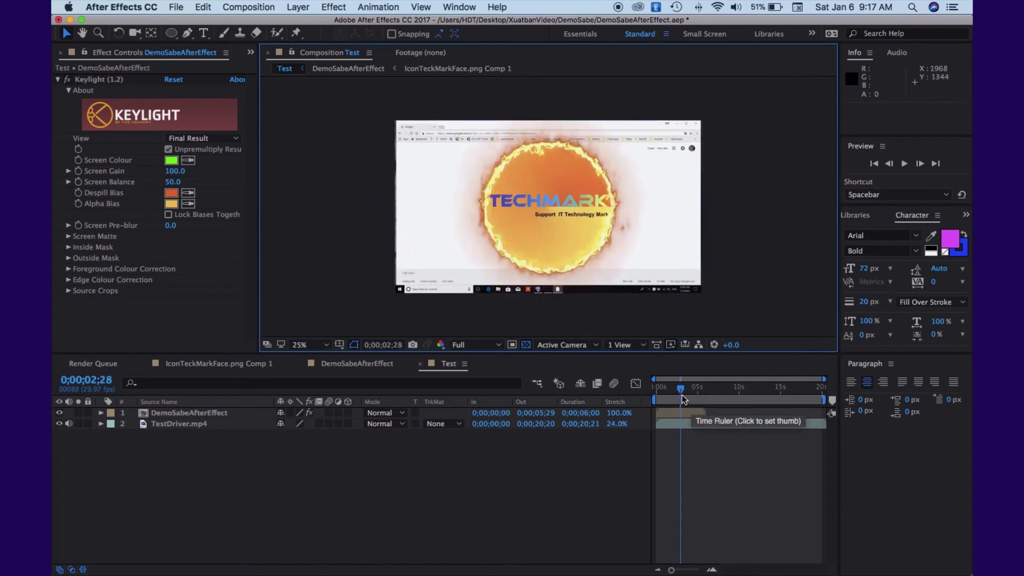
{"action": "left_click_drag", "start_coordinate": [681, 389], "coordinate": [694, 393]}
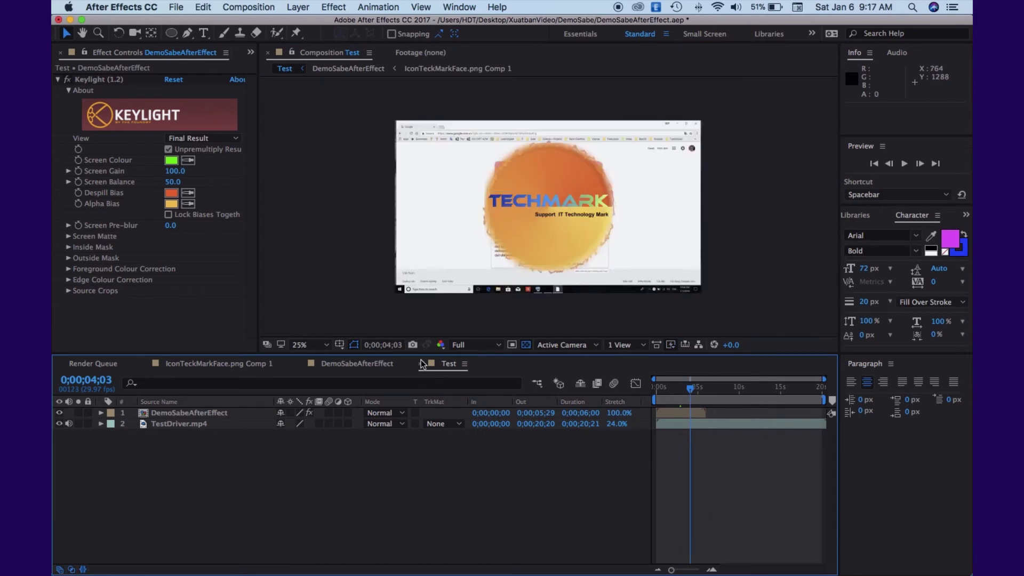
{"action": "left_click", "coordinate": [476, 345]}
{"action": "left_click", "coordinate": [479, 417]}
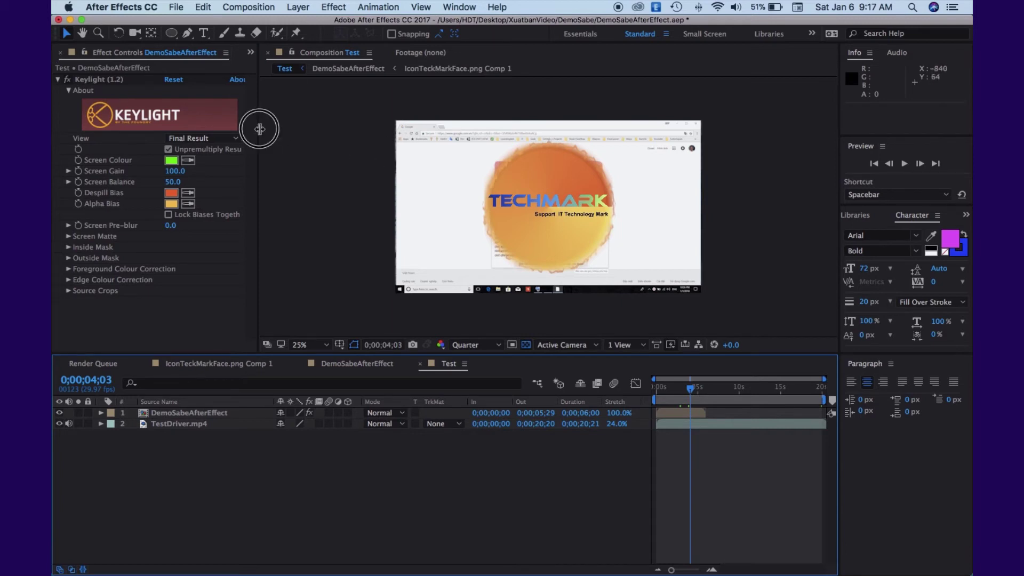
Add the DemoSabeAfterEffect composition to Test a second time, placed directly above the TestDriver.mp4 layer
{"action": "left_click_drag", "start_coordinate": [257, 141], "coordinate": [308, 146]}
{"action": "left_click", "coordinate": [71, 53]}
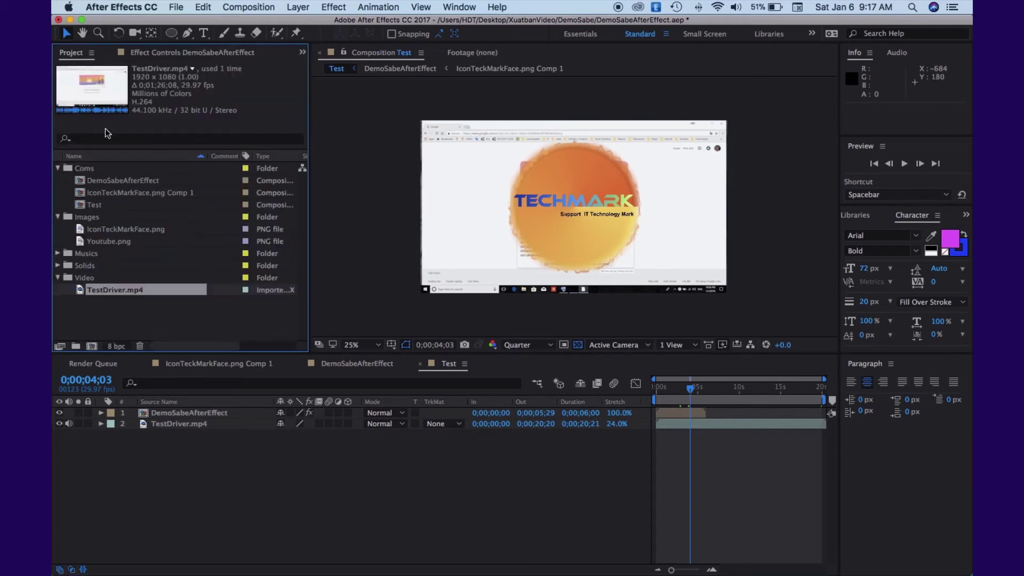
{"action": "left_click", "coordinate": [114, 182]}
{"action": "left_click_drag", "start_coordinate": [112, 178], "coordinate": [120, 435]}
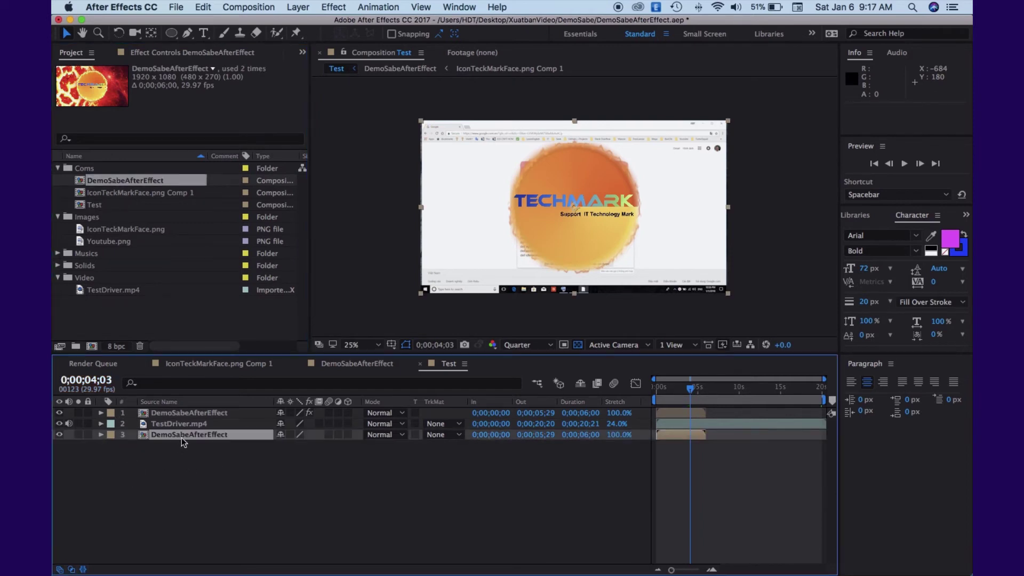
{"action": "left_click_drag", "start_coordinate": [181, 437], "coordinate": [185, 419]}
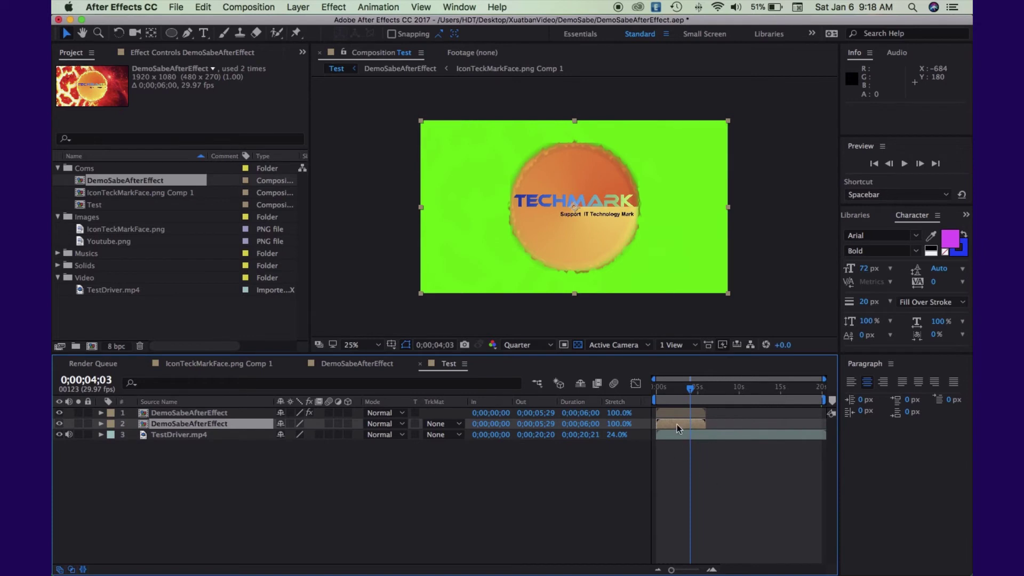
{"action": "left_click", "coordinate": [619, 424]}
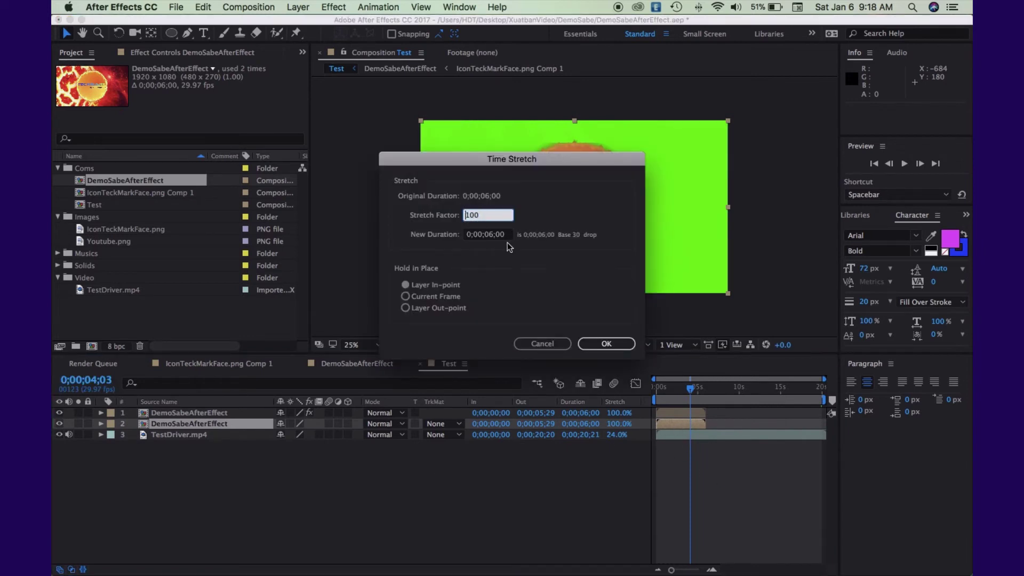
{"action": "type", "text": "-"}
{"action": "key", "text": "Return"}
{"action": "left_click_drag", "start_coordinate": [656, 425], "coordinate": [679, 431]}
{"action": "key", "text": "super+z"}
{"action": "key", "text": "super+z"}
Reverse the second DemoSabeAfterEffect layer with a -100% time stretch and move it to span 0;00;14;02 to 0;00;20;01
{"action": "left_click_drag", "start_coordinate": [687, 427], "coordinate": [735, 430]}
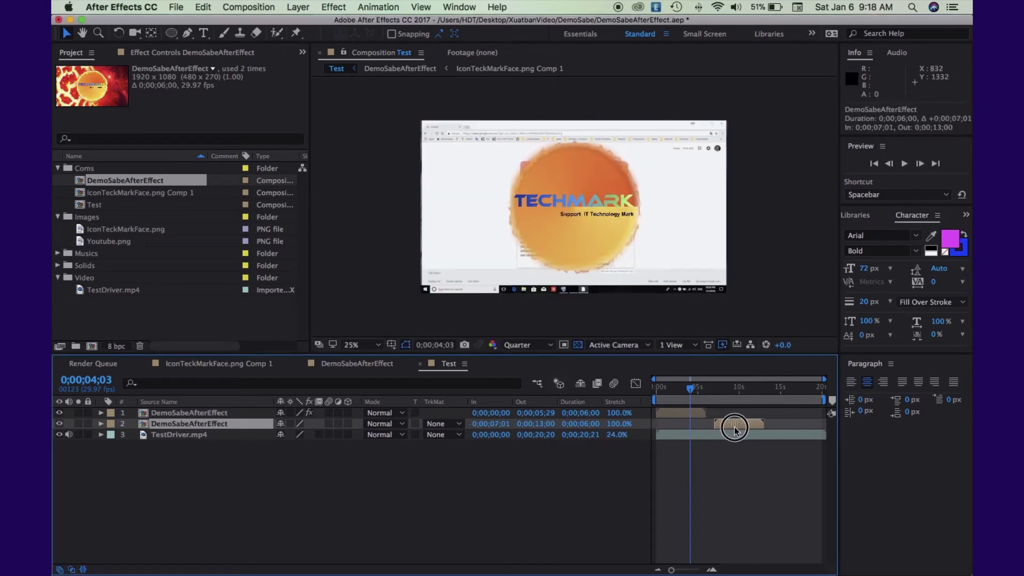
{"action": "left_click", "coordinate": [609, 425]}
{"action": "type", "text": "-100"}
{"action": "key", "text": "Return"}
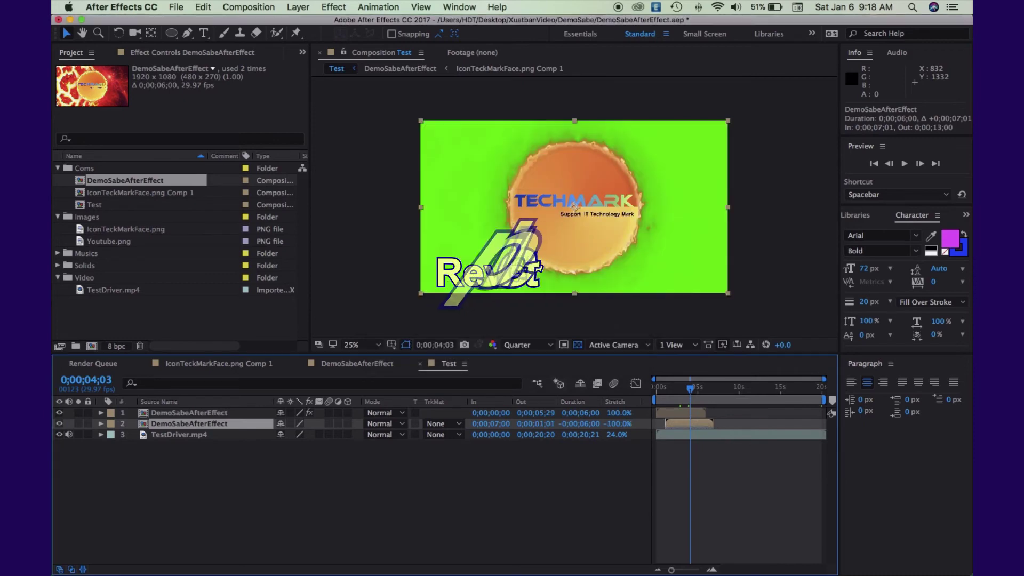
{"action": "left_click_drag", "start_coordinate": [700, 424], "coordinate": [808, 427]}
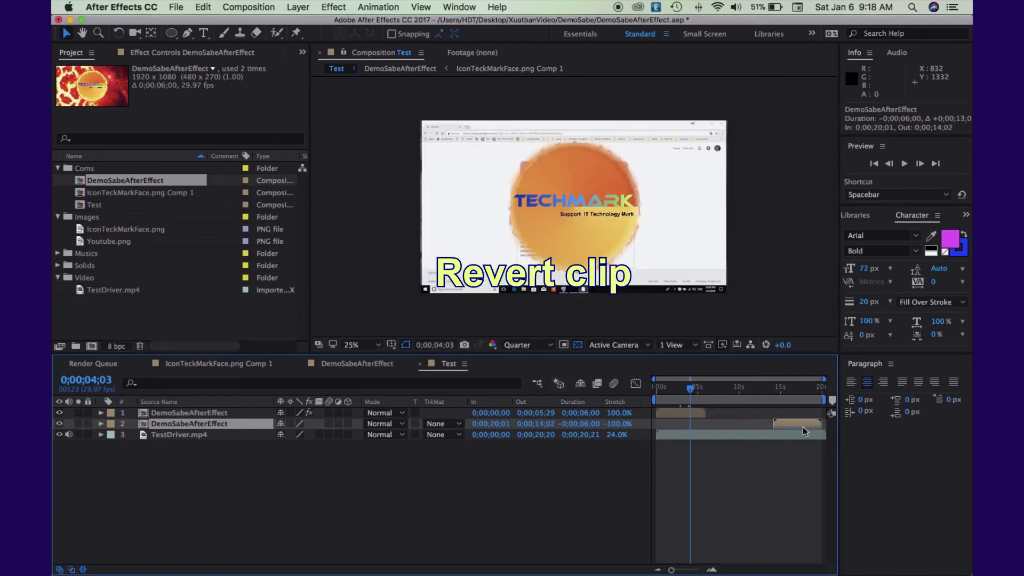
Apply Keylight (1.2) to the reversed DemoSabeAfterEffect layer and sample its green background at 0;00;17;14 as Screen Colour
{"action": "left_click_drag", "start_coordinate": [693, 392], "coordinate": [807, 412]}
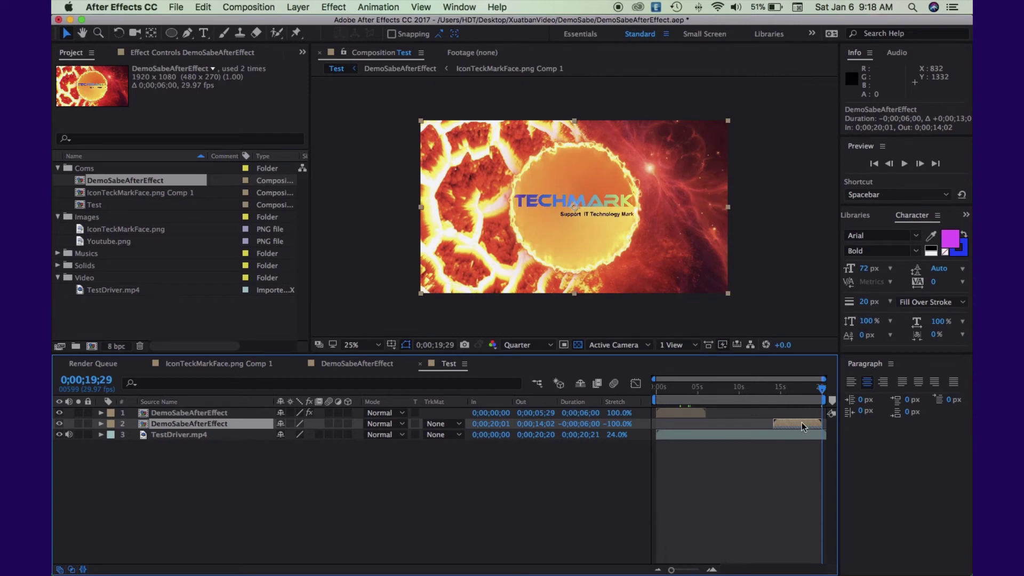
{"action": "left_click_drag", "start_coordinate": [820, 389], "coordinate": [800, 393]}
{"action": "left_click", "coordinate": [196, 427]}
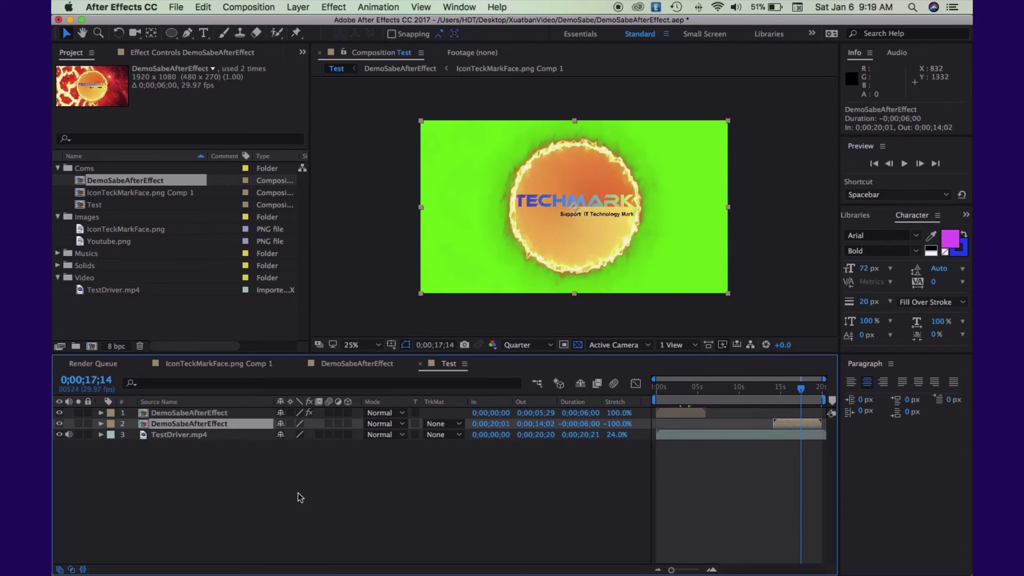
{"action": "right_click", "coordinate": [202, 423]}
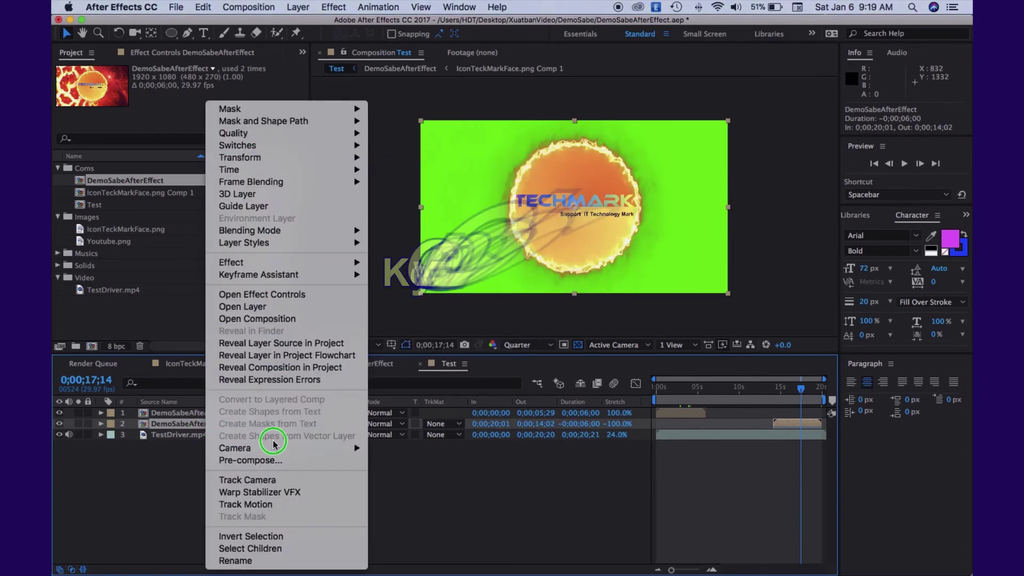
{"action": "mouse_move", "coordinate": [273, 267]}
{"action": "mouse_move", "coordinate": [448, 414]}
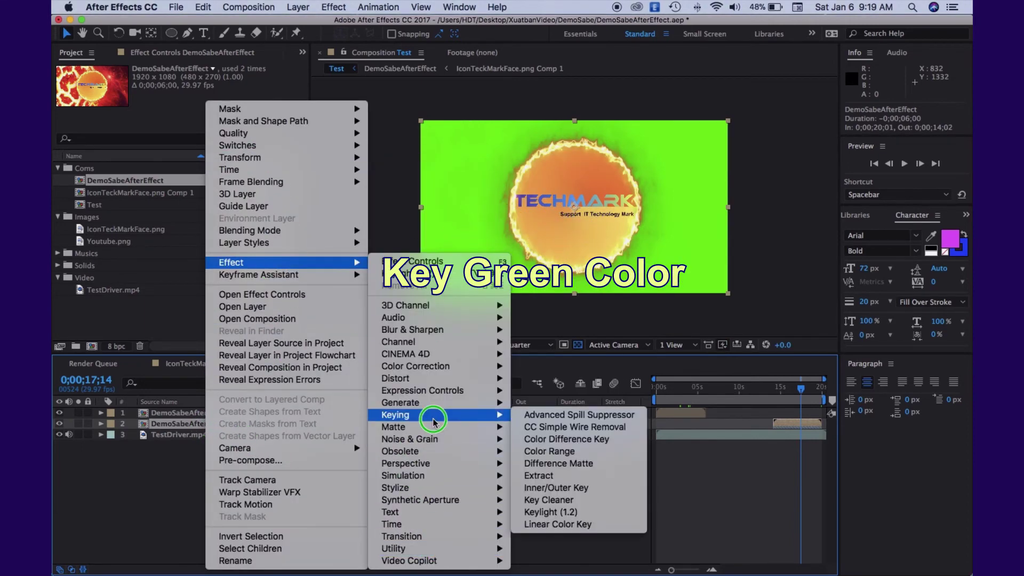
{"action": "left_click", "coordinate": [561, 514]}
{"action": "left_click", "coordinate": [214, 159]}
{"action": "left_click", "coordinate": [426, 288]}
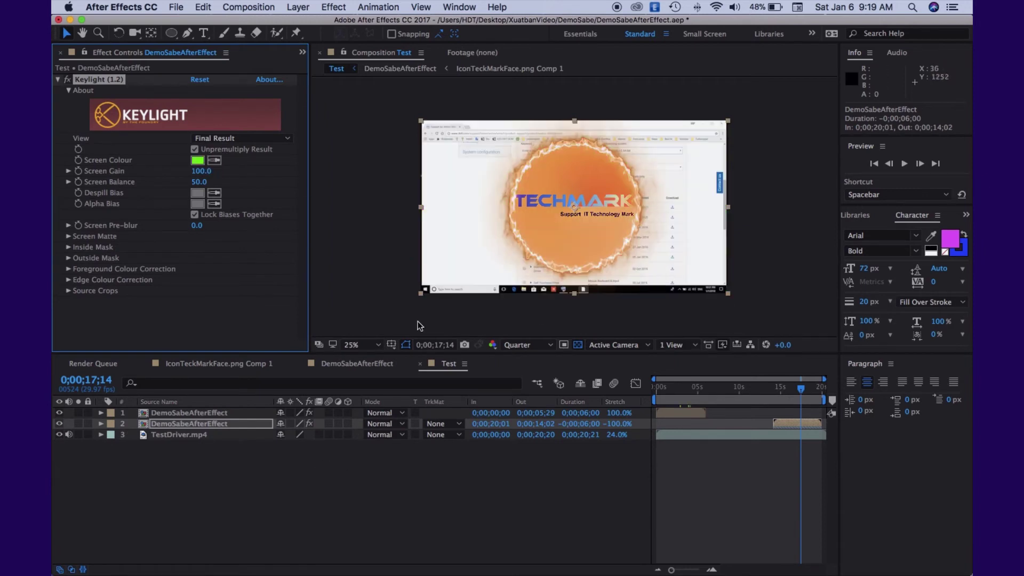
At 0;00;15;25, sample the logo's red-orange for Despill Bias and, with biases unlocked, its light orange for Alpha Bias on the reversed layer
{"action": "left_click_drag", "start_coordinate": [798, 395], "coordinate": [787, 393]}
{"action": "left_click", "coordinate": [215, 192]}
{"action": "left_click", "coordinate": [612, 178]}
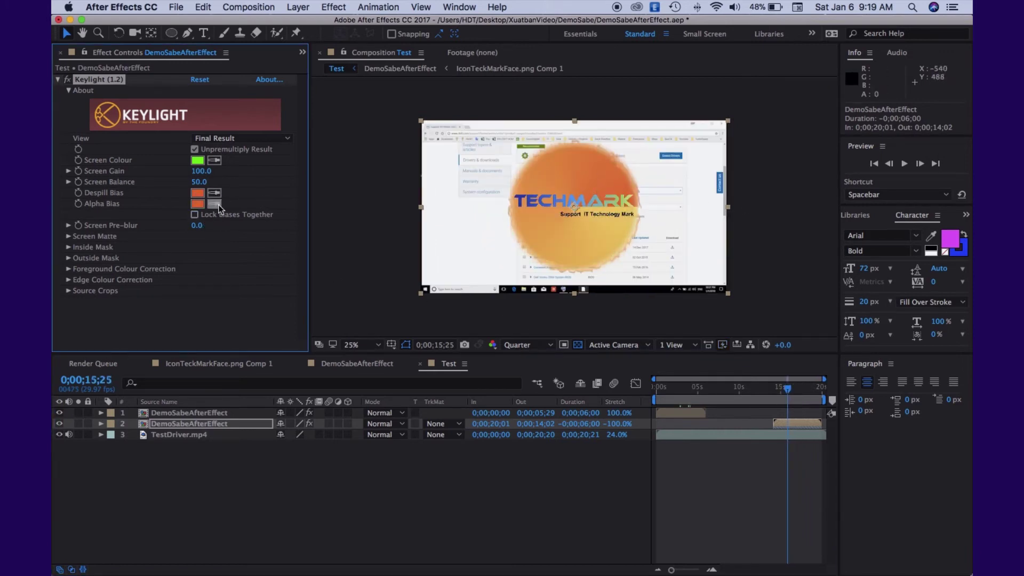
{"action": "left_click", "coordinate": [600, 222]}
{"action": "left_click", "coordinate": [337, 481]}
{"action": "left_click_drag", "start_coordinate": [774, 393], "coordinate": [822, 399]}
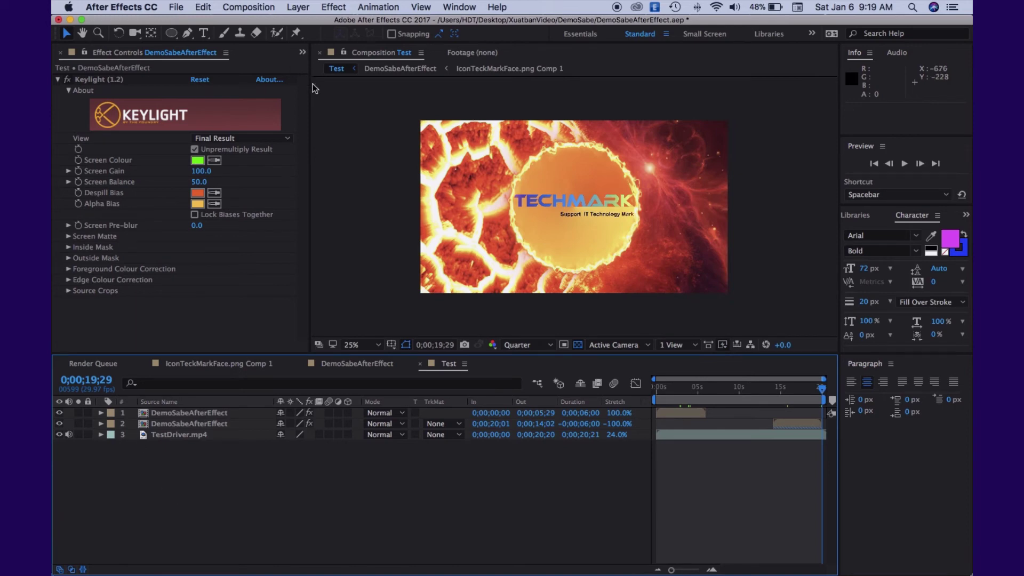
Add the Celebrate The Best Of You This Festive Season 2016.mp3 music below TestDriver.mp4 in Test and return the playhead to 0;00;00;00
{"action": "left_click_drag", "start_coordinate": [310, 102], "coordinate": [352, 109]}
{"action": "left_click", "coordinate": [72, 53]}
{"action": "left_click", "coordinate": [91, 297]}
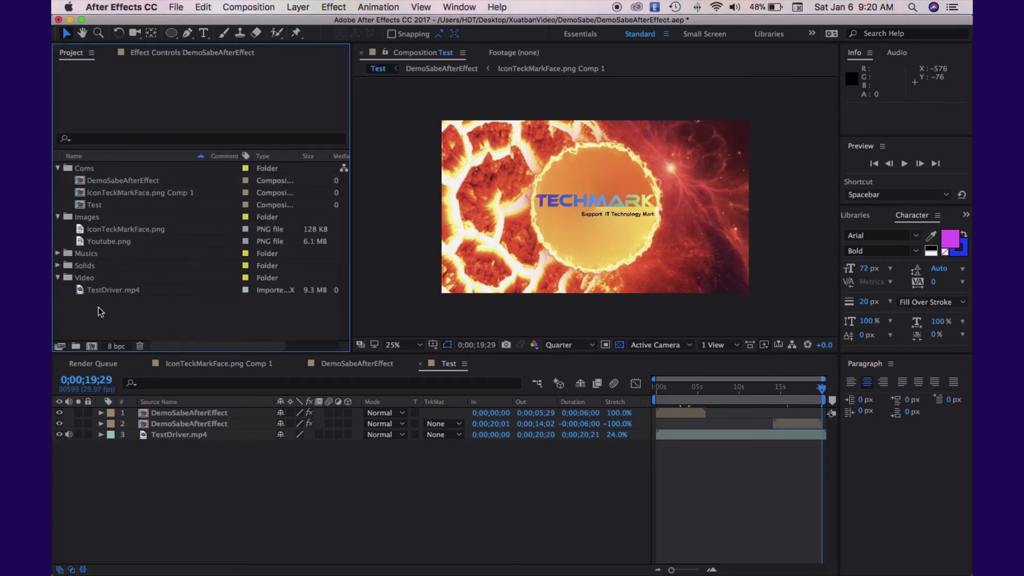
{"action": "left_click", "coordinate": [58, 253]}
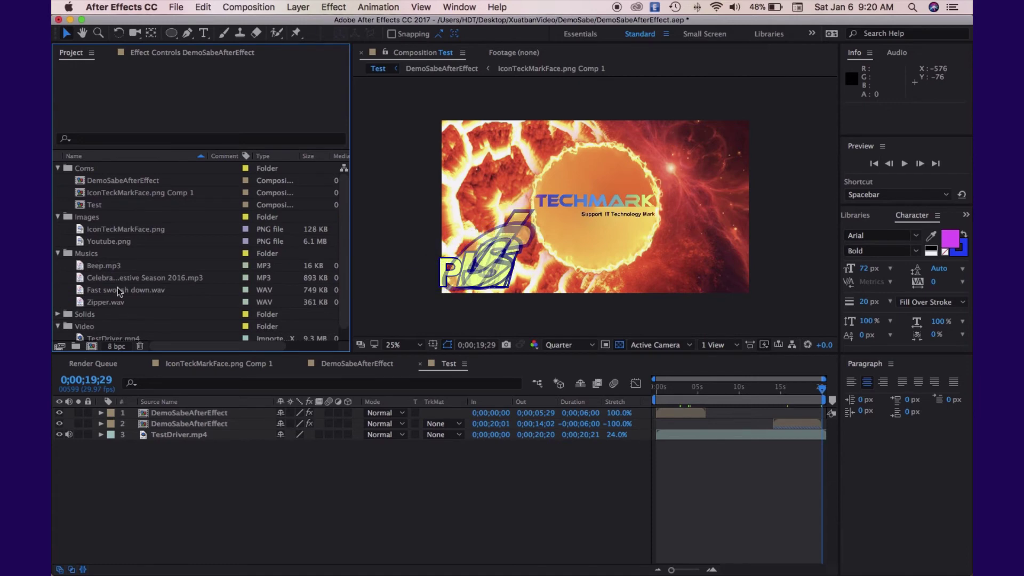
{"action": "left_click", "coordinate": [112, 277]}
{"action": "left_click_drag", "start_coordinate": [112, 277], "coordinate": [124, 475]}
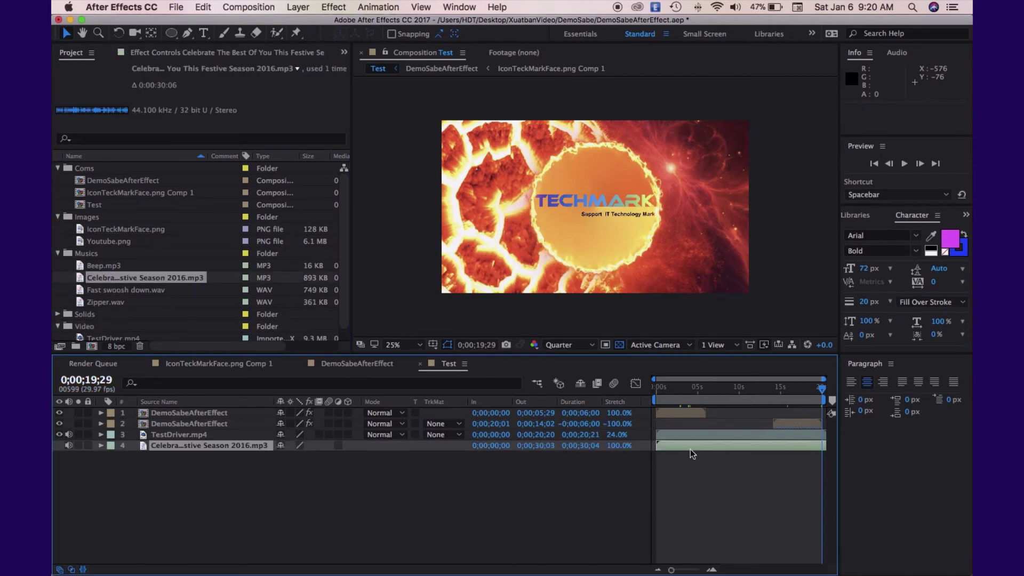
{"action": "left_click", "coordinate": [292, 501]}
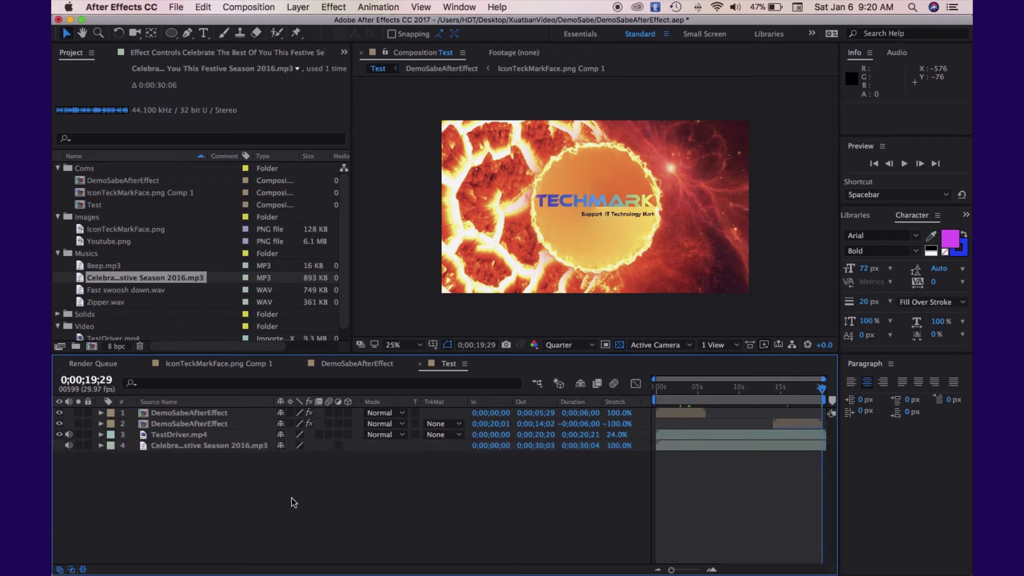
{"action": "left_click", "coordinate": [192, 448]}
{"action": "left_click_drag", "start_coordinate": [821, 388], "coordinate": [656, 415]}
{"action": "left_click", "coordinate": [387, 495]}
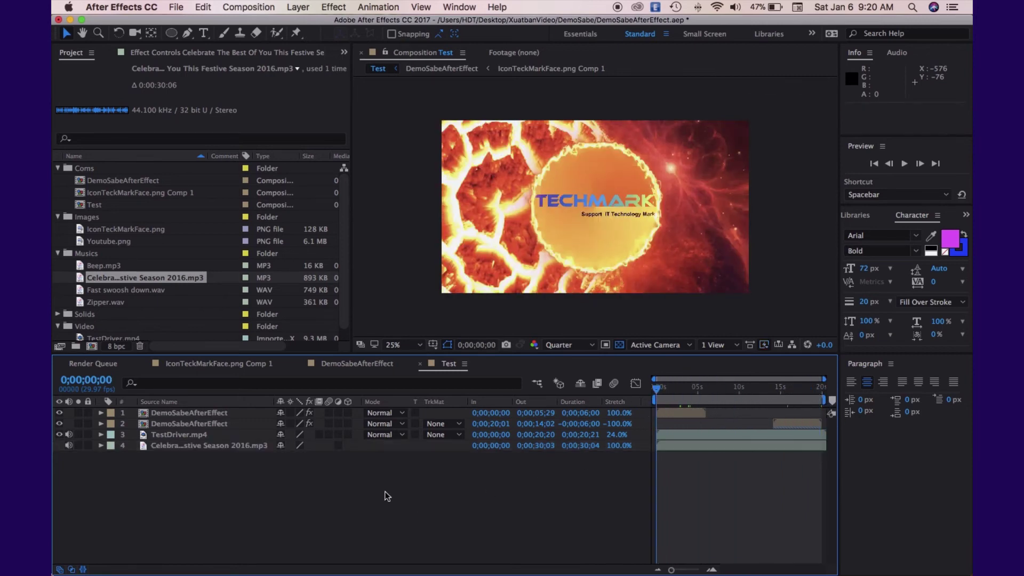
Add Fast swoosh down.wav at the start of the DemoSabeAfterEffect composition, below Black Solid 1, and inspect its audio waveform
{"action": "left_click", "coordinate": [209, 362]}
{"action": "left_click", "coordinate": [343, 368]}
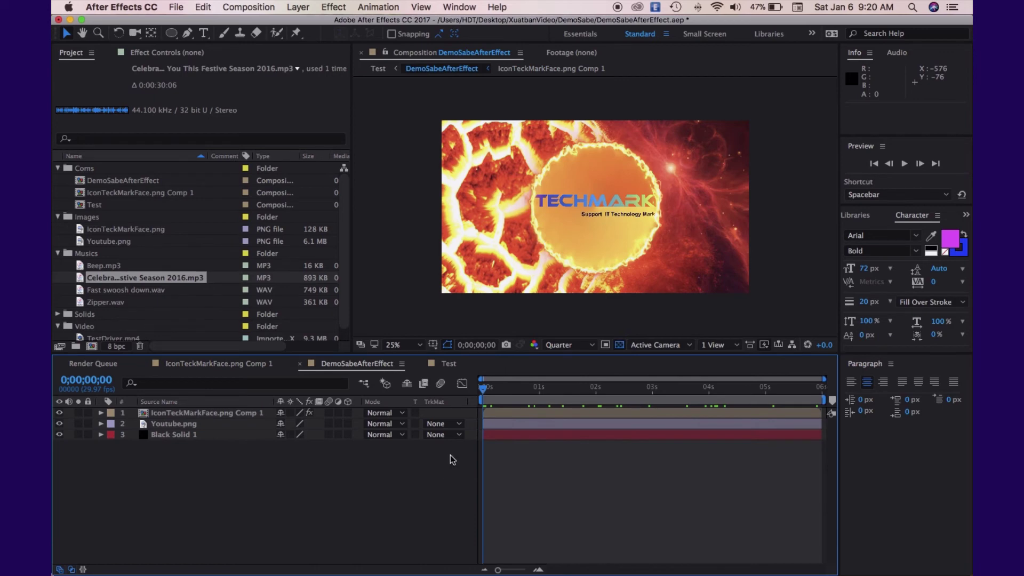
{"action": "mouse_move", "coordinate": [482, 388]}
{"action": "left_mouse_down"}
{"action": "mouse_move", "coordinate": [535, 397]}
{"action": "mouse_move", "coordinate": [483, 395]}
{"action": "left_mouse_up"}
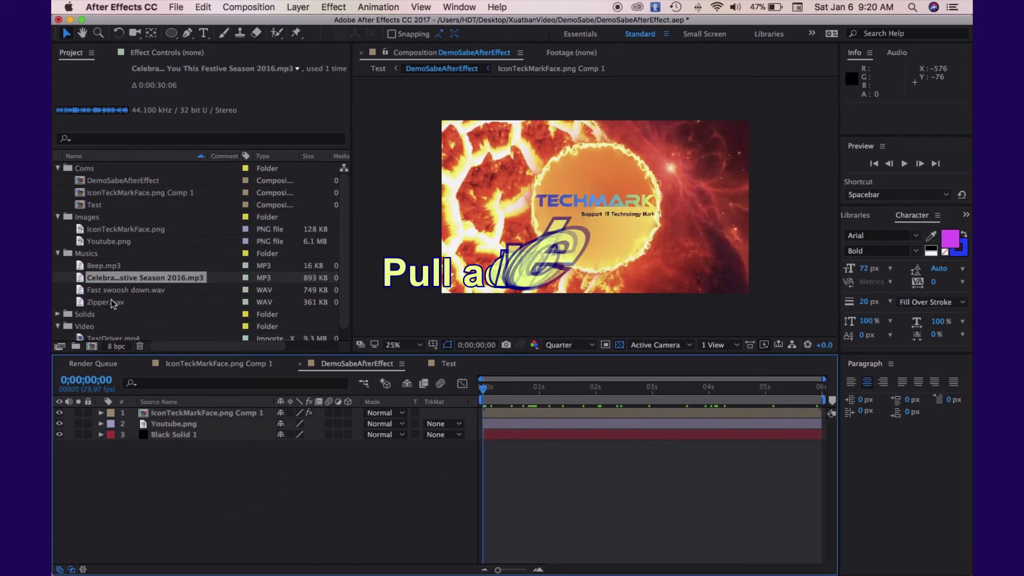
{"action": "left_click_drag", "start_coordinate": [111, 289], "coordinate": [114, 500]}
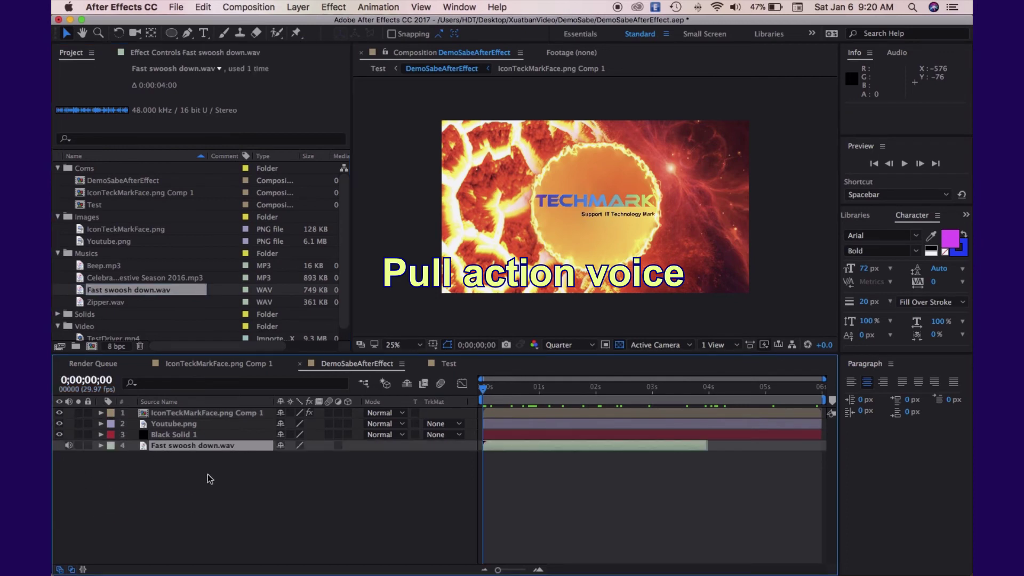
{"action": "left_click", "coordinate": [100, 445]}
{"action": "left_click", "coordinate": [112, 457]}
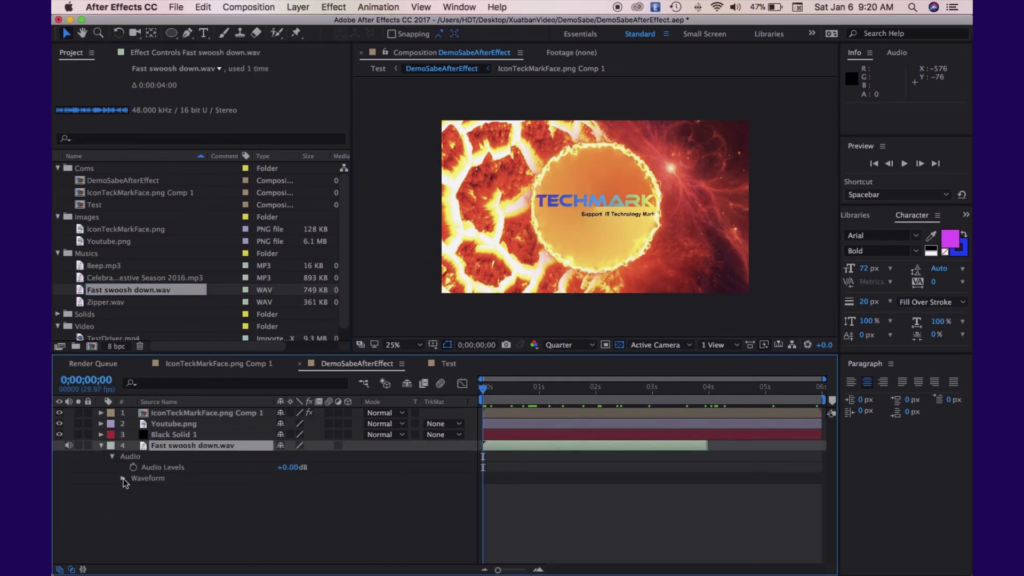
{"action": "left_click", "coordinate": [123, 478]}
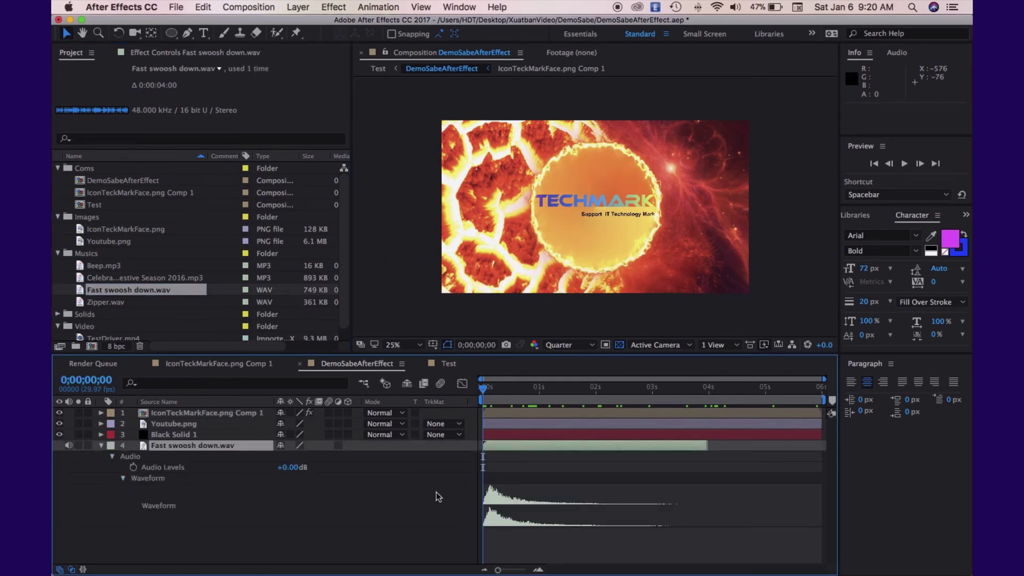
{"action": "left_click", "coordinate": [103, 447]}
{"action": "left_click", "coordinate": [126, 472]}
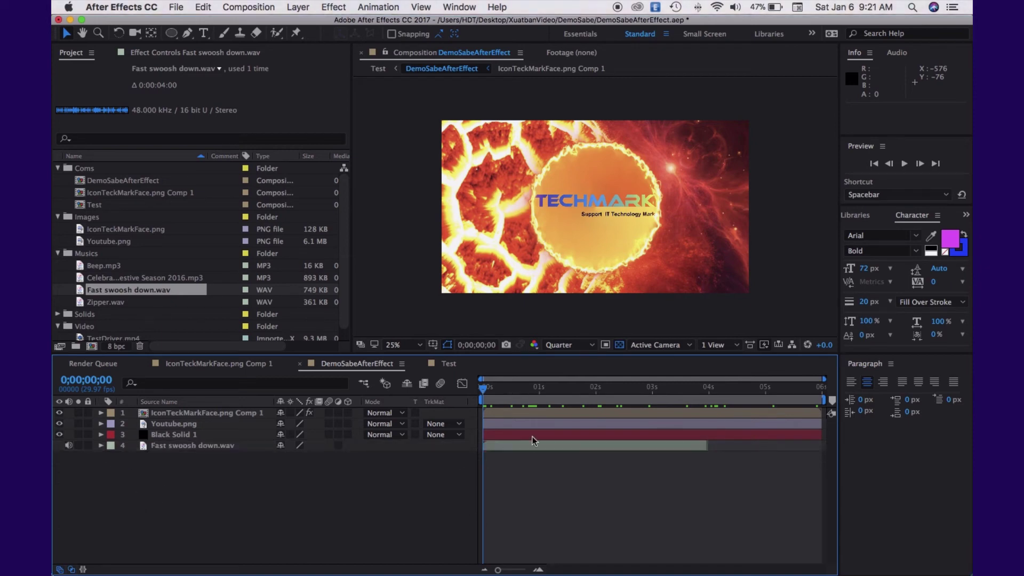
Add Zipper.wav as the lowest layer of DemoSabeAfterEffect, starting at 0;00;01;00, and show its waveform
{"action": "left_click_drag", "start_coordinate": [485, 396], "coordinate": [539, 388]}
{"action": "left_click", "coordinate": [102, 446]}
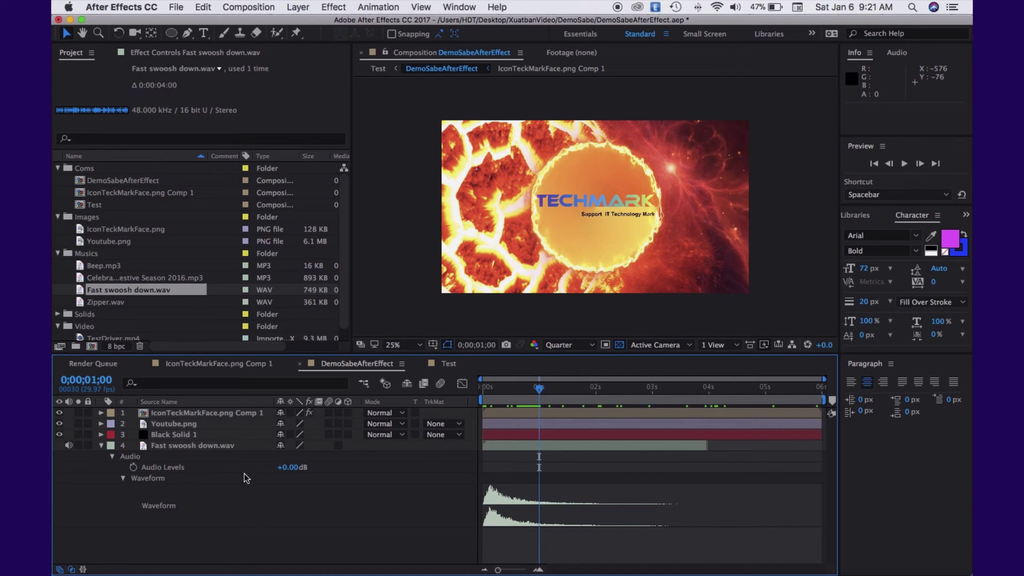
{"action": "left_click_drag", "start_coordinate": [108, 302], "coordinate": [123, 532]}
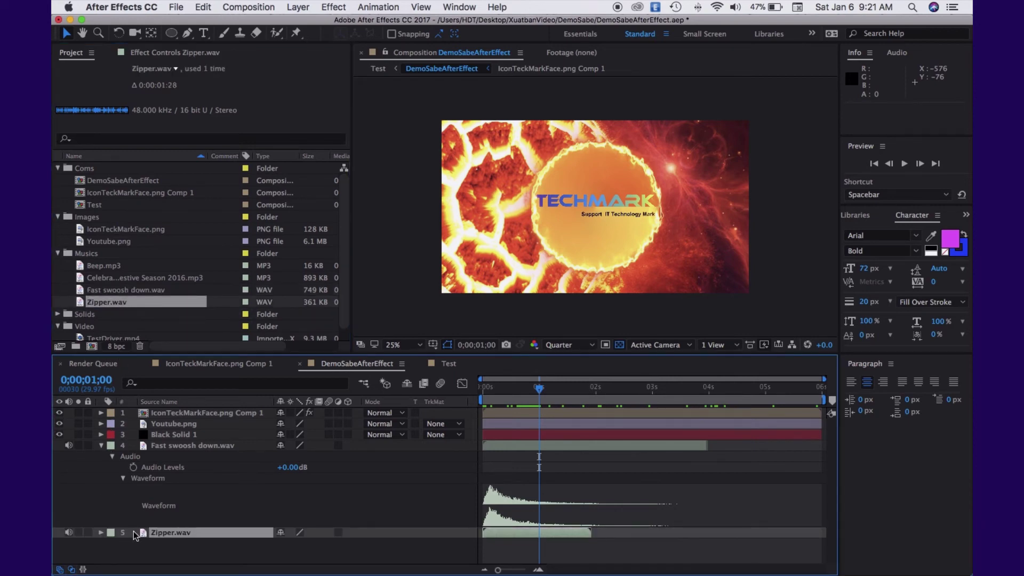
{"action": "left_click_drag", "start_coordinate": [487, 535], "coordinate": [560, 539]}
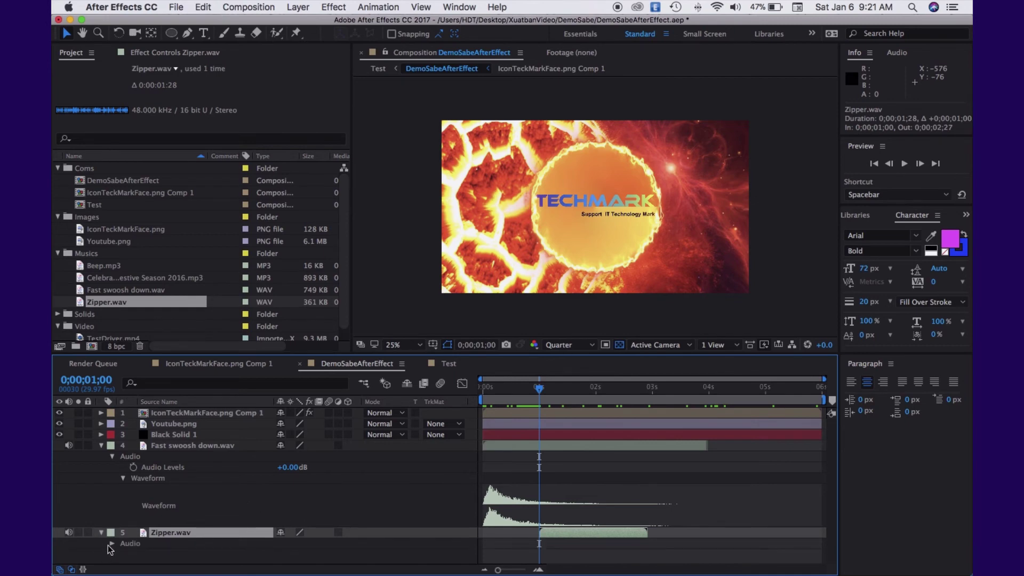
{"action": "left_click", "coordinate": [110, 544]}
{"action": "left_click", "coordinate": [123, 558]}
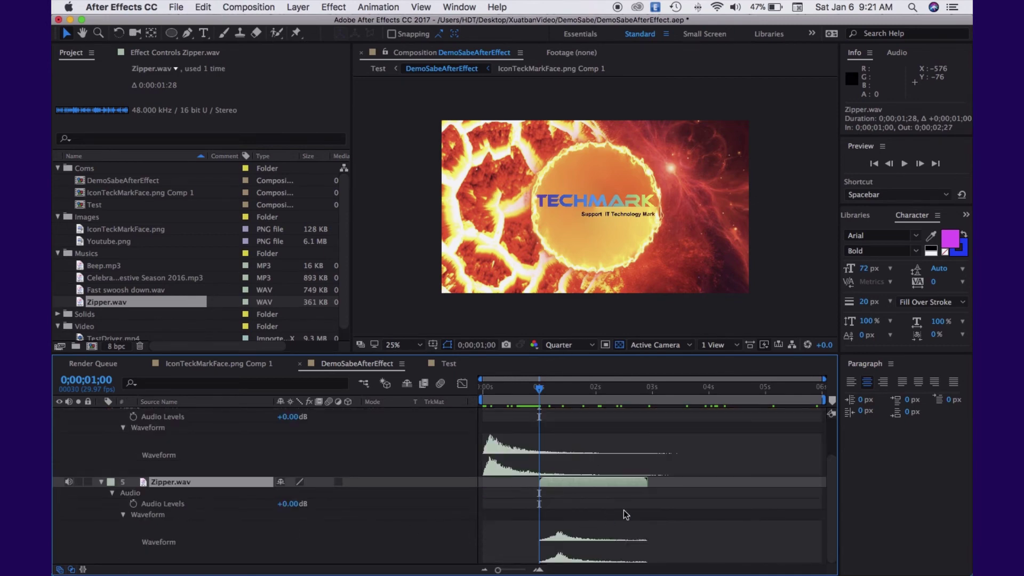
Collapse the Fast swoosh down.wav layer and move the playhead to 0;00;03;00
{"action": "scroll", "coordinate": [121, 469], "scroll_direction": "up", "scroll_amount": 5}
{"action": "left_click", "coordinate": [101, 445]}
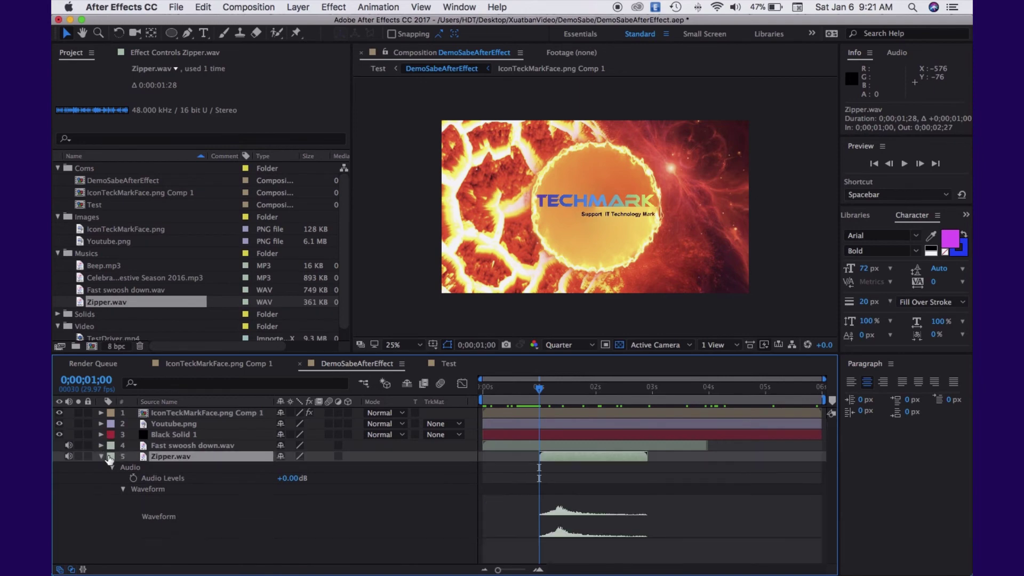
{"action": "left_click_drag", "start_coordinate": [569, 390], "coordinate": [652, 414]}
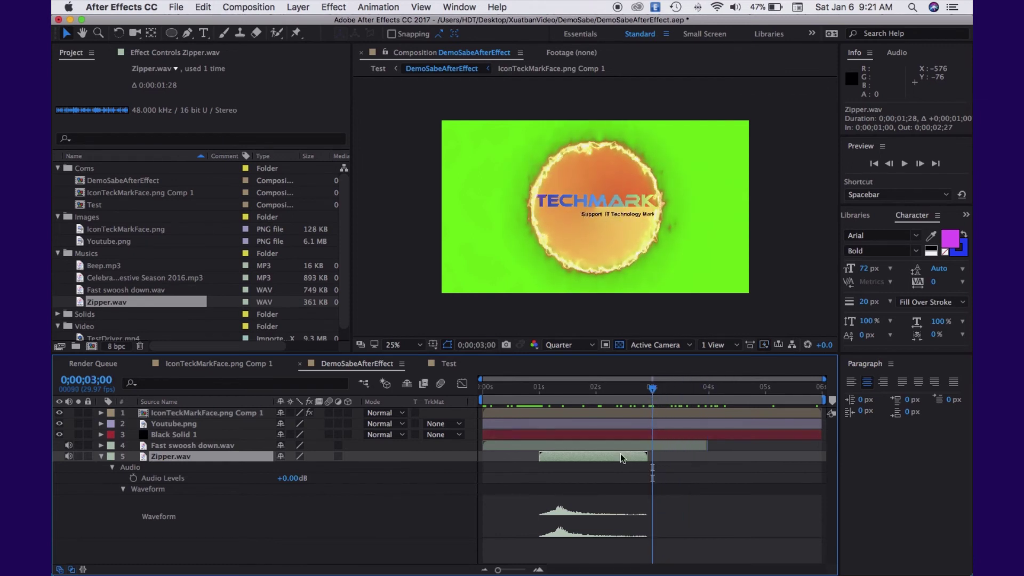
Add Beep.mp3 as the lowest layer of DemoSabeAfterEffect, starting at 0;00;03;00, and show its audio waveform
{"action": "left_click", "coordinate": [99, 266]}
{"action": "left_click", "coordinate": [101, 457]}
{"action": "left_click_drag", "start_coordinate": [104, 266], "coordinate": [280, 499]}
{"action": "left_click_drag", "start_coordinate": [517, 469], "coordinate": [681, 478]}
{"action": "left_click", "coordinate": [112, 477]}
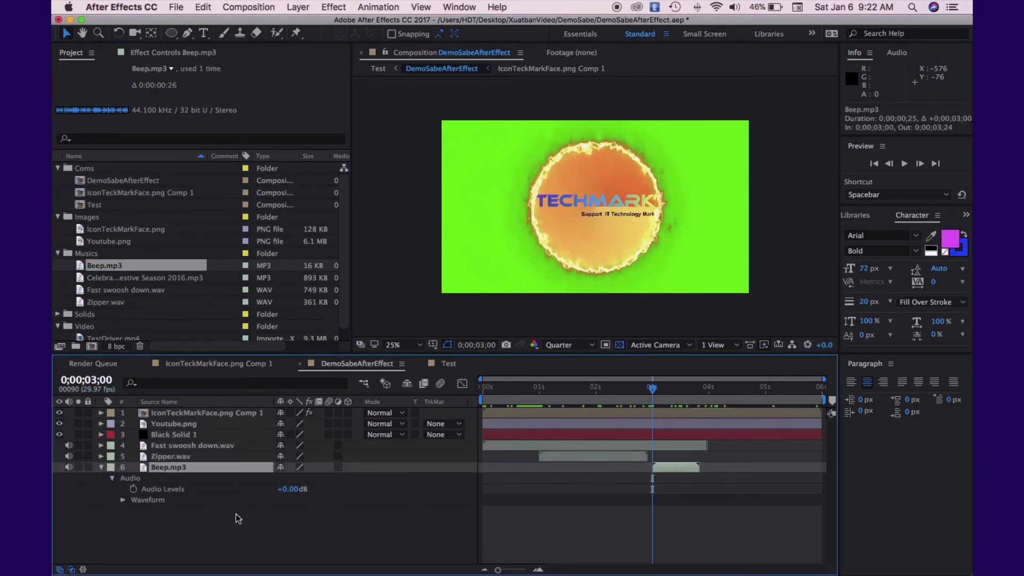
{"action": "left_click", "coordinate": [123, 500]}
Collapse the Beep.mp3 layer, move the playhead to 0;00;01;22, and save the project
{"action": "left_click_drag", "start_coordinate": [651, 388], "coordinate": [709, 406]}
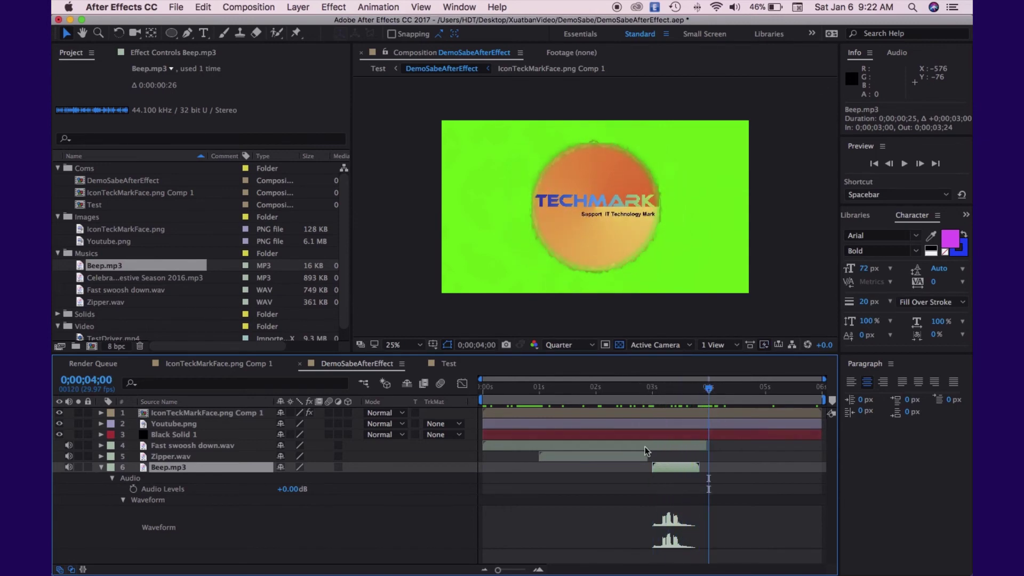
{"action": "left_click", "coordinate": [101, 468]}
{"action": "left_click_drag", "start_coordinate": [708, 390], "coordinate": [581, 427]}
{"action": "left_click", "coordinate": [176, 6]}
{"action": "left_click", "coordinate": [203, 125]}
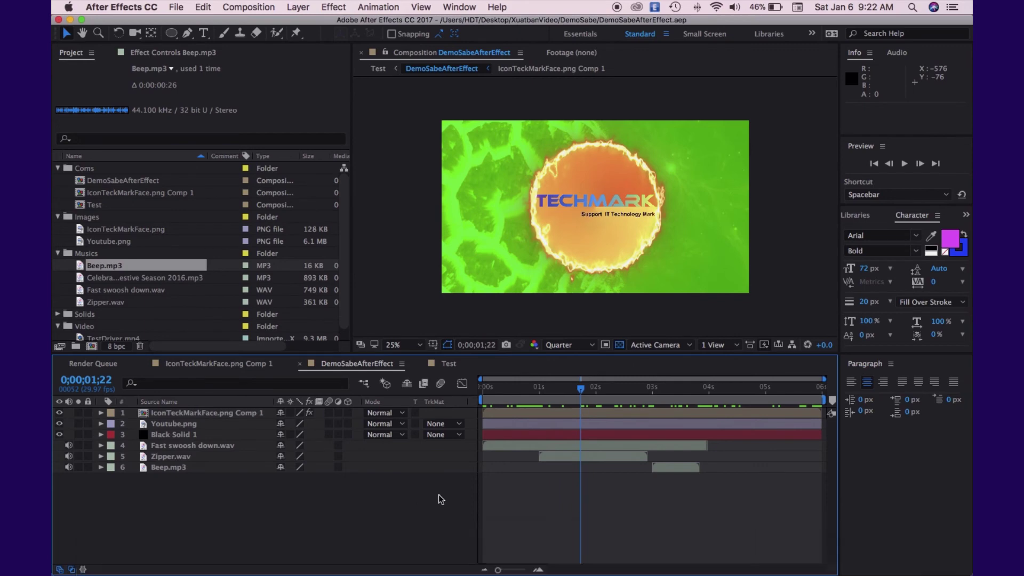
Return the Test composition's playhead to 0;00;00;00 and collapse both DemoSabeAfterEffect layers
{"action": "left_click", "coordinate": [453, 365]}
{"action": "left_click_drag", "start_coordinate": [672, 393], "coordinate": [638, 400]}
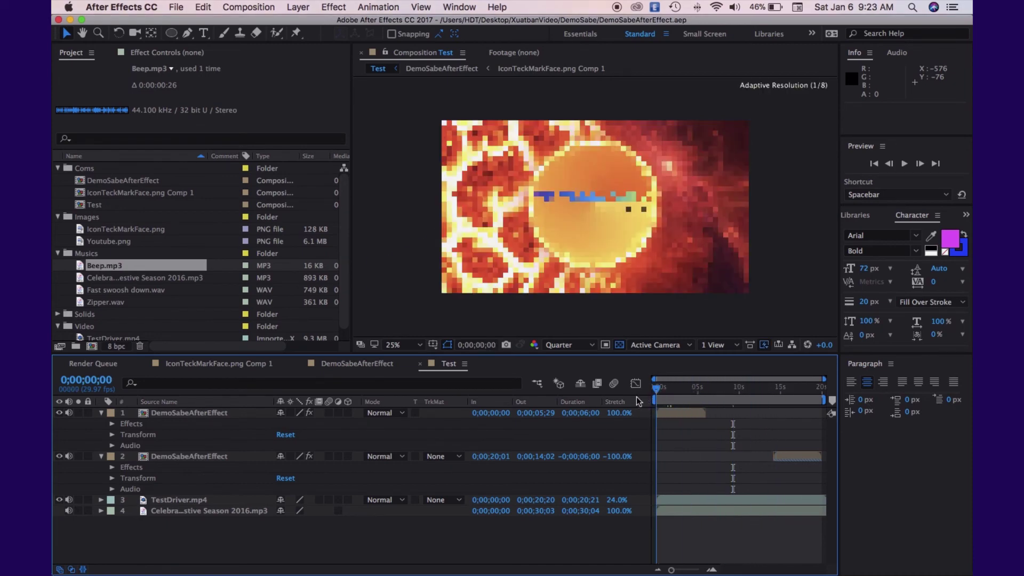
{"action": "left_click", "coordinate": [101, 456]}
{"action": "left_click", "coordinate": [101, 413]}
{"action": "left_click", "coordinate": [176, 449]}
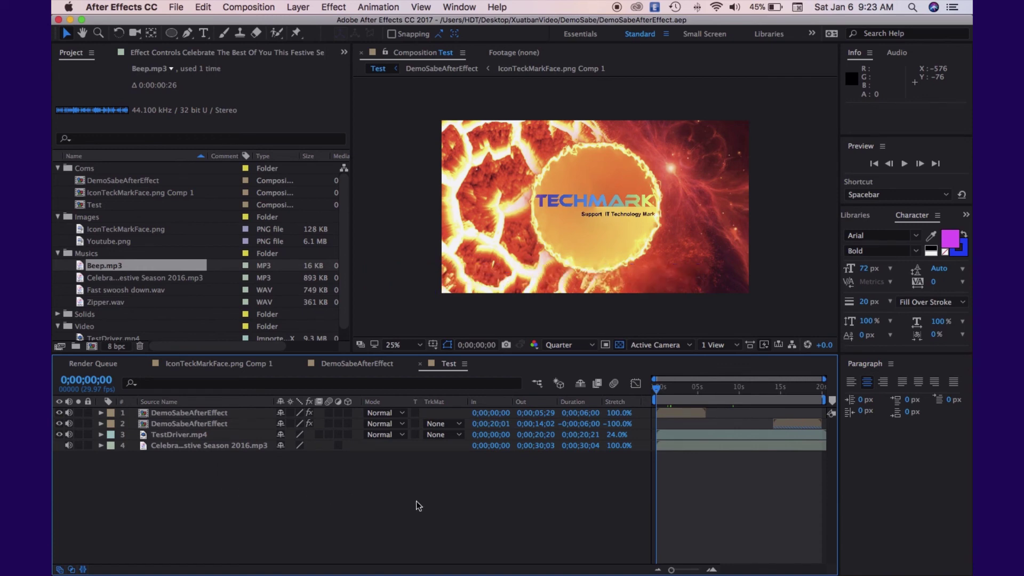
Set the preview resolution to Full in IconTeckMarkFace.png Comp 1, DemoSabeAfterEffect and Test
{"action": "left_click", "coordinate": [213, 363]}
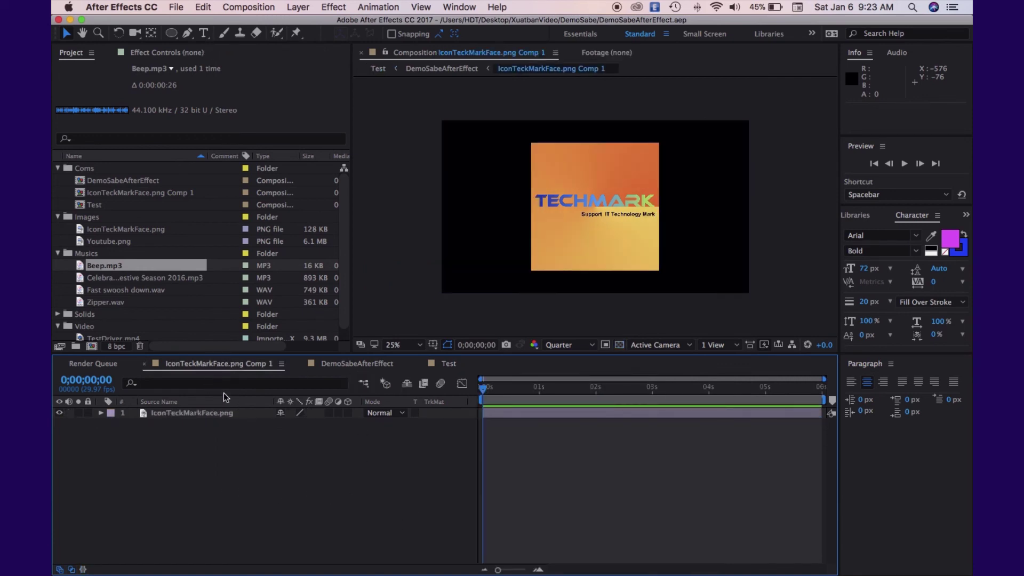
{"action": "left_click", "coordinate": [558, 345]}
{"action": "left_click", "coordinate": [564, 376]}
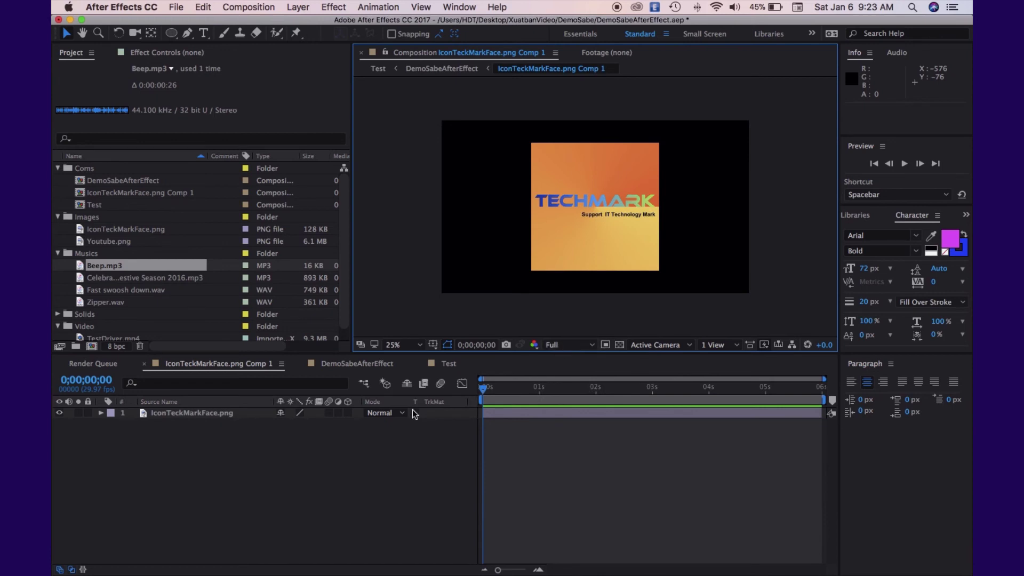
{"action": "left_click", "coordinate": [364, 366]}
{"action": "left_click", "coordinate": [565, 345]}
{"action": "left_click", "coordinate": [582, 349]}
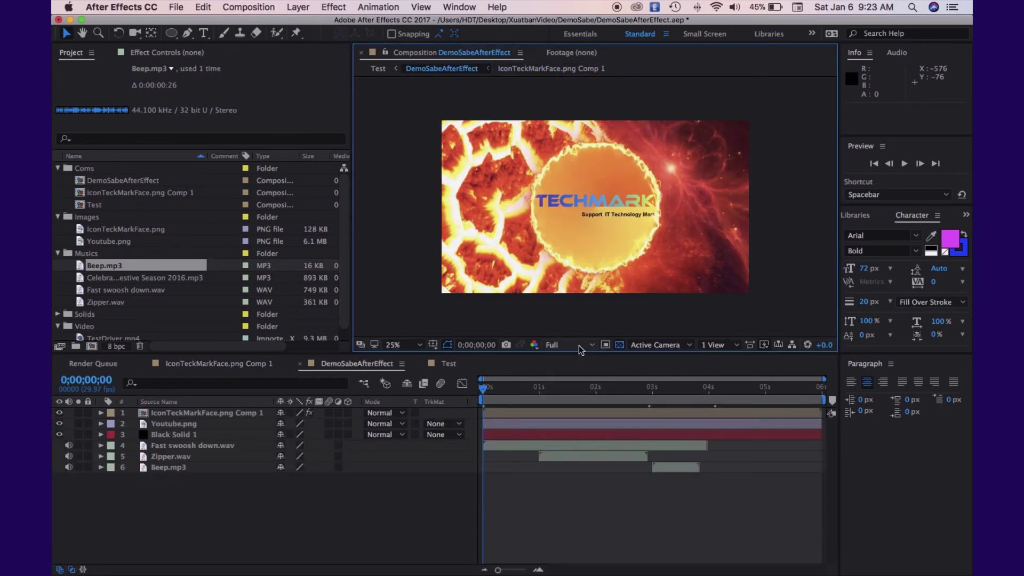
{"action": "left_click", "coordinate": [448, 364]}
{"action": "left_click", "coordinate": [564, 345]}
{"action": "left_click", "coordinate": [564, 388]}
{"action": "left_click", "coordinate": [457, 514]}
{"action": "left_click_drag", "start_coordinate": [658, 388], "coordinate": [645, 410]}
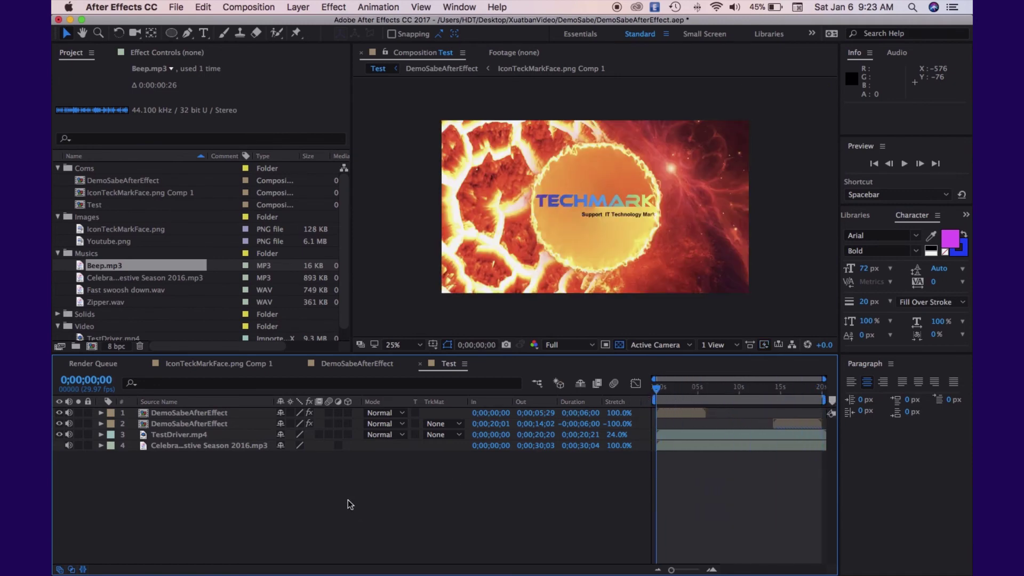
Rename the Test composition as TestDemoSabeAfterEffect in its composition settings and save the project
{"action": "left_click", "coordinate": [464, 363]}
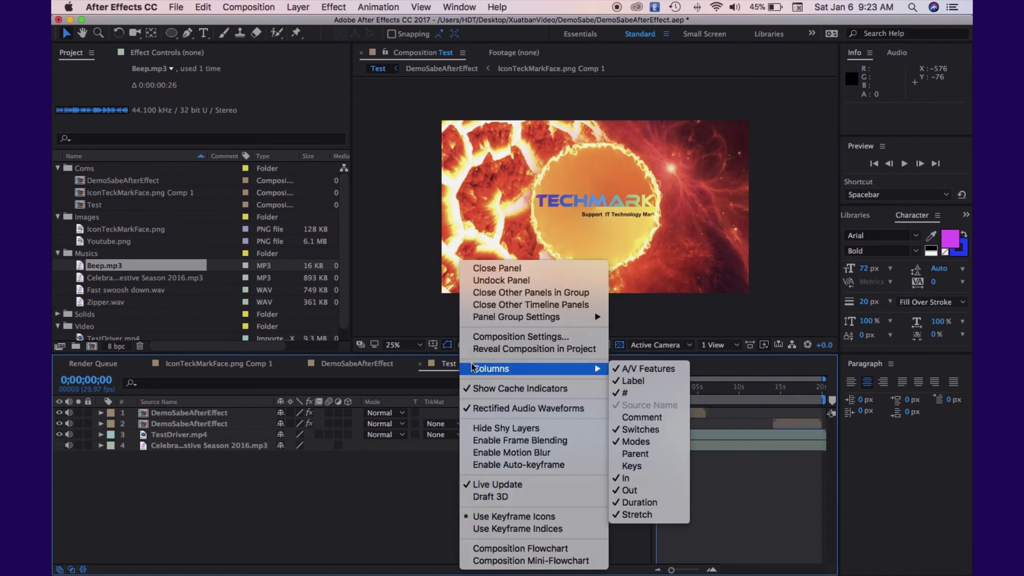
{"action": "left_click", "coordinate": [502, 336]}
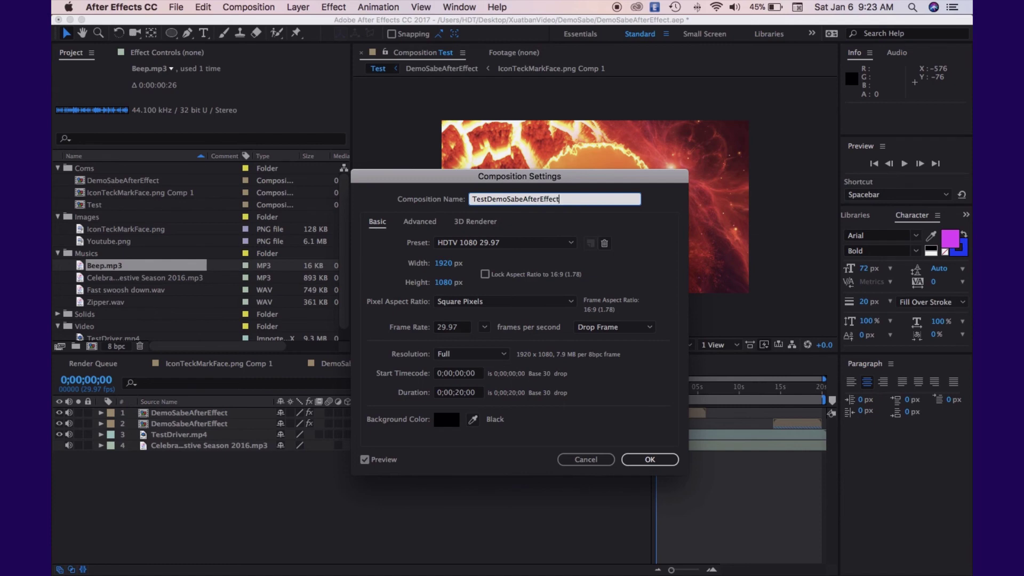
{"action": "left_click", "coordinate": [649, 459]}
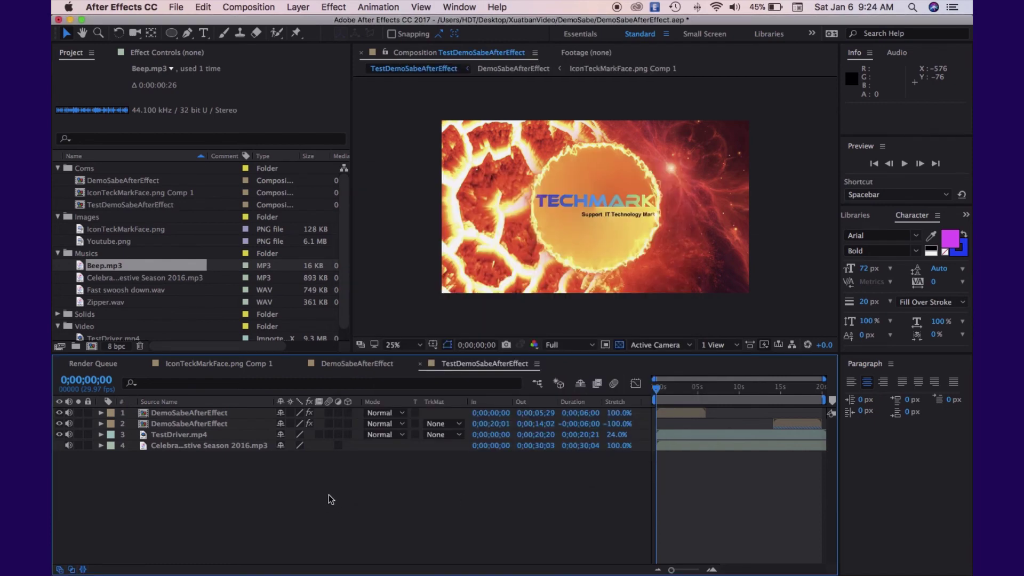
{"action": "key", "text": "super+s"}
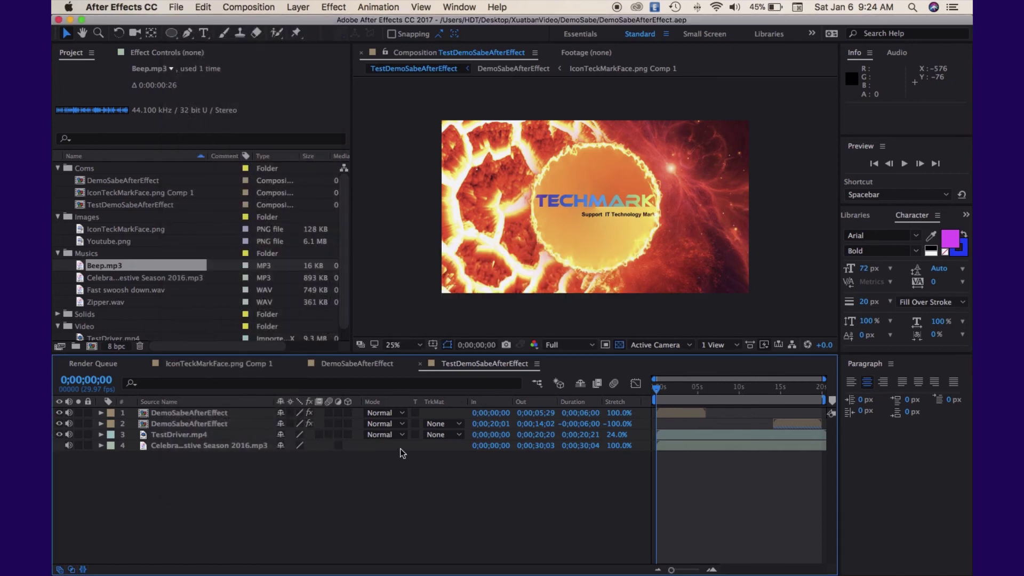
Send TestDemoSabeAfterEffect to the Adobe Media Encoder queue and scrub through its output preview in the export settings
{"action": "left_click", "coordinate": [248, 7]}
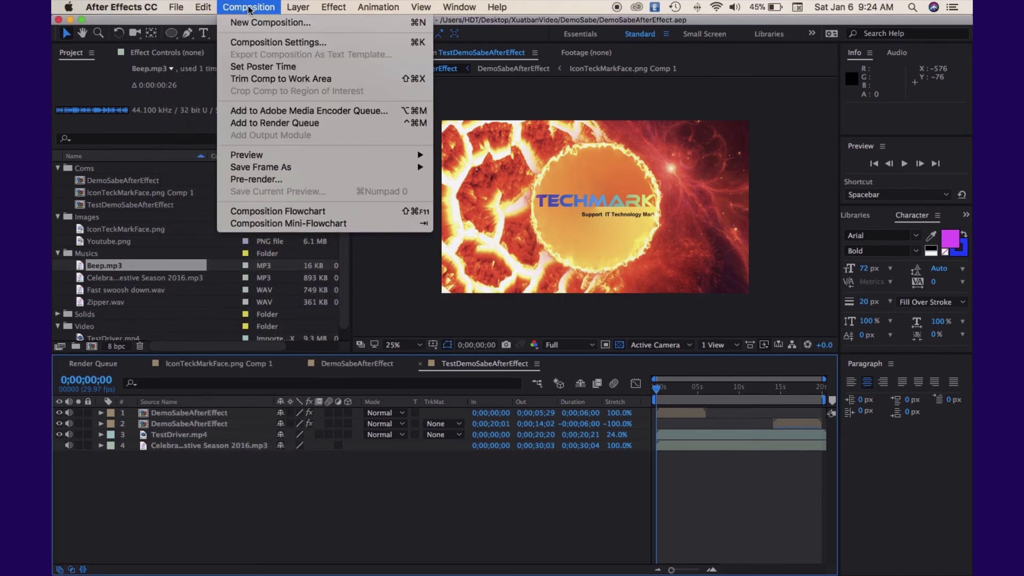
{"action": "left_click", "coordinate": [294, 111]}
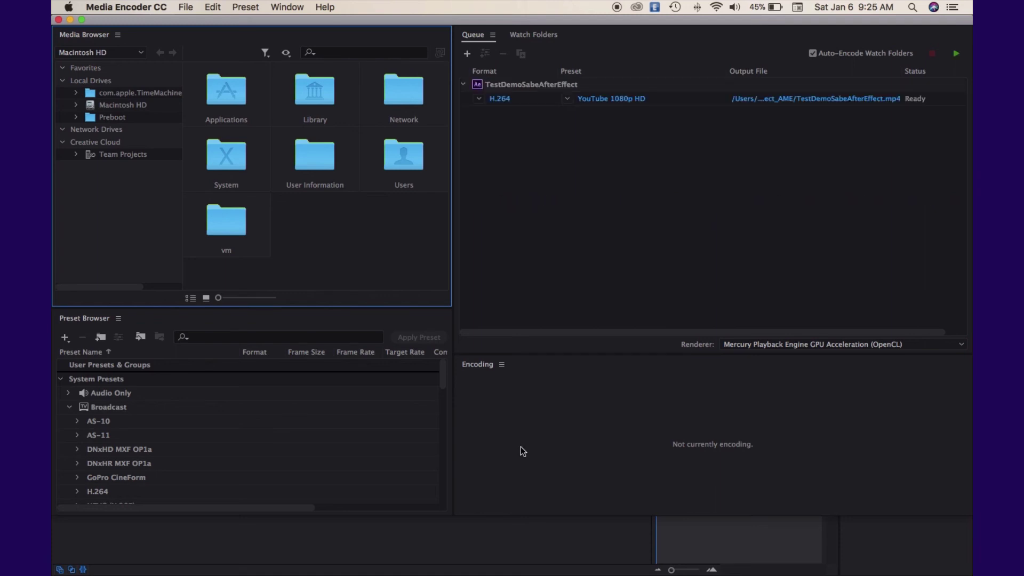
{"action": "left_click", "coordinate": [612, 102]}
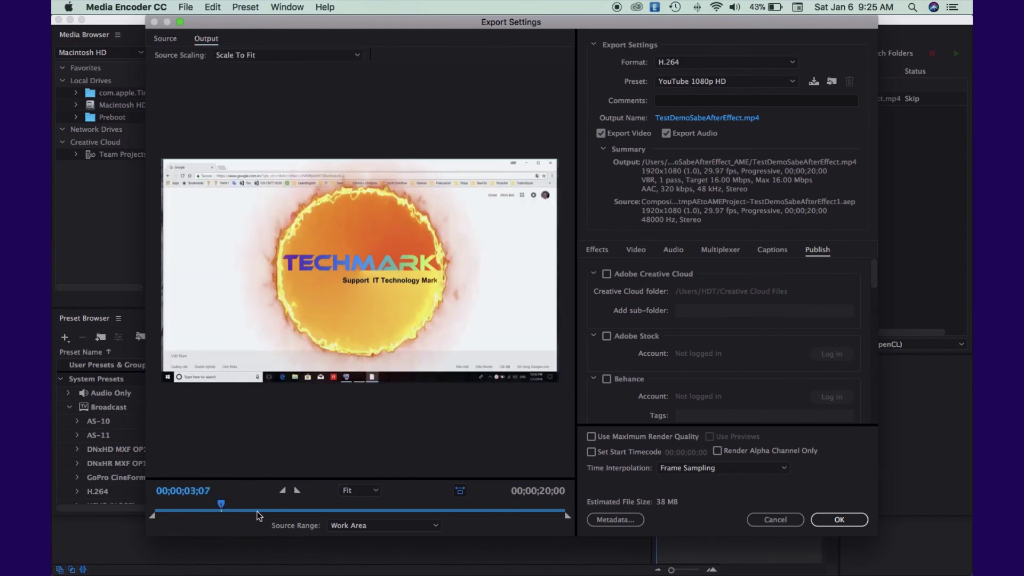
{"action": "left_click_drag", "start_coordinate": [284, 514], "coordinate": [393, 511]}
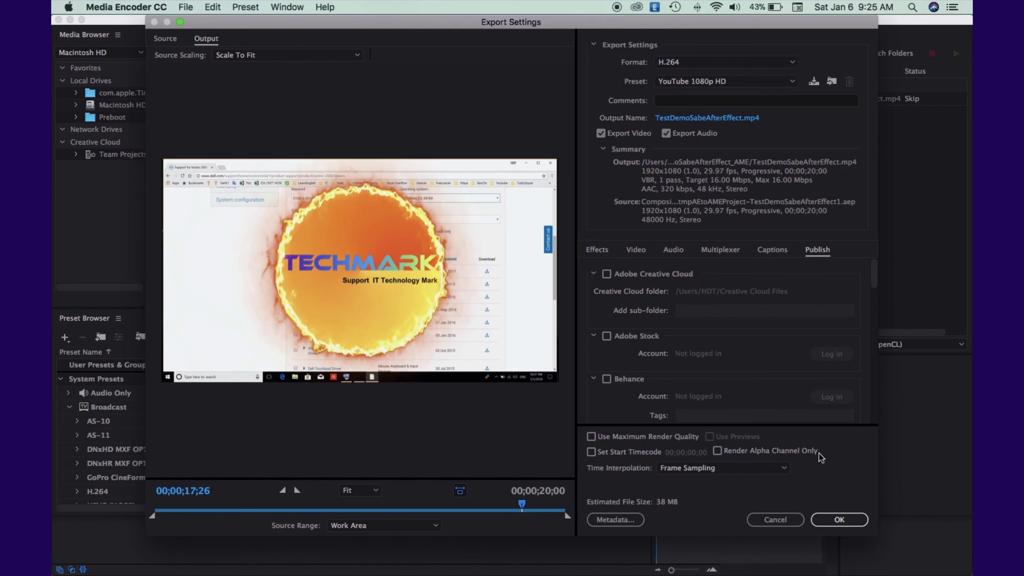
Review the H.264 presets, keep YouTube 1080p HD for the export, and start encoding the queue
{"action": "left_click", "coordinate": [768, 81]}
{"action": "scroll", "coordinate": [776, 522], "scroll_direction": "down", "scroll_amount": 10}
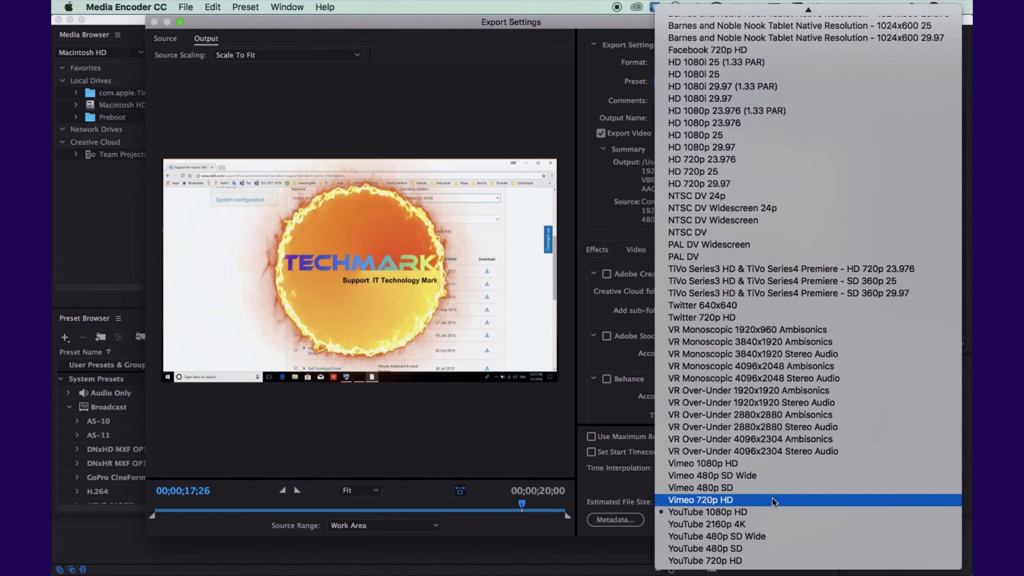
{"action": "left_click", "coordinate": [606, 82]}
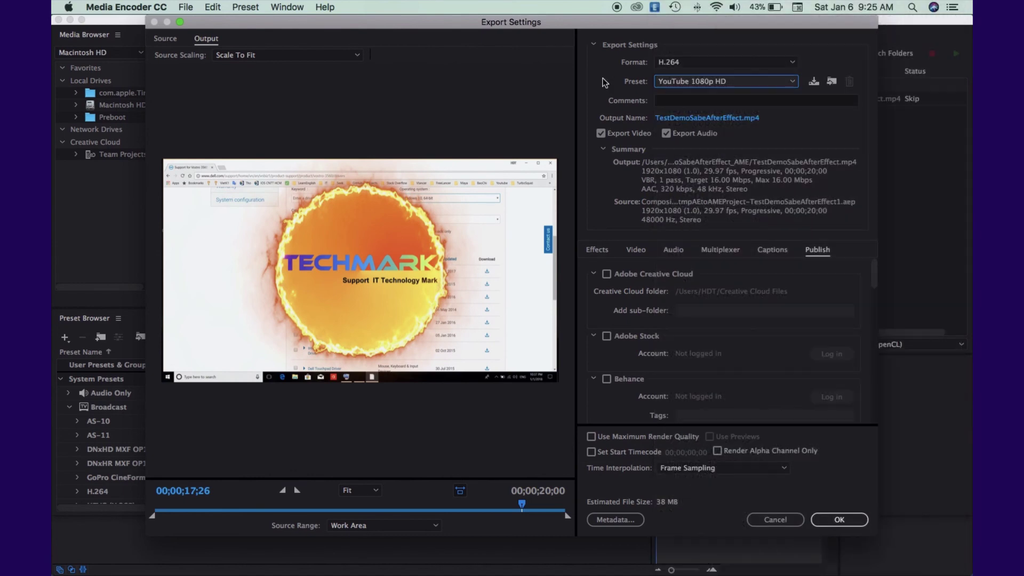
{"action": "left_click", "coordinate": [835, 520]}
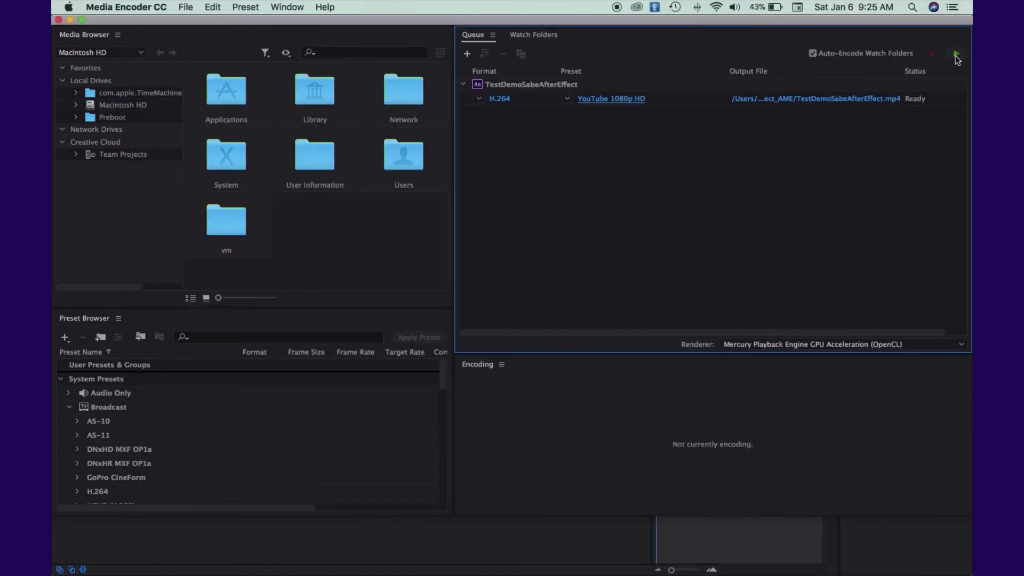
{"action": "left_click", "coordinate": [955, 54]}
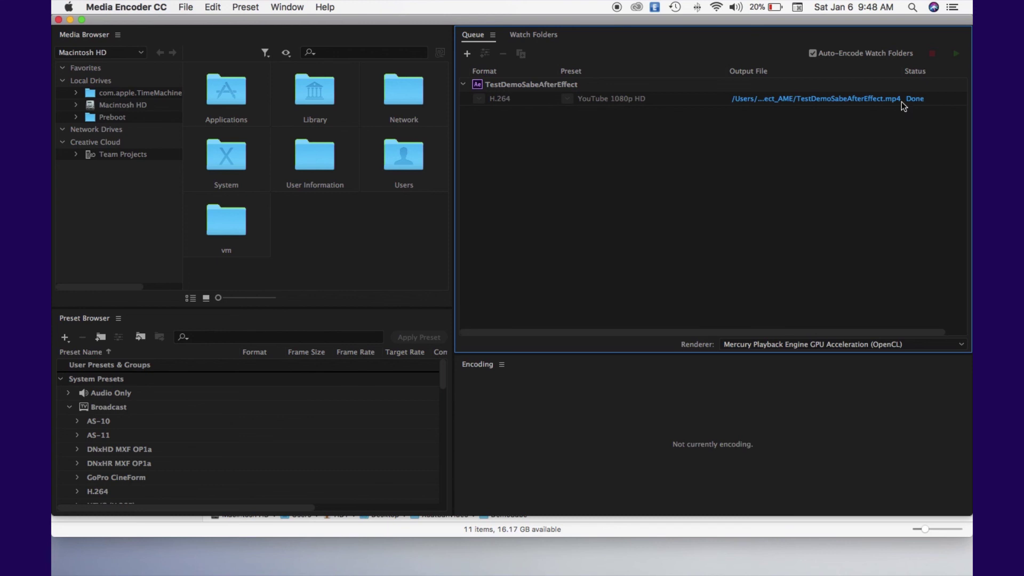
Switch to Finder and open the rendered TestDemoSabeAfterEffect.mp4 from the DemoSabeAfterEffect_AME folder in QuickTime Player
{"action": "left_click", "coordinate": [672, 101]}
{"action": "mouse_move", "coordinate": [919, 109]}
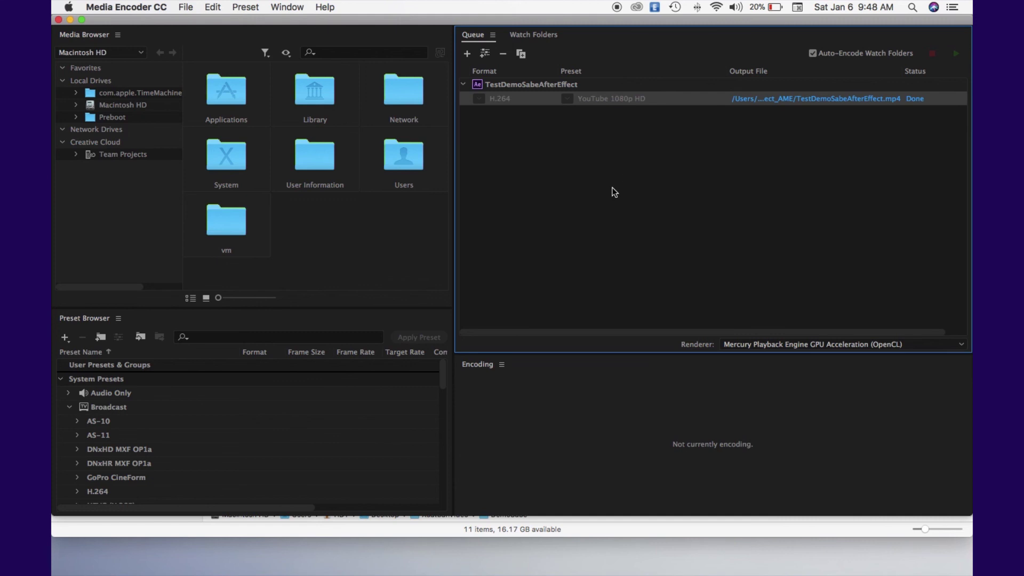
{"action": "mouse_move", "coordinate": [338, 575]}
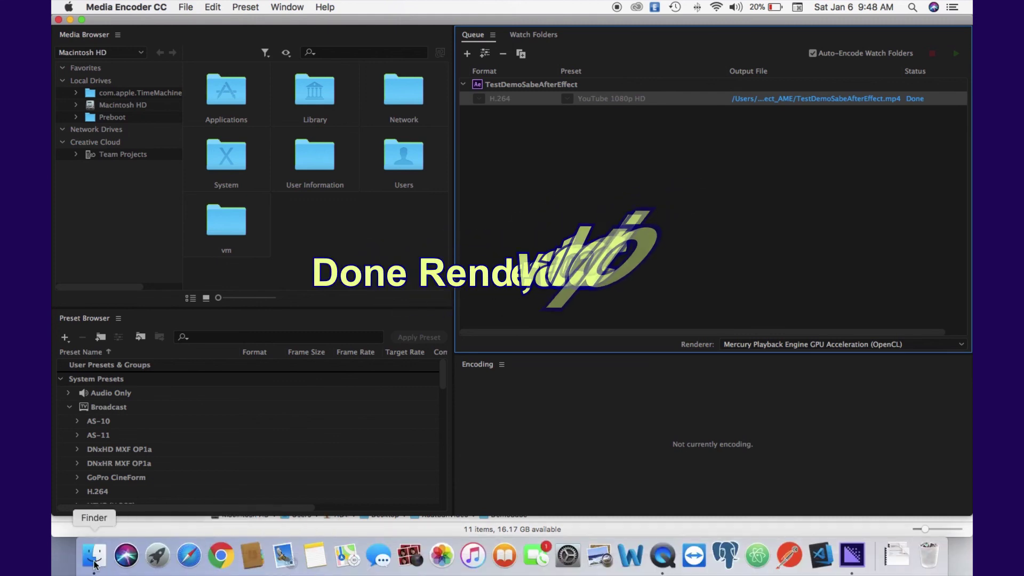
{"action": "left_click", "coordinate": [94, 562]}
{"action": "double_click", "coordinate": [873, 93]}
{"action": "left_click", "coordinate": [311, 102]}
{"action": "left_click", "coordinate": [240, 96]}
{"action": "left_click", "coordinate": [258, 165]}
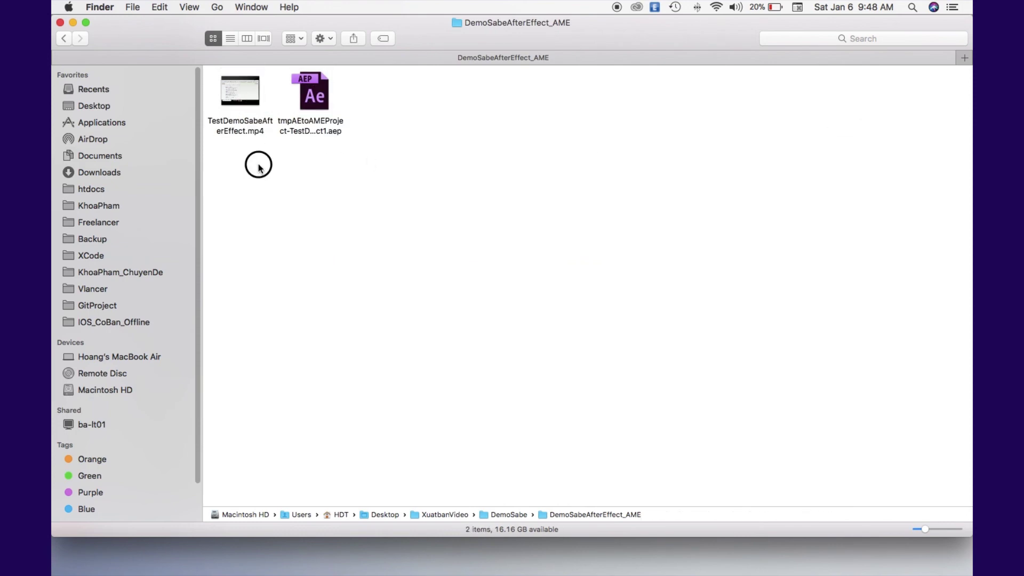
{"action": "double_click", "coordinate": [252, 99]}
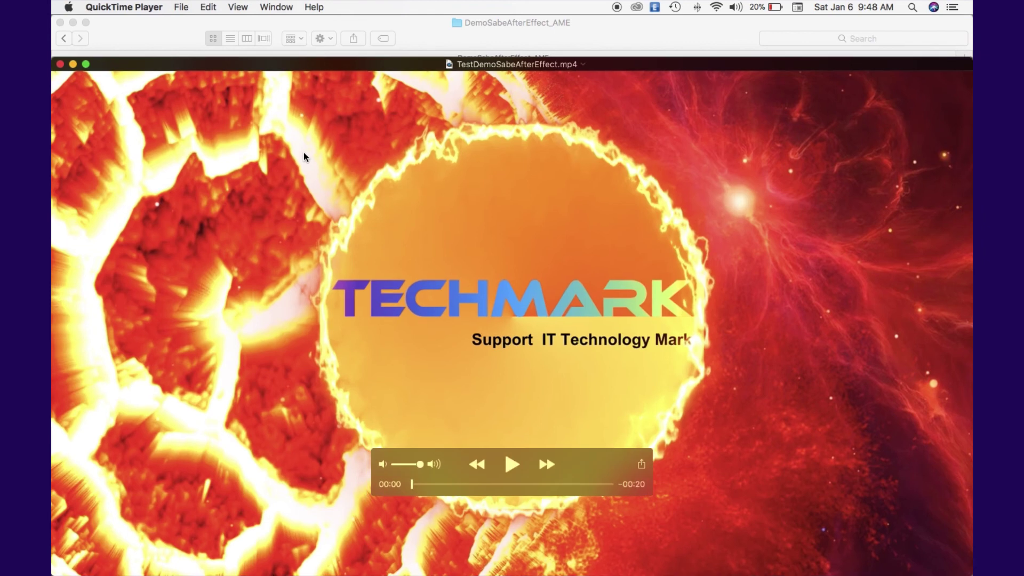
Play TestDemoSabeAfterEffect.mp4 in full screen to review the finished logo intro and outro
{"action": "left_click_drag", "start_coordinate": [420, 64], "coordinate": [423, 21]}
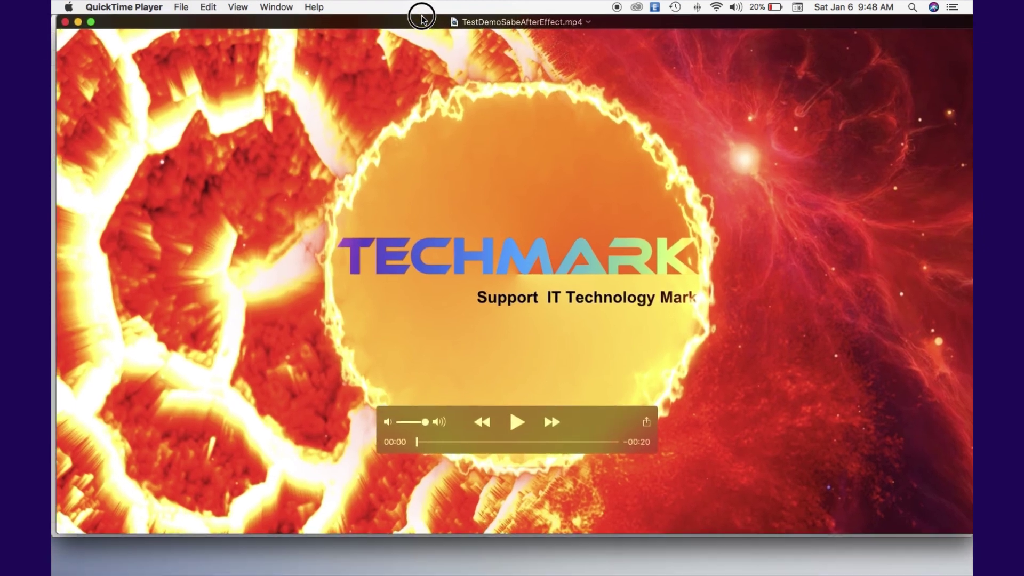
{"action": "left_click", "coordinate": [237, 7]}
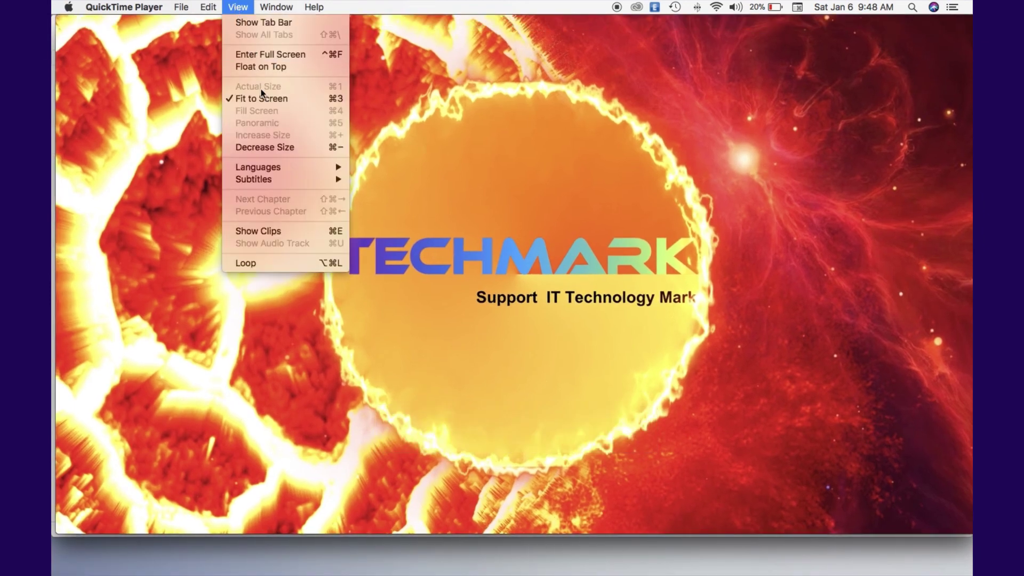
{"action": "left_click", "coordinate": [264, 54]}
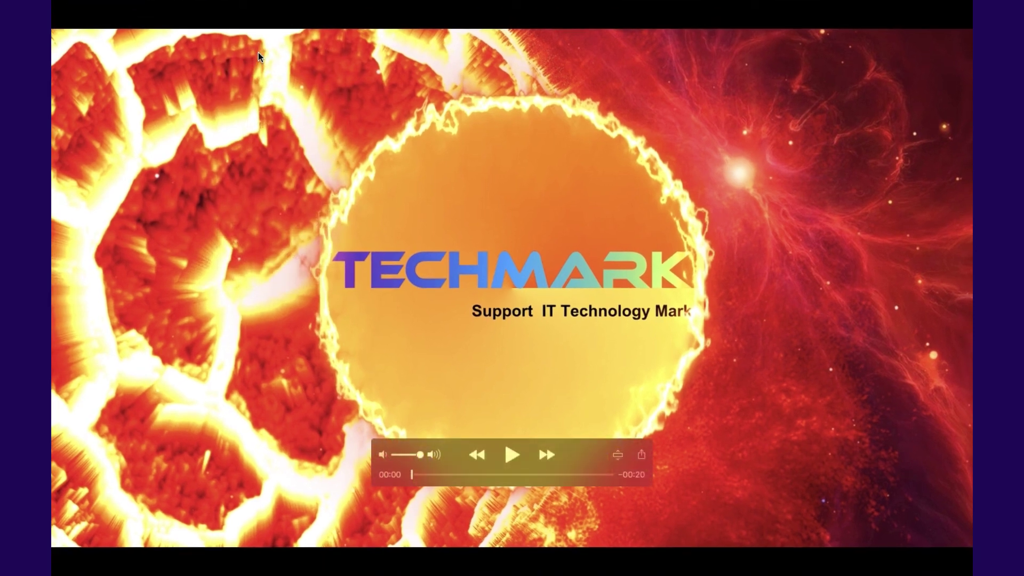
{"action": "left_click", "coordinate": [510, 455]}
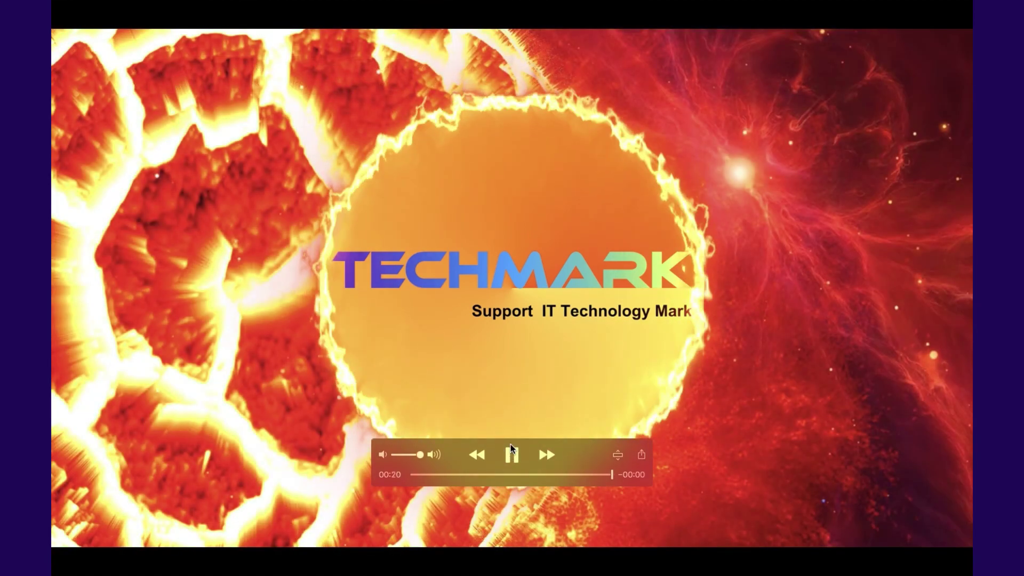
{"action": "left_click", "coordinate": [511, 451]}
{"action": "mouse_move", "coordinate": [517, 4]}
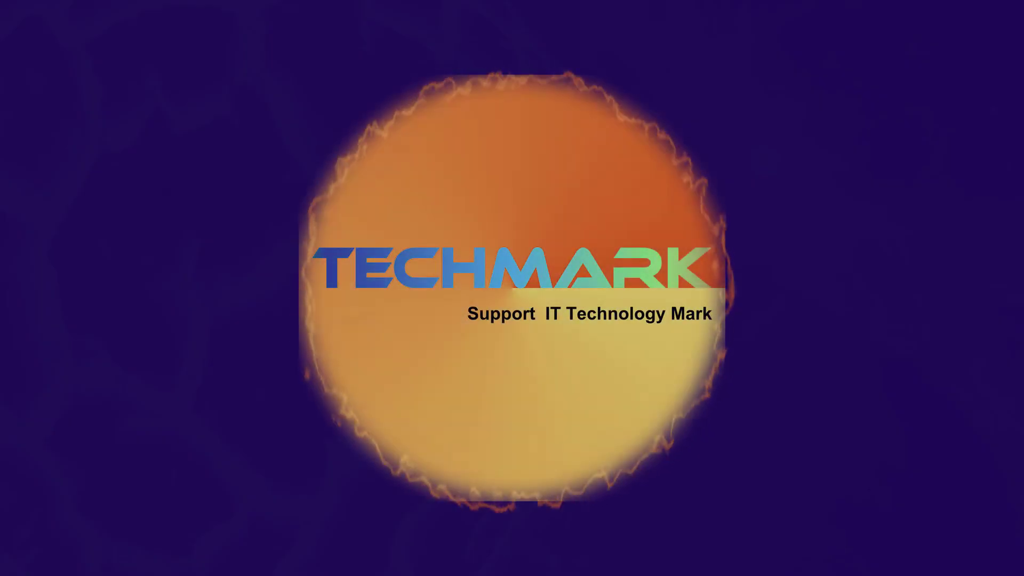